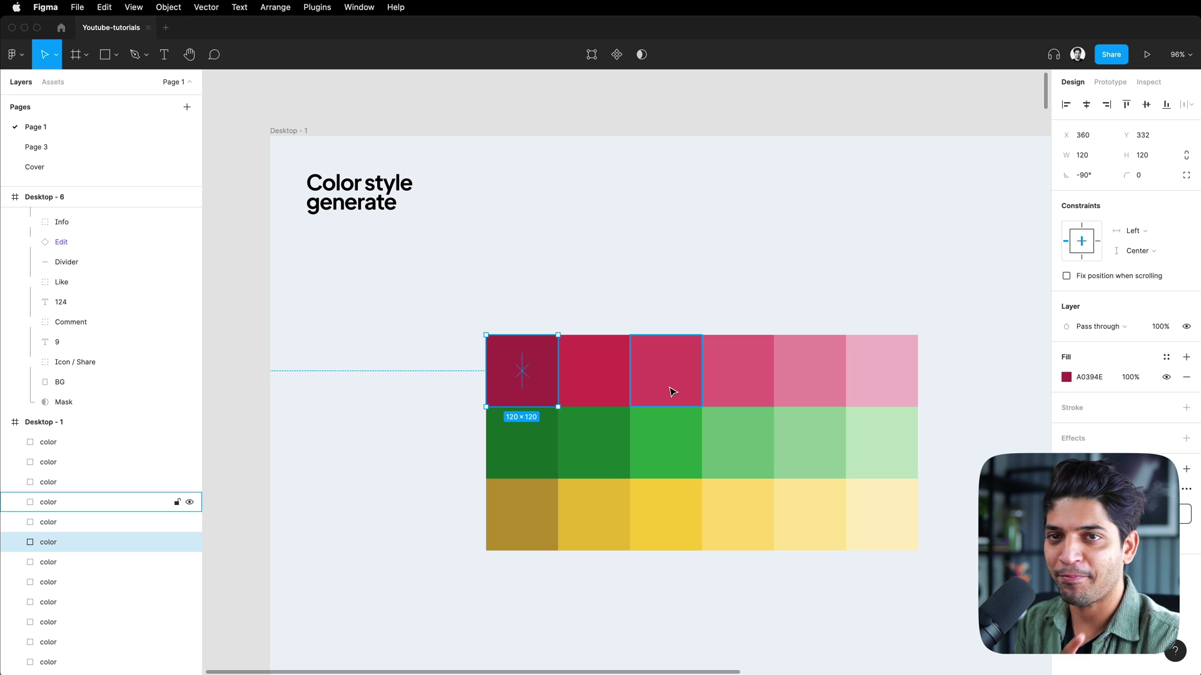
Batch-rename the six pink swatches to 'Colors / pink-' with ascending numbers 100 through 600.
{"action": "left_click", "coordinate": [441, 415]}
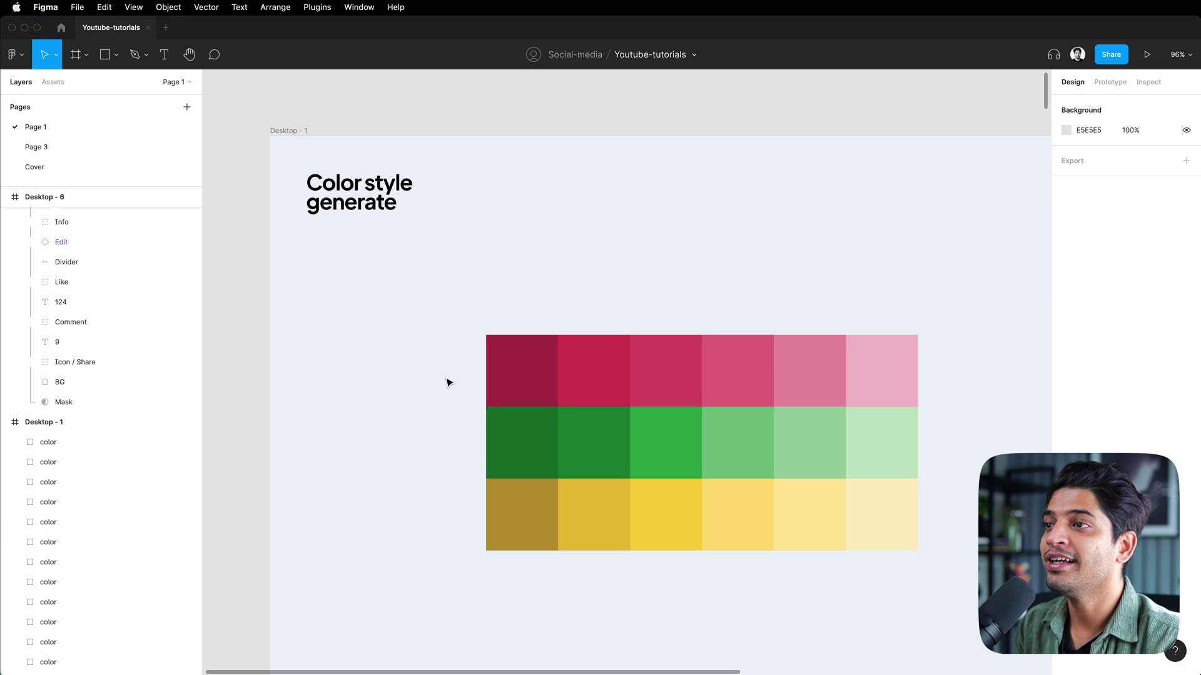
{"action": "left_click_drag", "start_coordinate": [444, 376], "coordinate": [947, 375]}
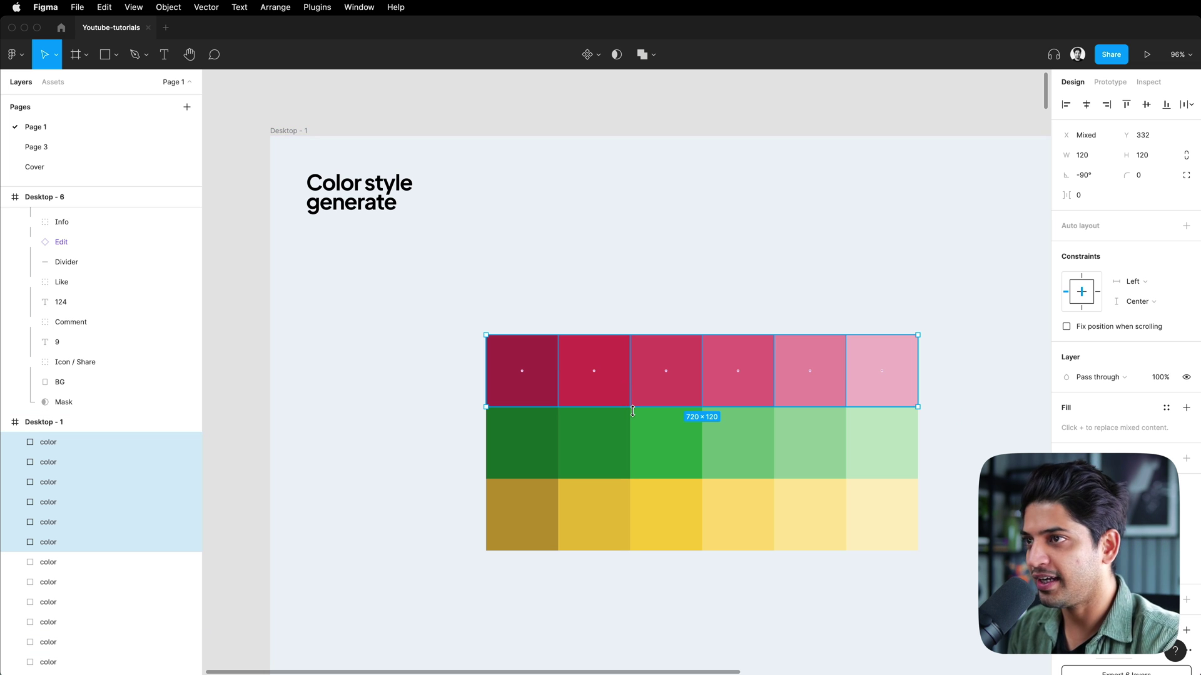
{"action": "key", "text": "super+r"}
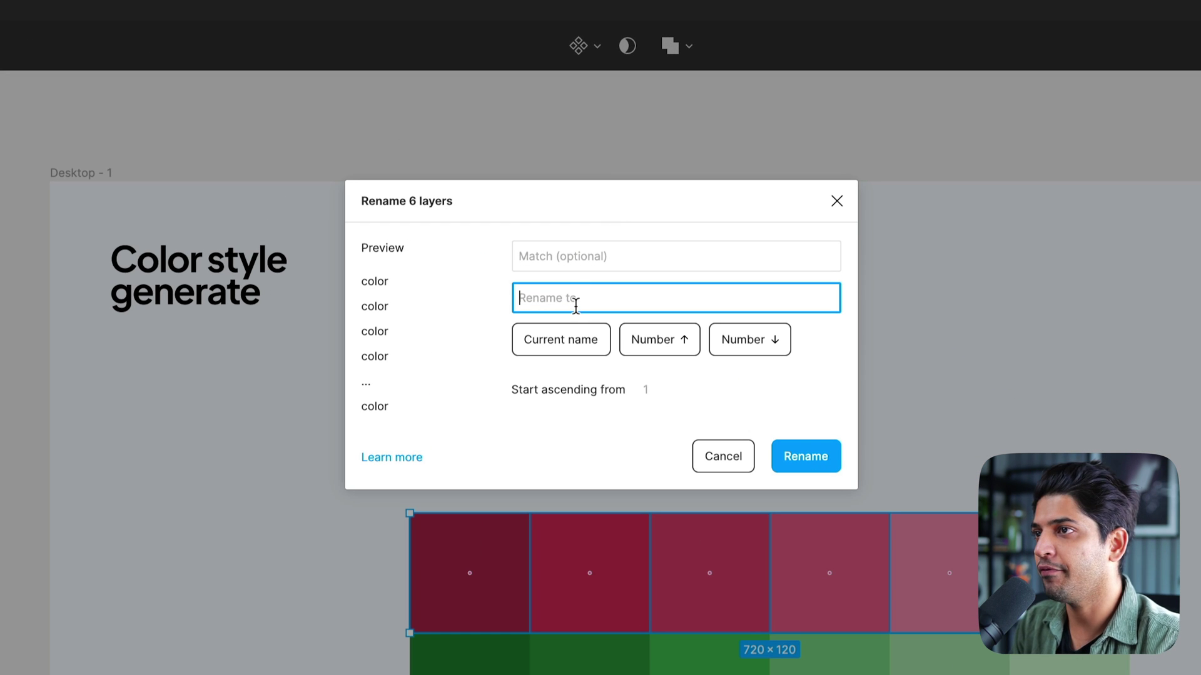
{"action": "type", "text": "Color"}
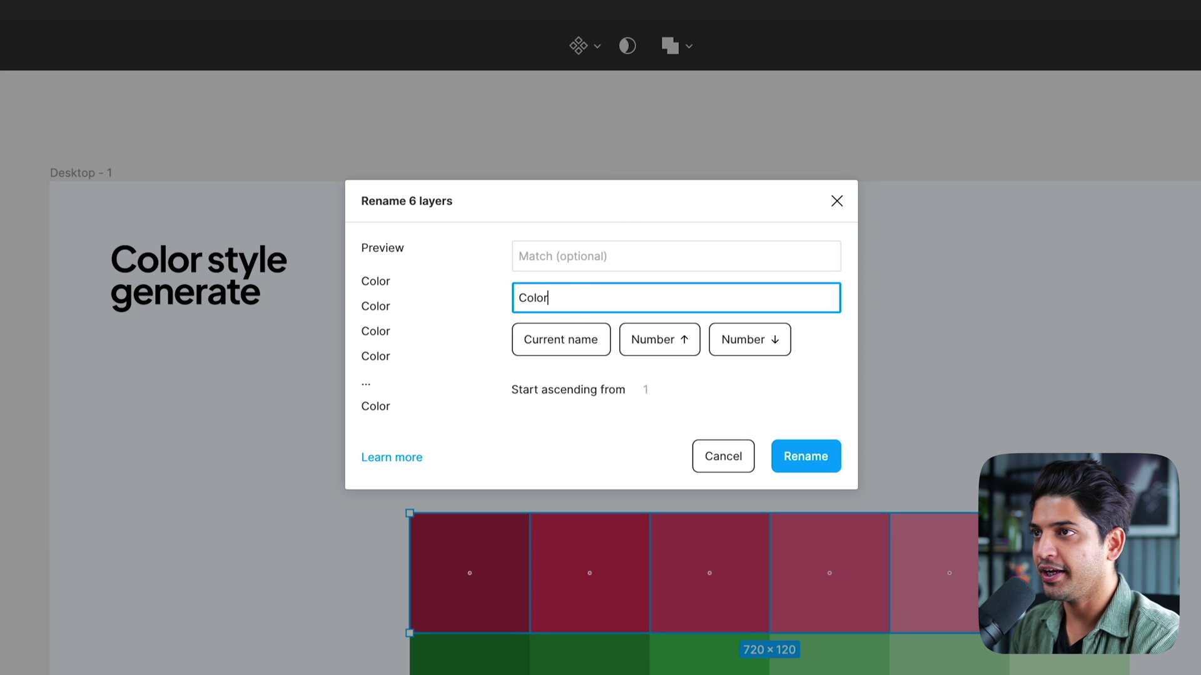
{"action": "type", "text": "s / "}
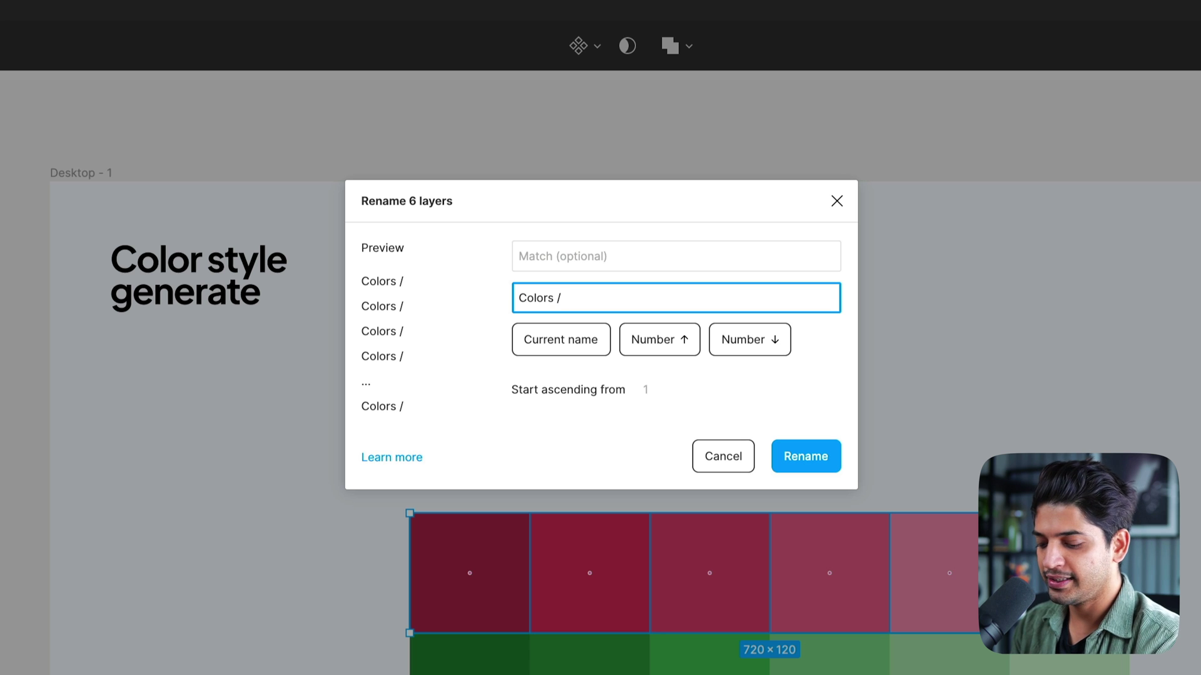
{"action": "type", "text": "pink-"}
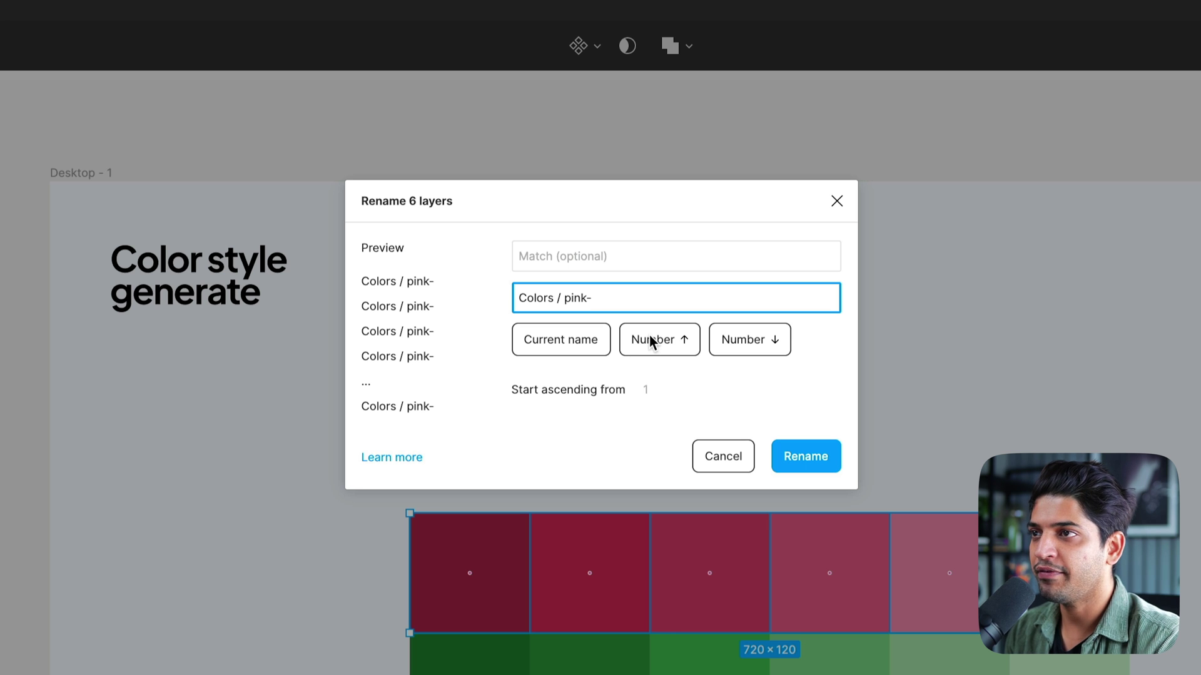
{"action": "left_click", "coordinate": [651, 339]}
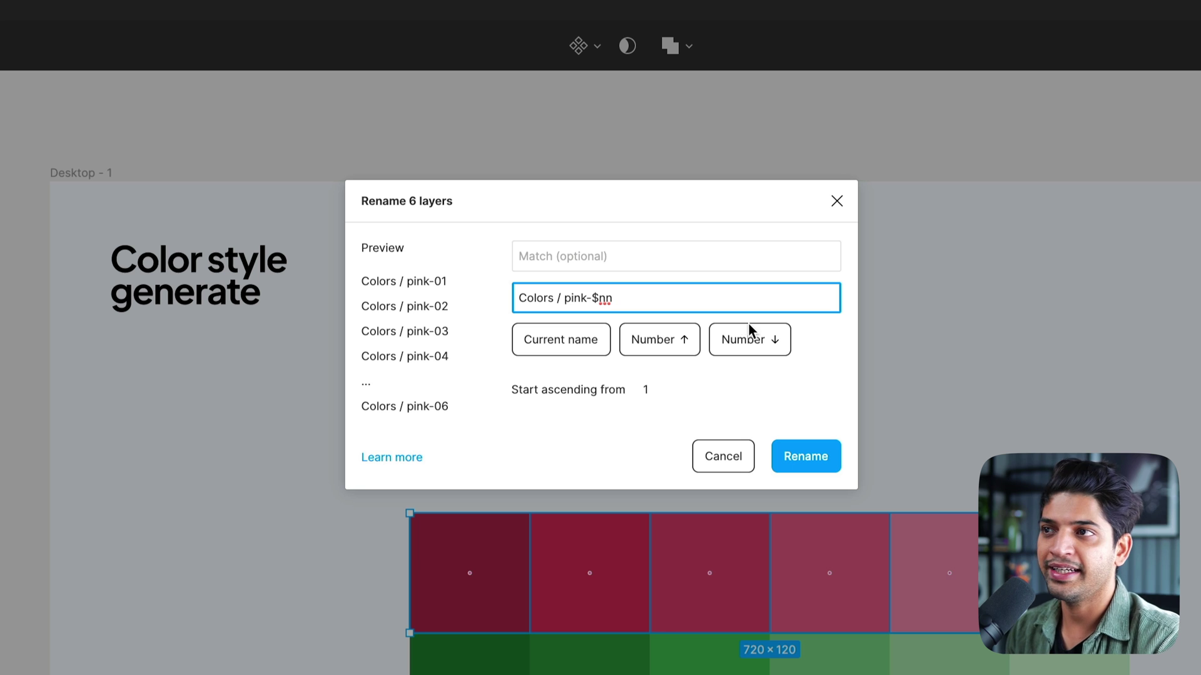
{"action": "key", "text": "BackSpace"}
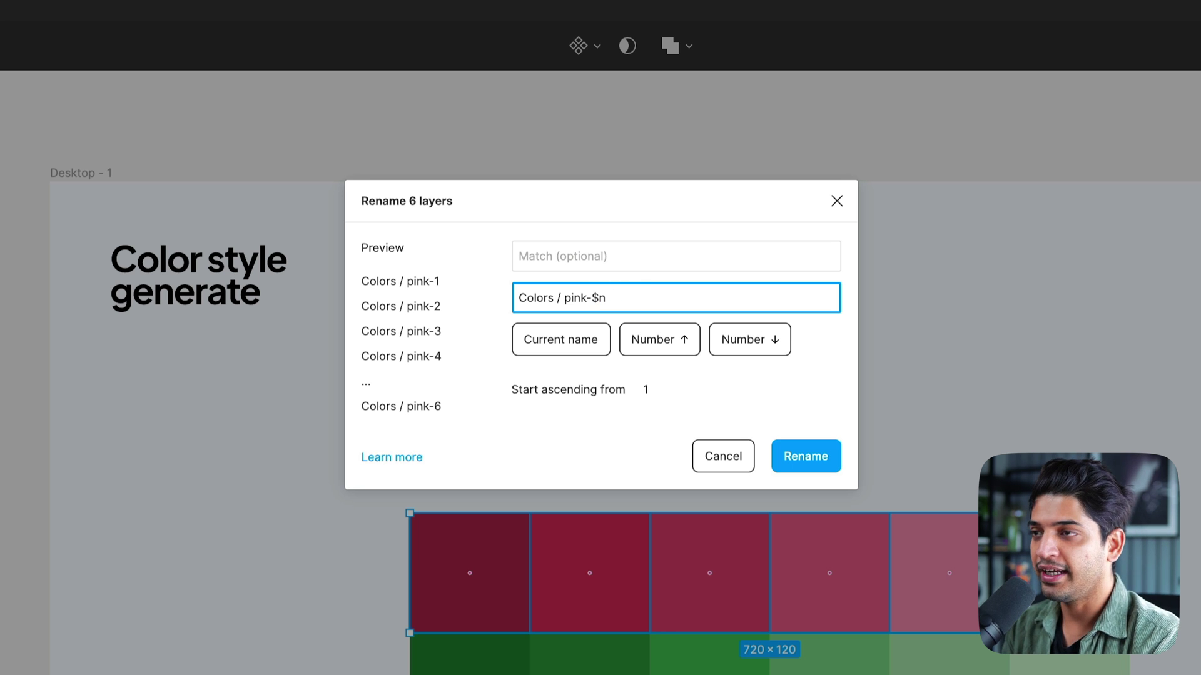
{"action": "type", "text": "00"}
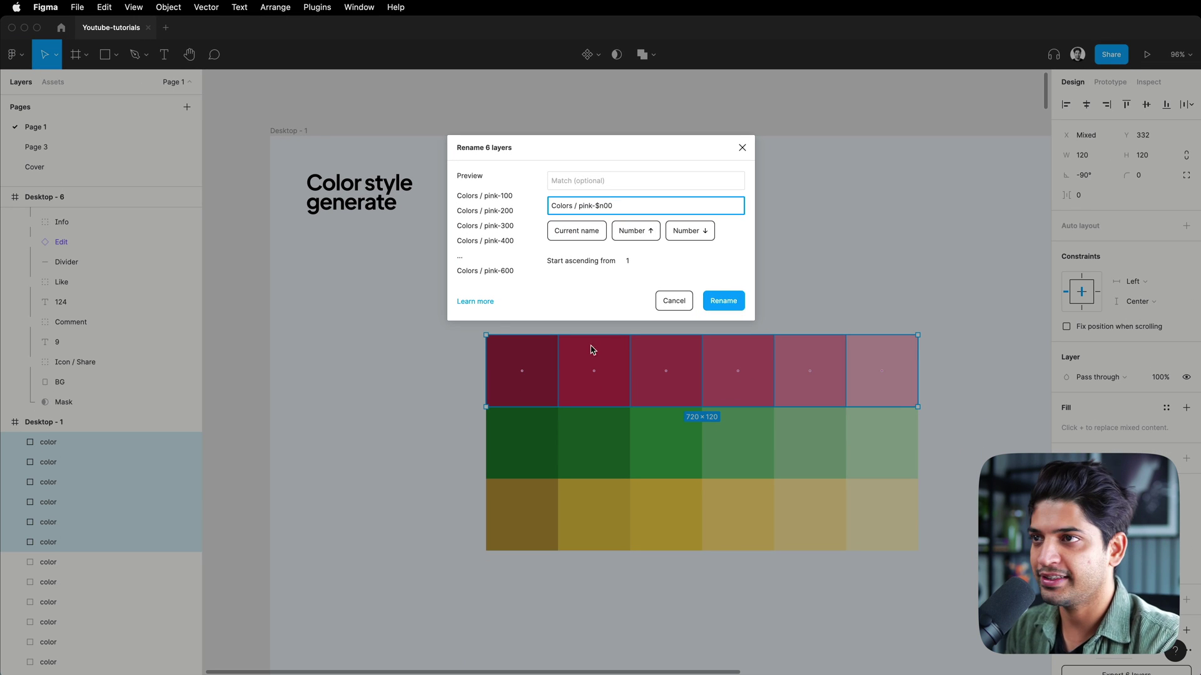
{"action": "left_click", "coordinate": [723, 302]}
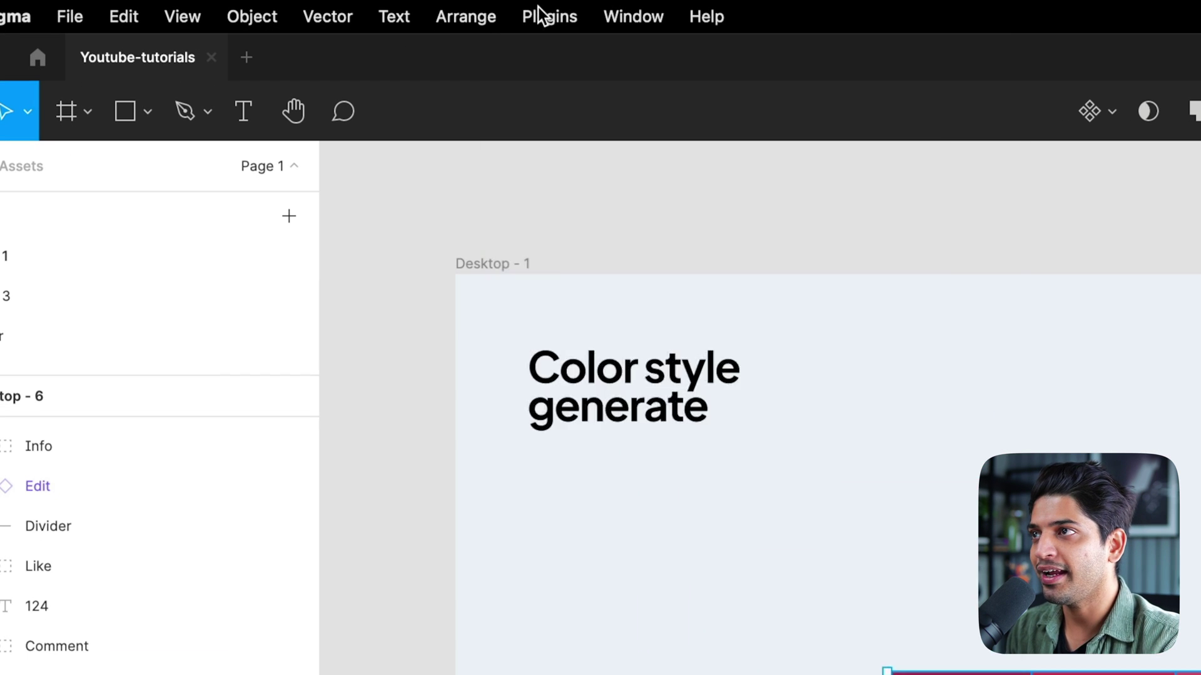
Run the Chroma Colors plugin to create pink-100 to pink-600 colour styles under Colors.
{"action": "left_click", "coordinate": [317, 7]}
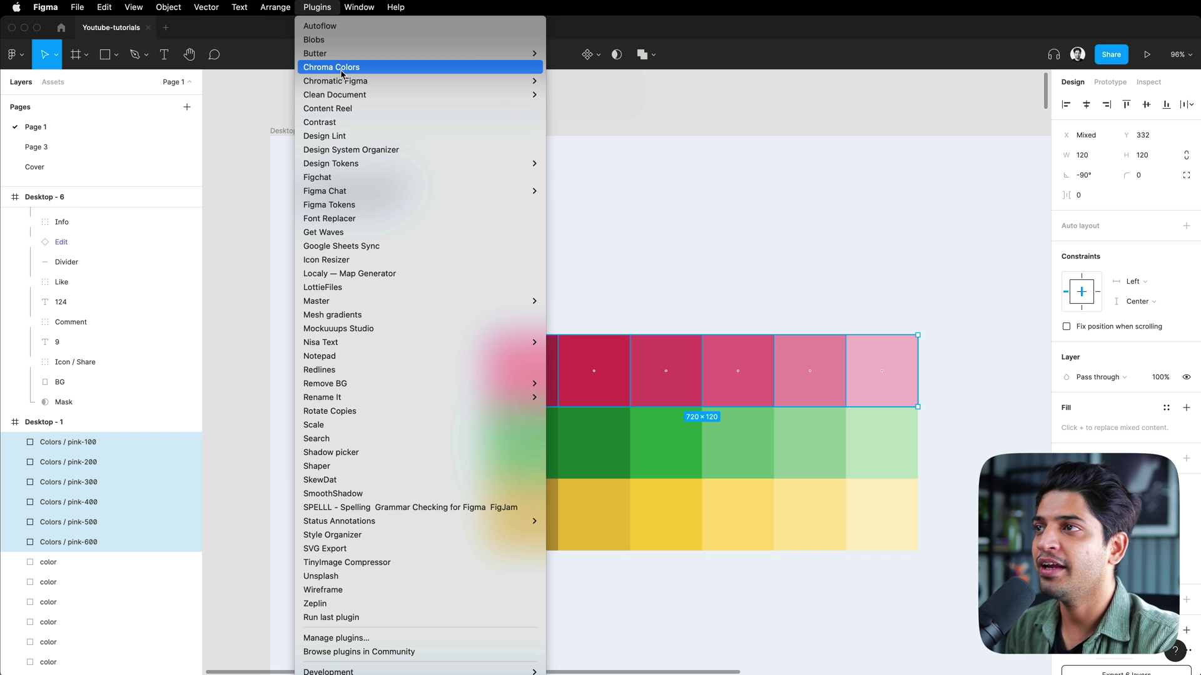
{"action": "left_click", "coordinate": [341, 67]}
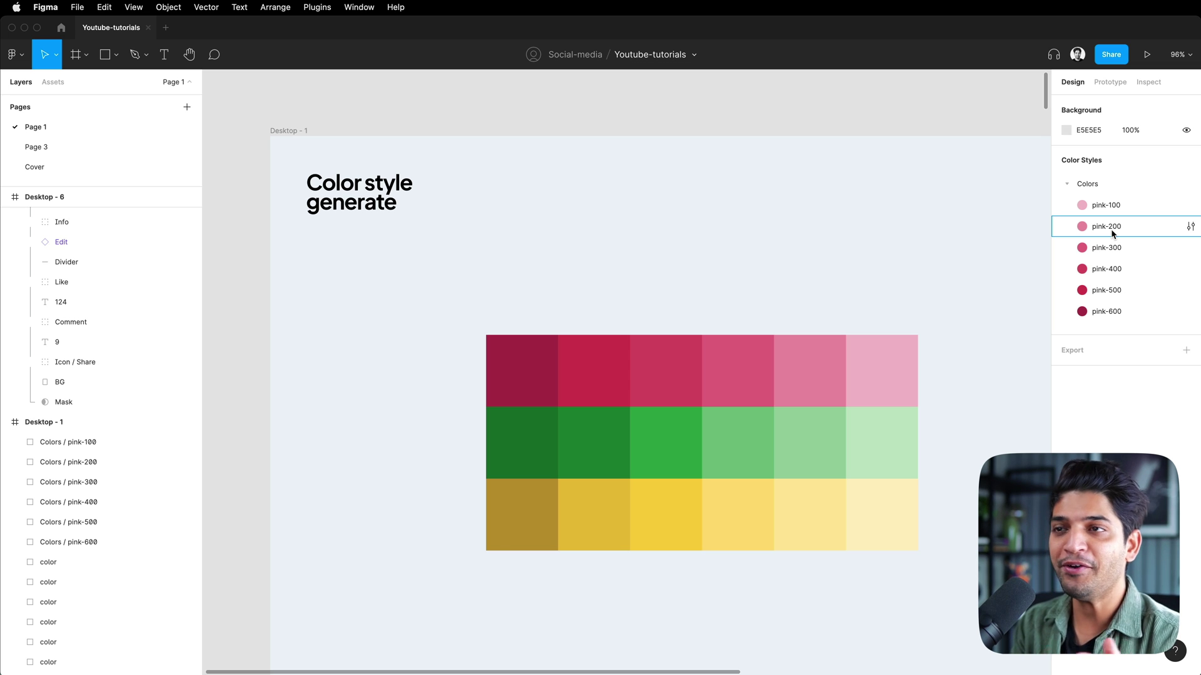
{"action": "key", "text": "super+shift+2"}
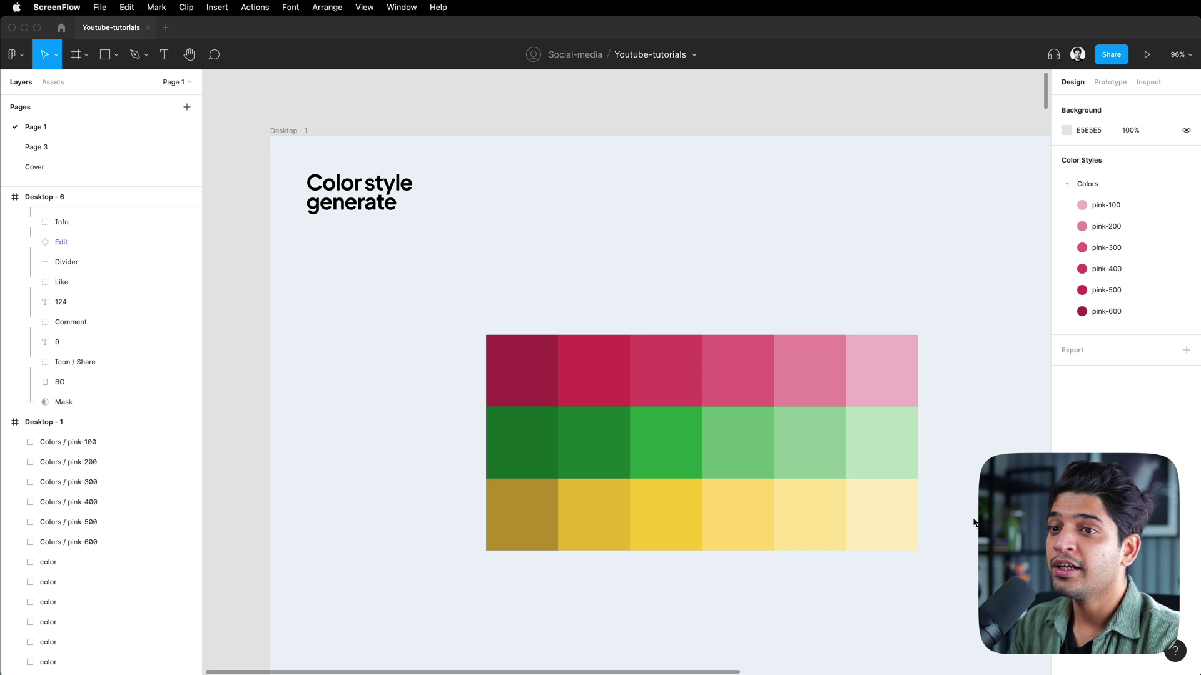
Place an image+Calendar instance from Assets beside the Desktop - 6 post card.
{"action": "scroll", "coordinate": [973, 522], "scroll_direction": "down", "scroll_amount": 10}
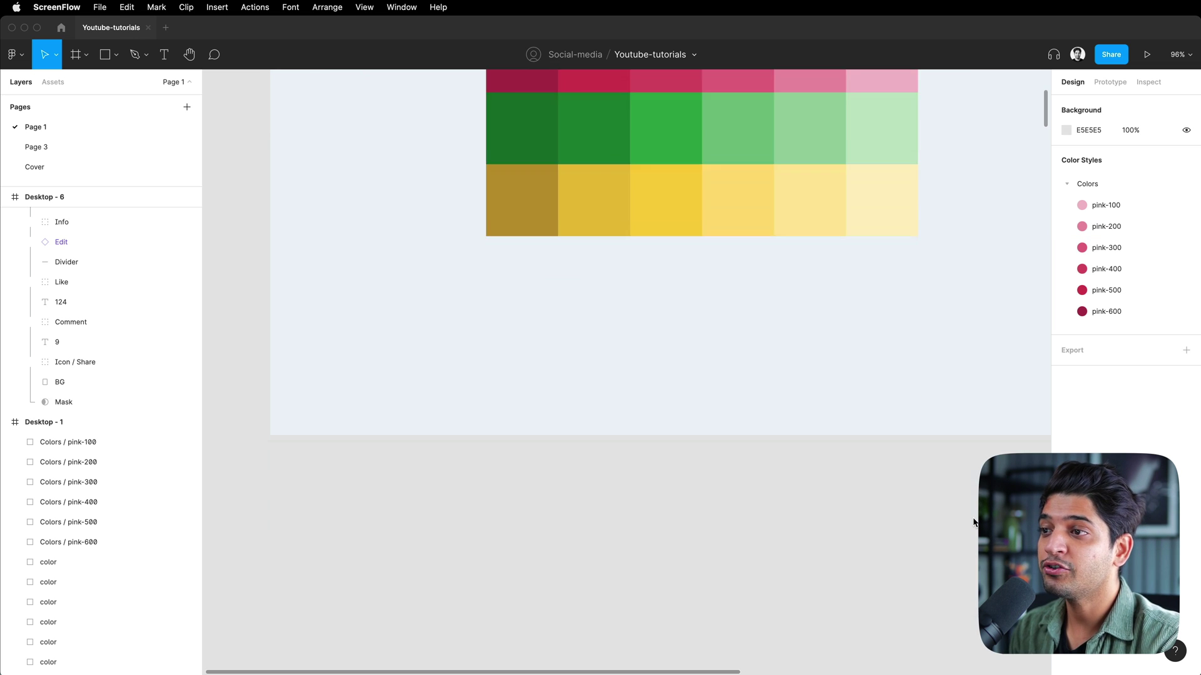
{"action": "scroll", "coordinate": [973, 522], "scroll_direction": "down", "scroll_amount": 5}
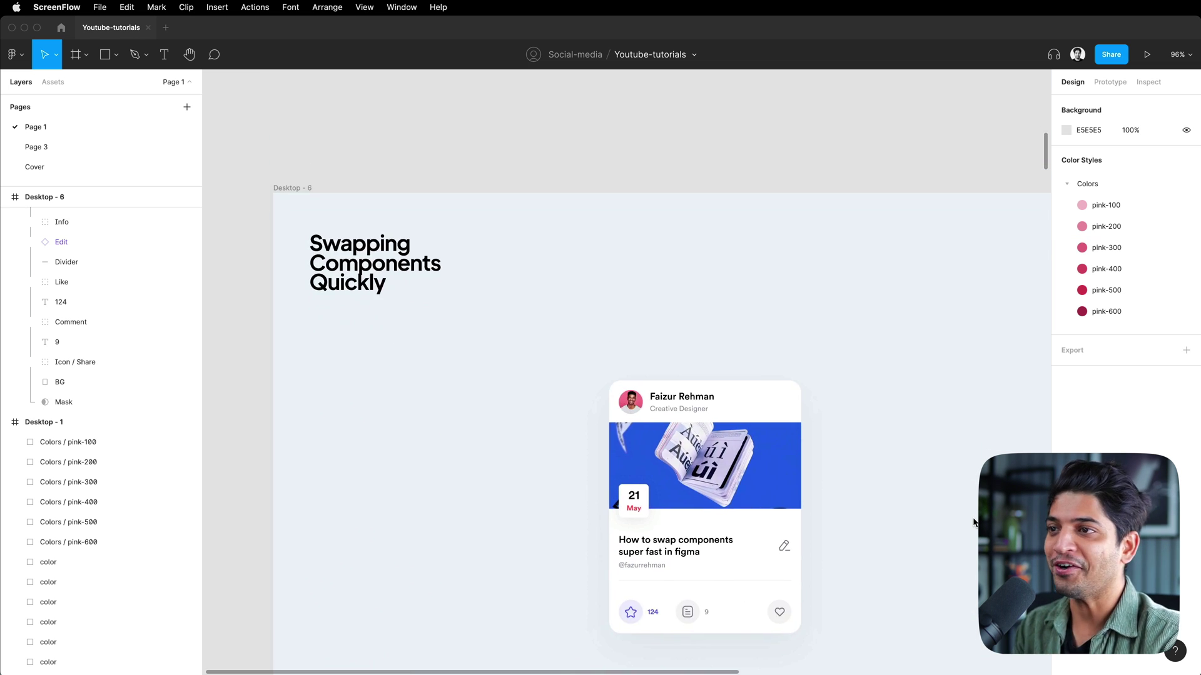
{"action": "left_click", "coordinate": [726, 474]}
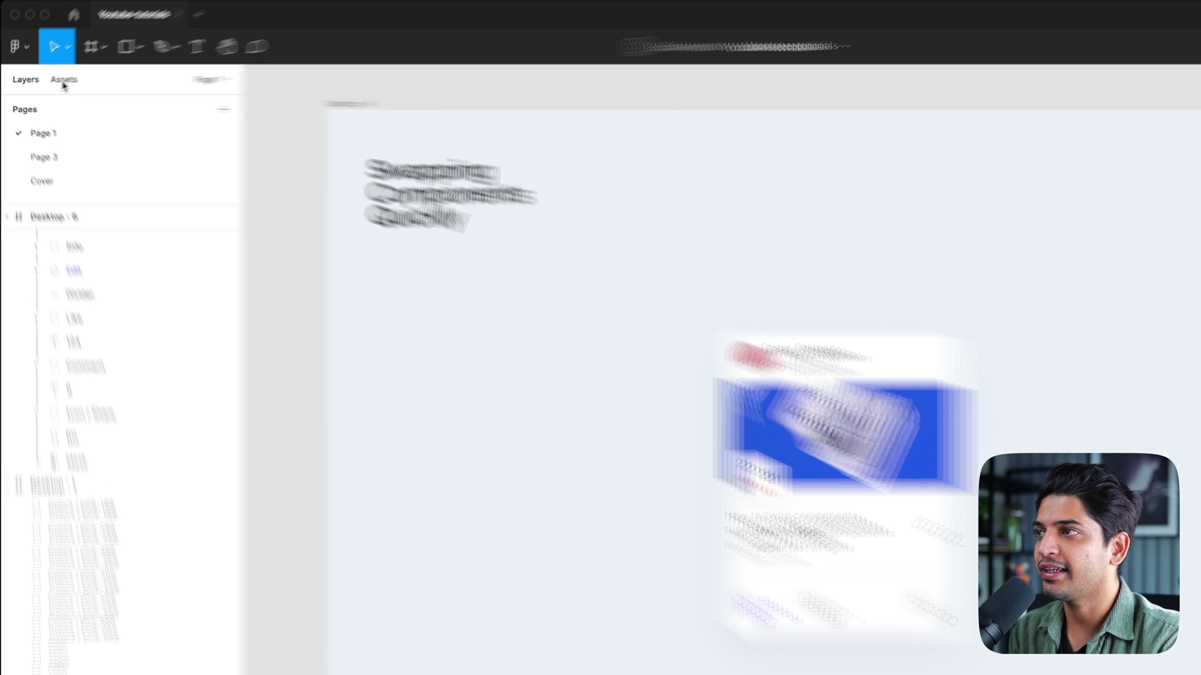
{"action": "left_click", "coordinate": [63, 83]}
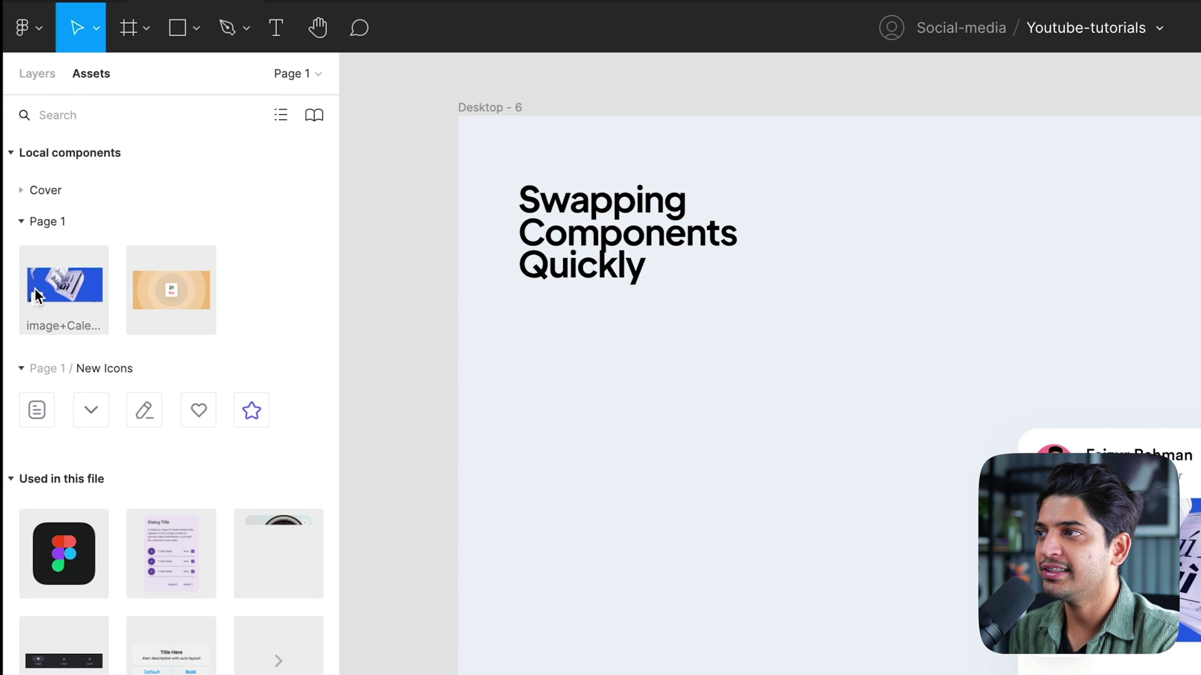
{"action": "left_click_drag", "start_coordinate": [36, 281], "coordinate": [705, 531]}
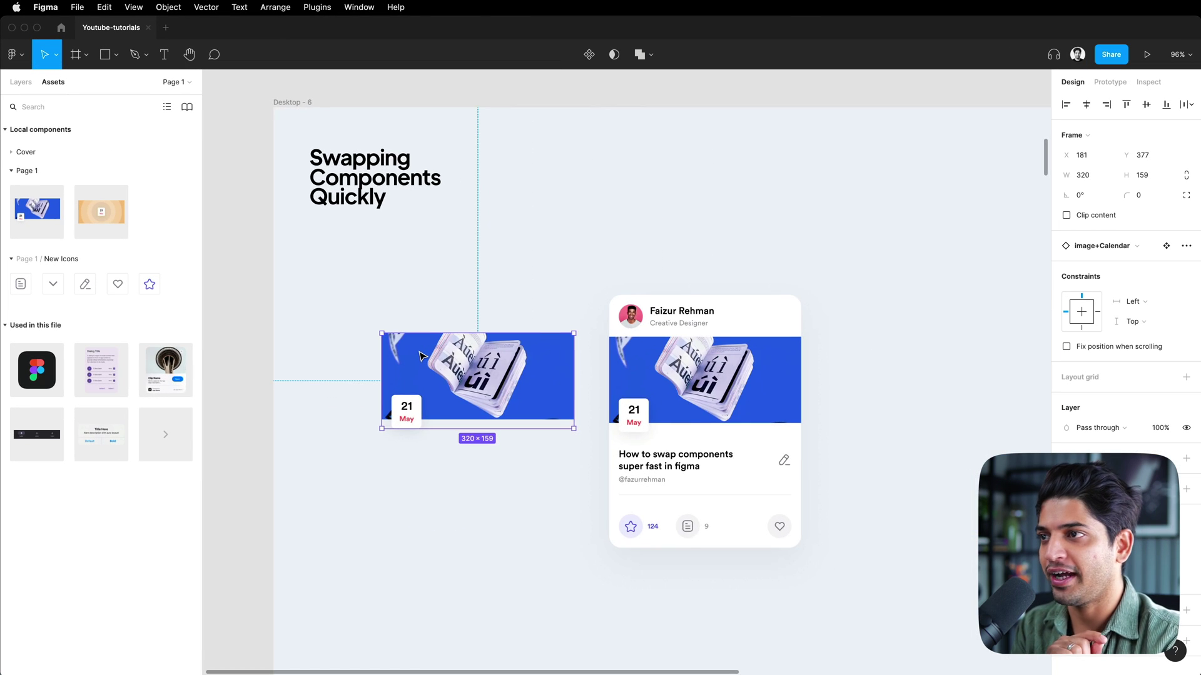
{"action": "scroll", "coordinate": [415, 350], "scroll_direction": "right", "scroll_amount": 10}
{"action": "left_click", "coordinate": [424, 360]}
Swap the card's nested banner to image+Calendar V2 and delete the loose blue copy.
{"action": "scroll", "coordinate": [565, 498], "scroll_direction": "left", "scroll_amount": 10}
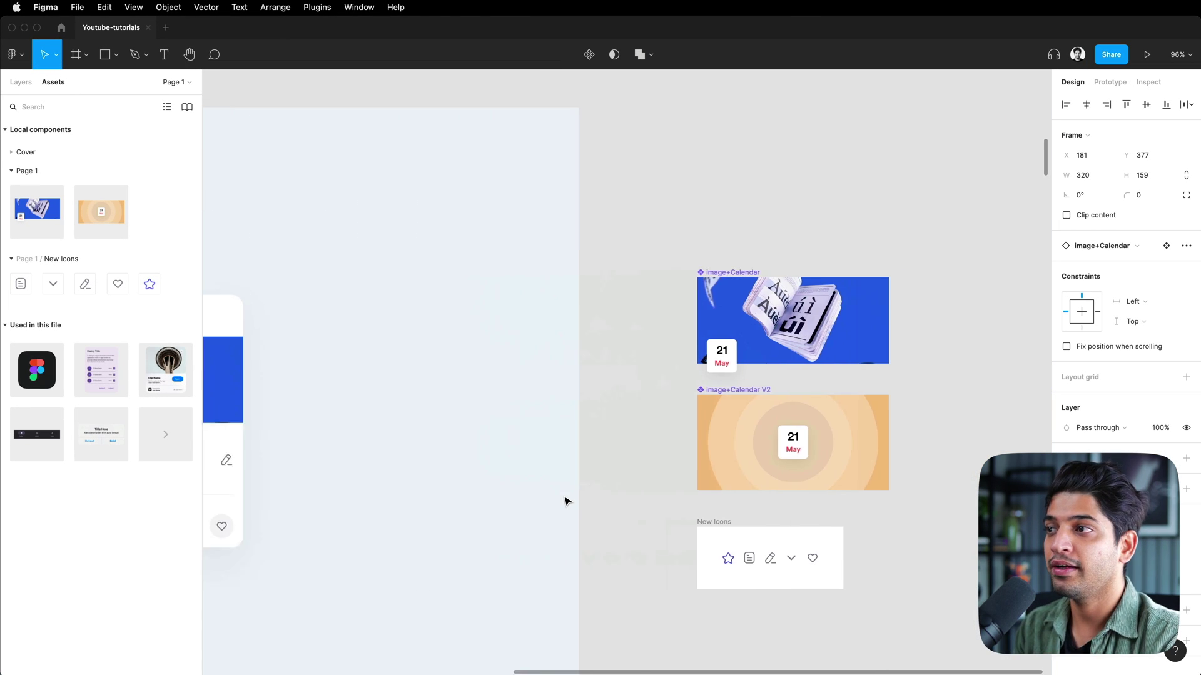
{"action": "scroll", "coordinate": [830, 480], "scroll_direction": "up", "scroll_amount": 5}
{"action": "scroll", "coordinate": [838, 407], "scroll_direction": "right", "scroll_amount": 5}
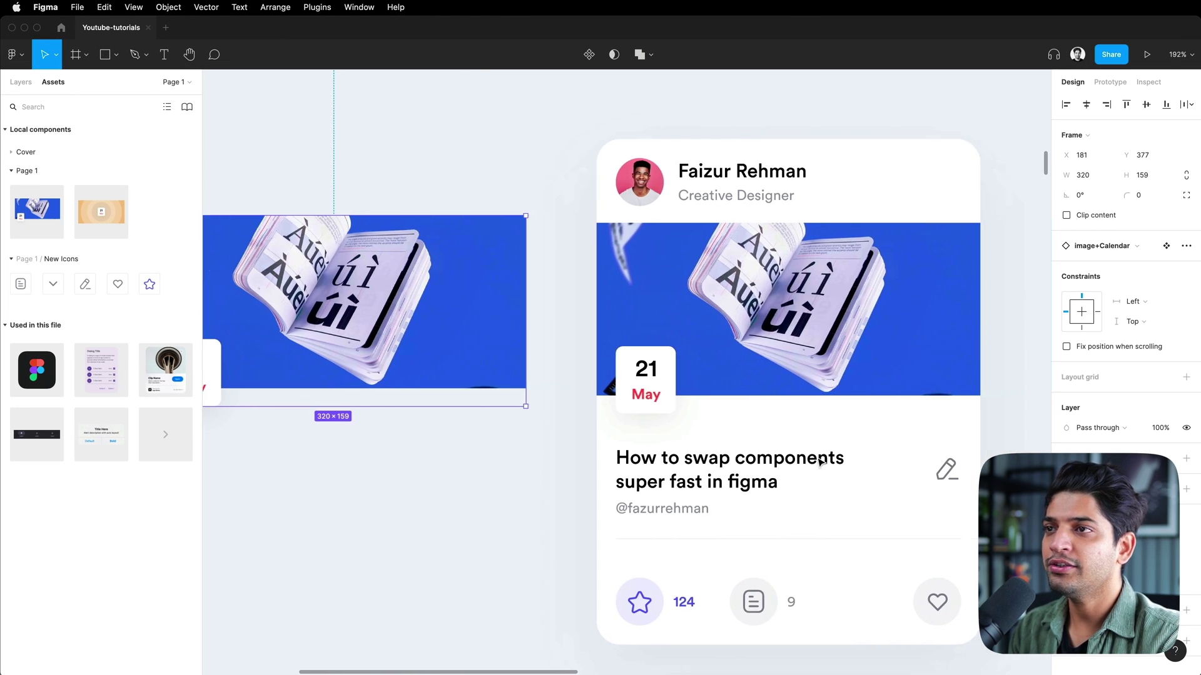
{"action": "double_click", "coordinate": [844, 402]}
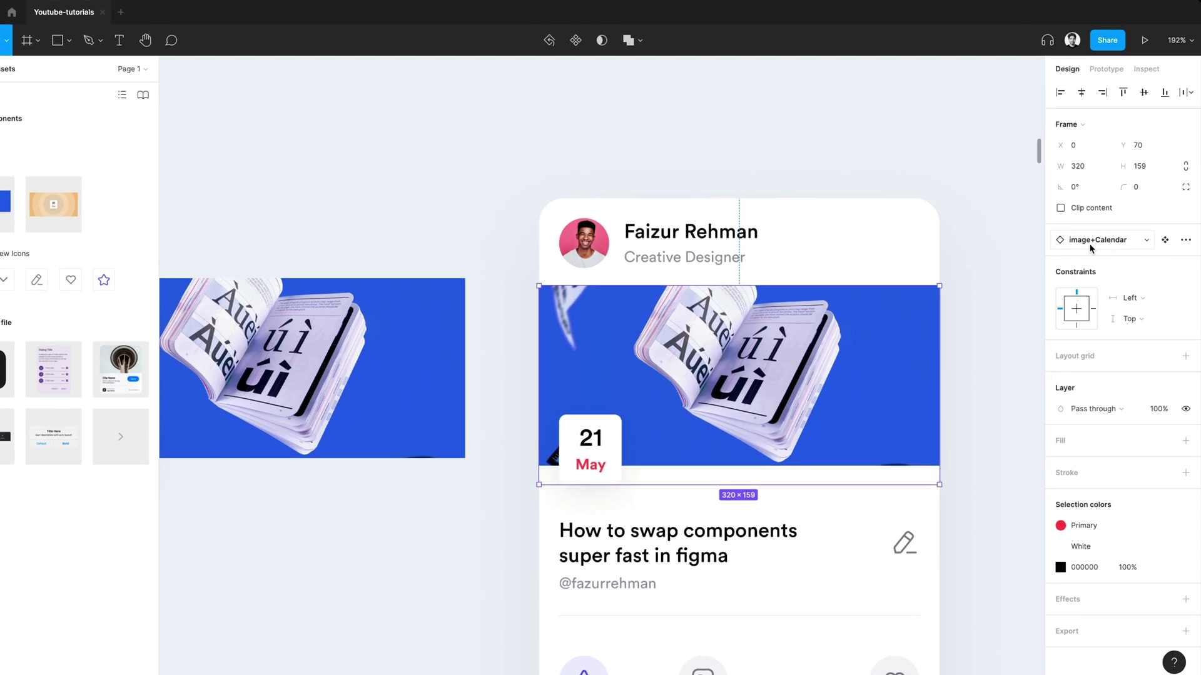
{"action": "left_click", "coordinate": [1089, 246]}
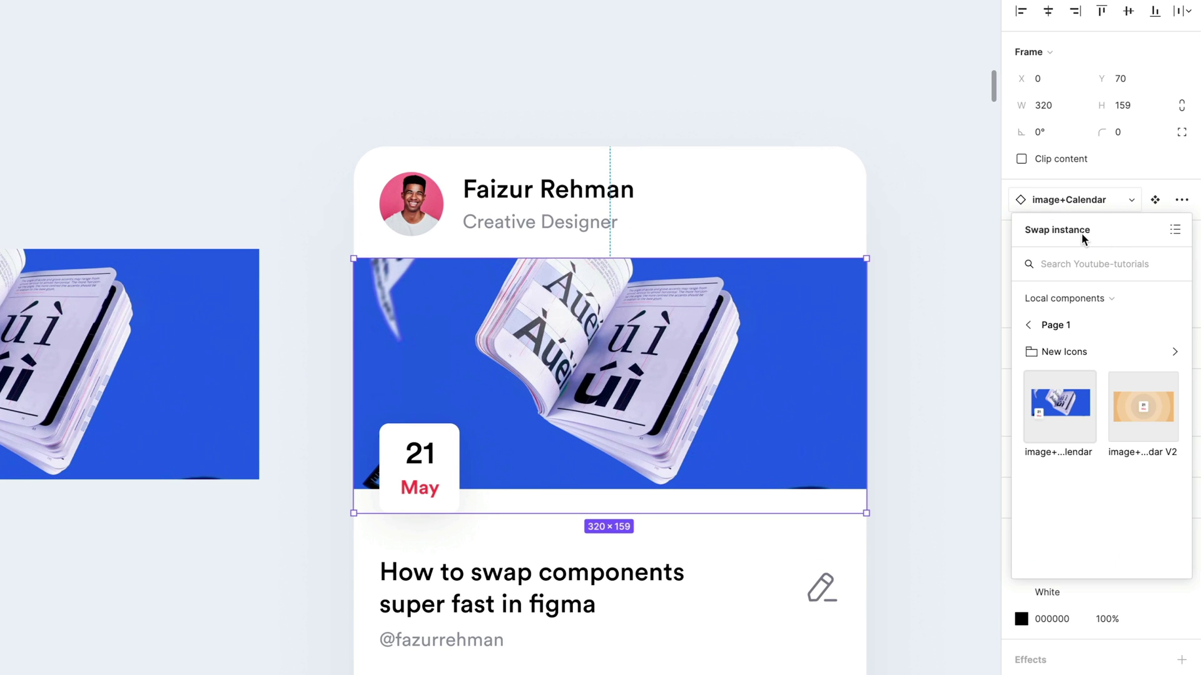
{"action": "scroll", "coordinate": [757, 379], "scroll_direction": "right", "scroll_amount": 2}
{"action": "scroll", "coordinate": [756, 379], "scroll_direction": "right", "scroll_amount": 2}
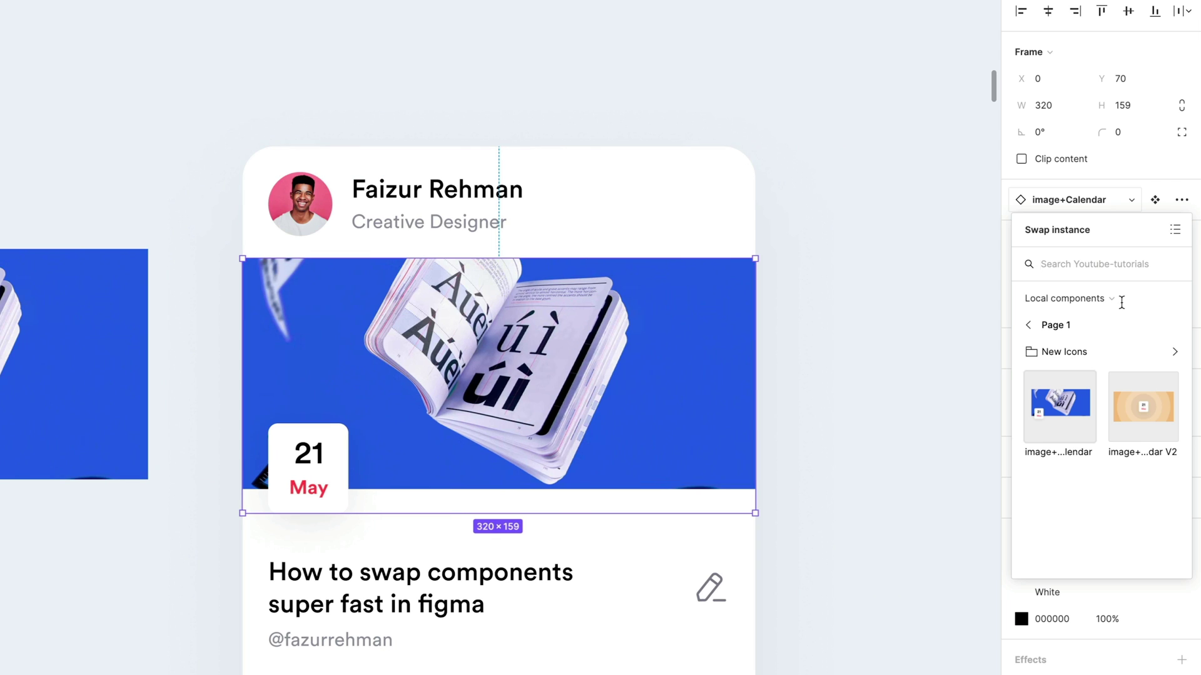
{"action": "left_click", "coordinate": [1145, 413]}
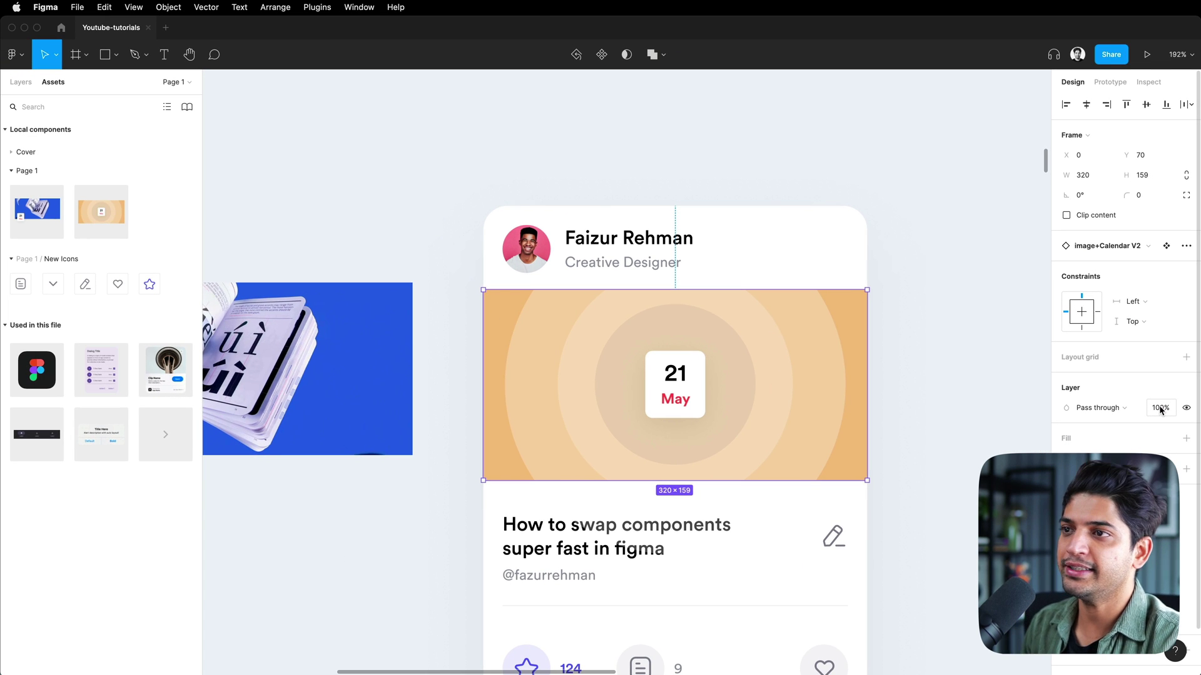
{"action": "left_click", "coordinate": [938, 413]}
{"action": "left_click", "coordinate": [374, 430]}
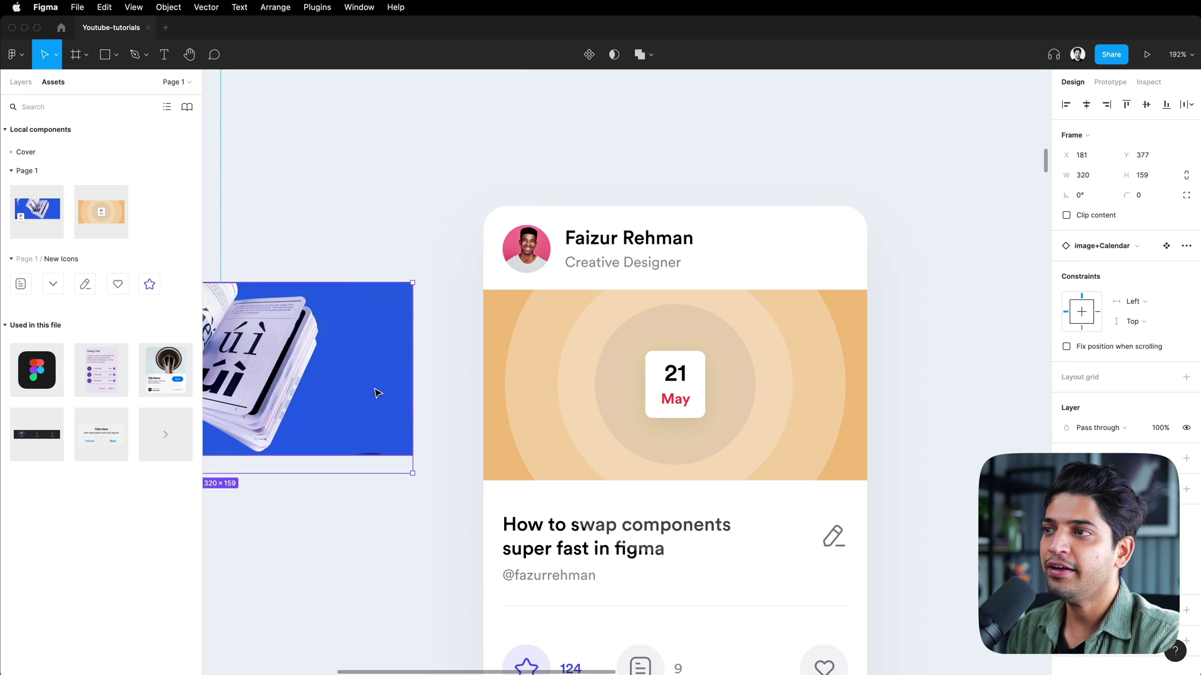
{"action": "key", "text": "Delete"}
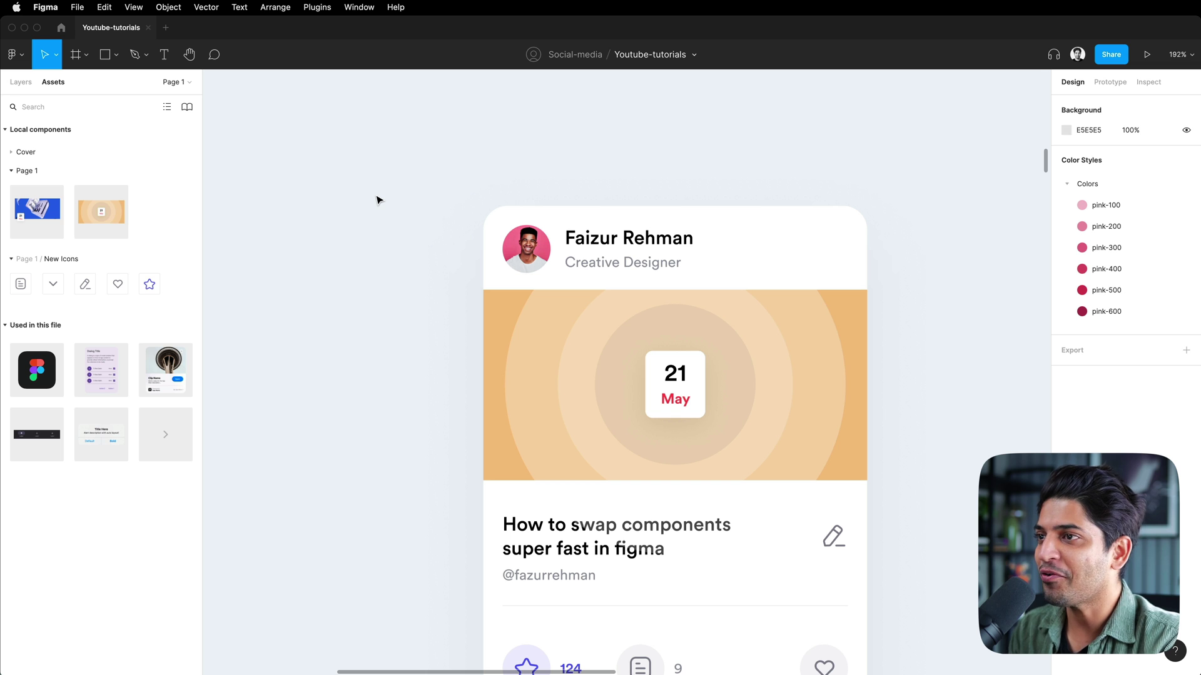
Drop the blue banner onto the card, then swap the 9-count icon for the pencil Edit icon.
{"action": "left_click_drag", "start_coordinate": [43, 219], "coordinate": [559, 364]}
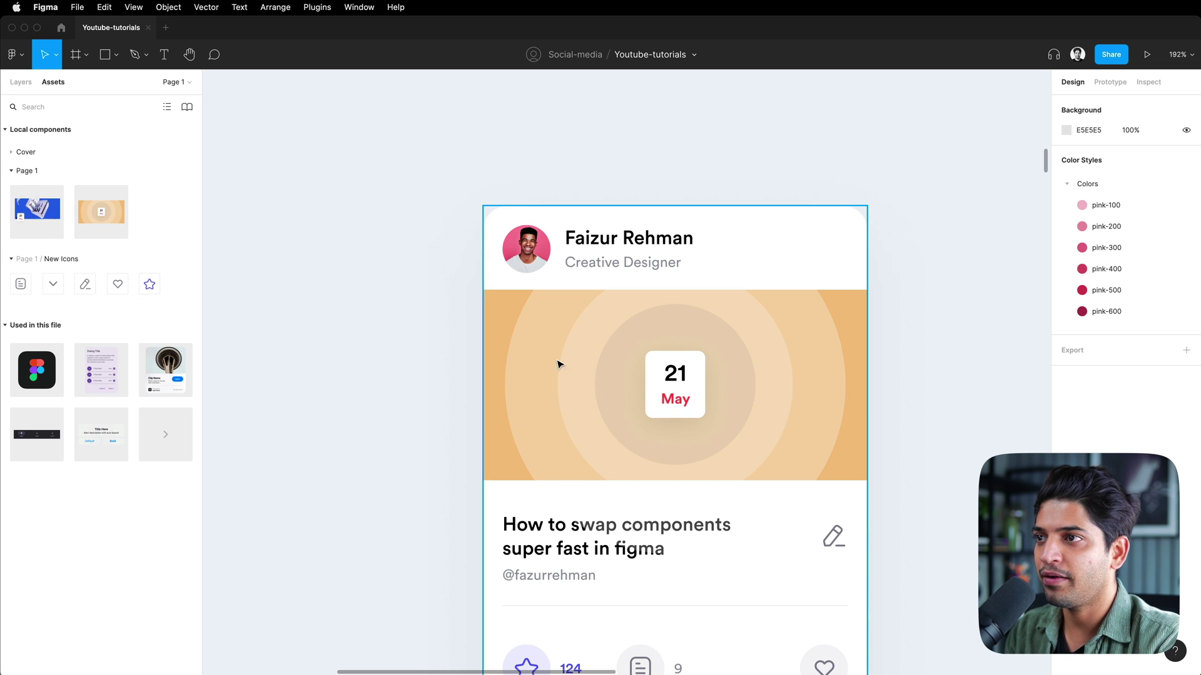
{"action": "left_click_drag", "start_coordinate": [38, 217], "coordinate": [685, 402]}
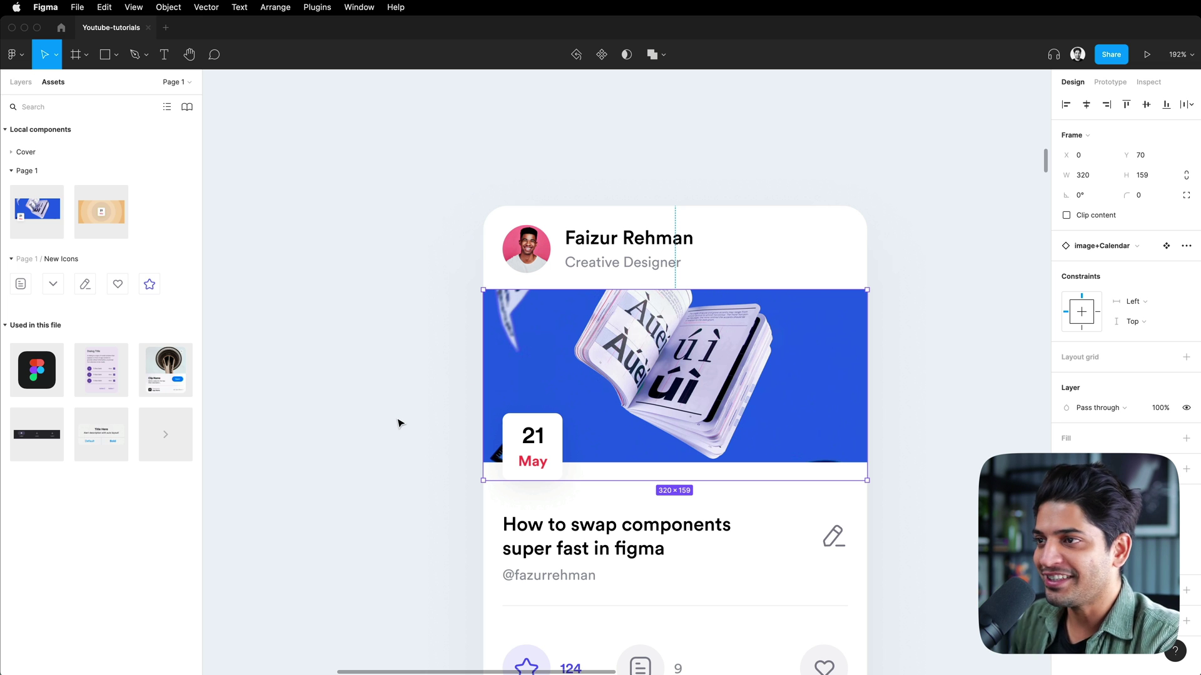
{"action": "scroll", "coordinate": [419, 435], "scroll_direction": "down", "scroll_amount": 3}
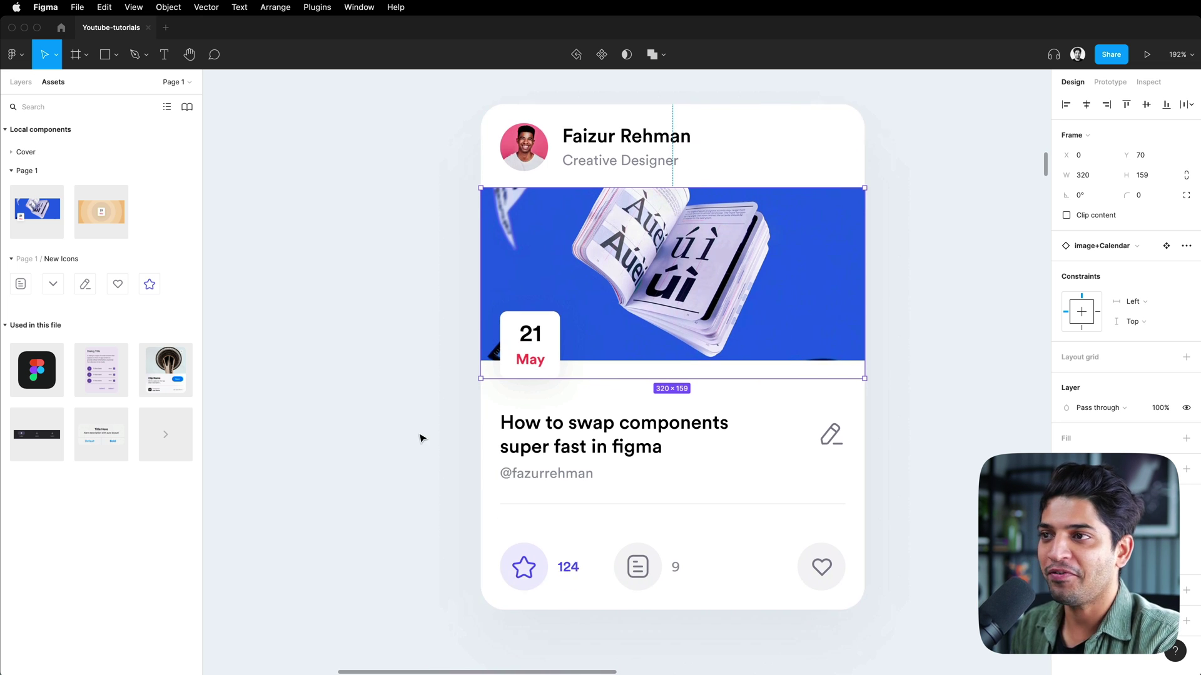
{"action": "scroll", "coordinate": [420, 438], "scroll_direction": "down", "scroll_amount": 2}
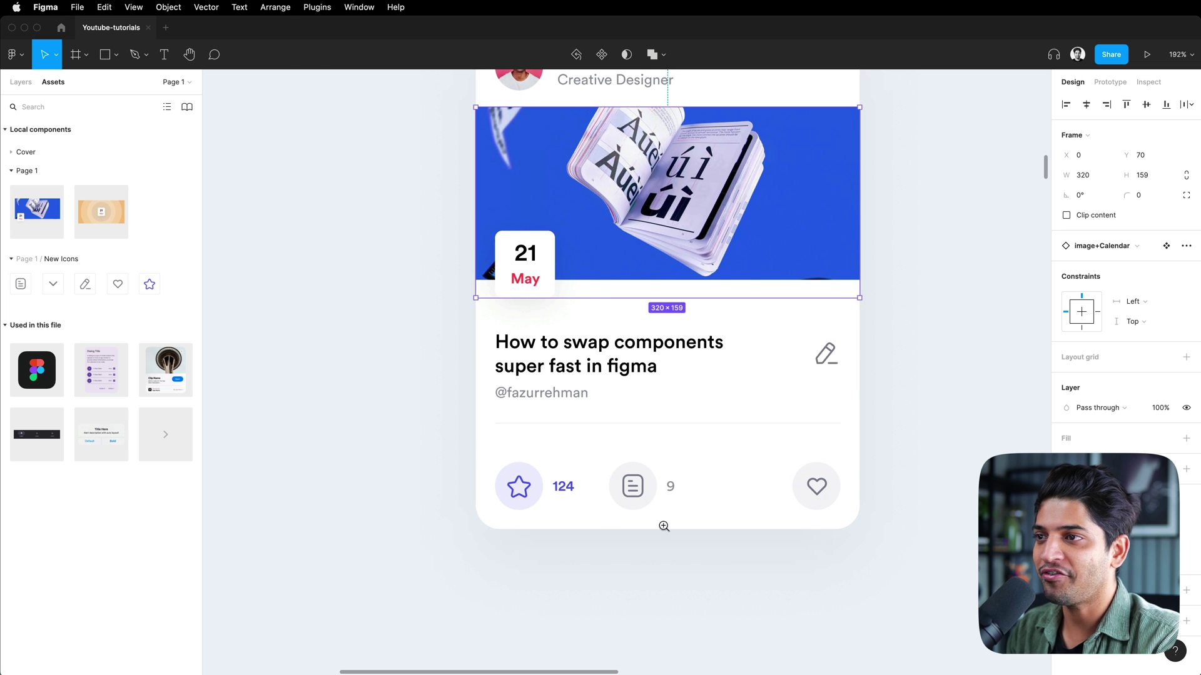
{"action": "key", "text": "plus"}
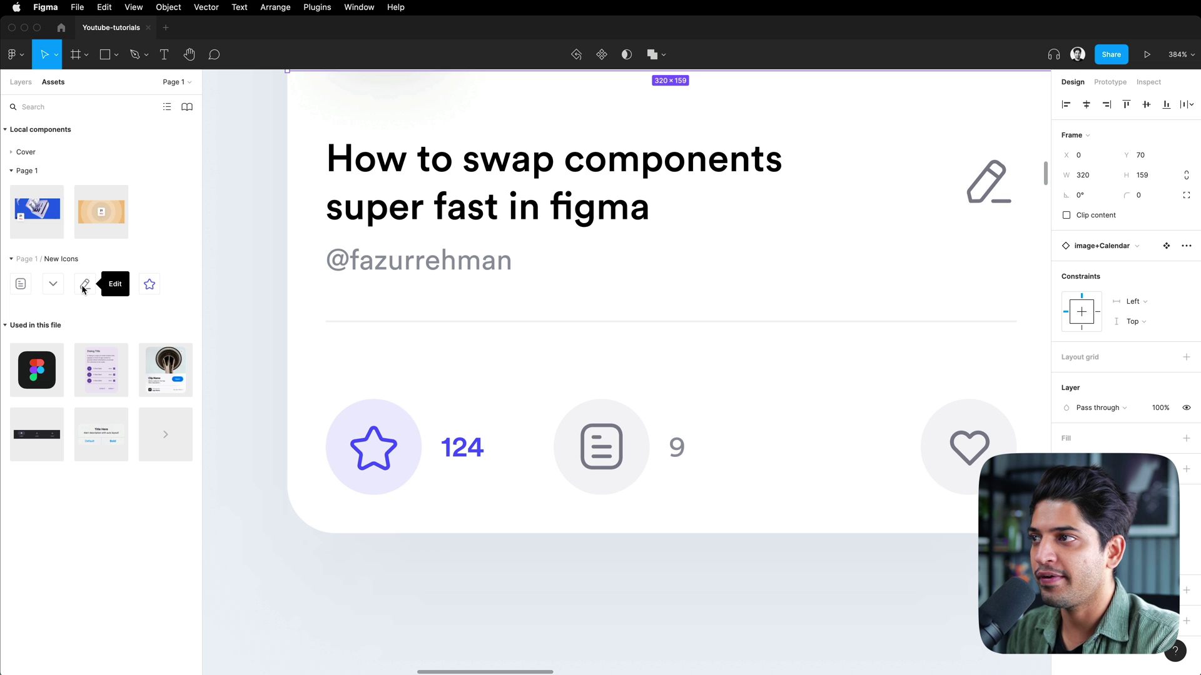
{"action": "mouse_move", "coordinate": [80, 284]}
{"action": "left_mouse_down"}
{"action": "mouse_move", "coordinate": [674, 375]}
{"action": "mouse_move", "coordinate": [649, 435]}
{"action": "mouse_move", "coordinate": [609, 423]}
{"action": "mouse_move", "coordinate": [591, 459]}
{"action": "mouse_move", "coordinate": [530, 447]}
{"action": "mouse_move", "coordinate": [643, 448]}
{"action": "mouse_move", "coordinate": [381, 452]}
{"action": "mouse_move", "coordinate": [970, 446]}
{"action": "mouse_move", "coordinate": [614, 456]}
{"action": "left_mouse_up"}
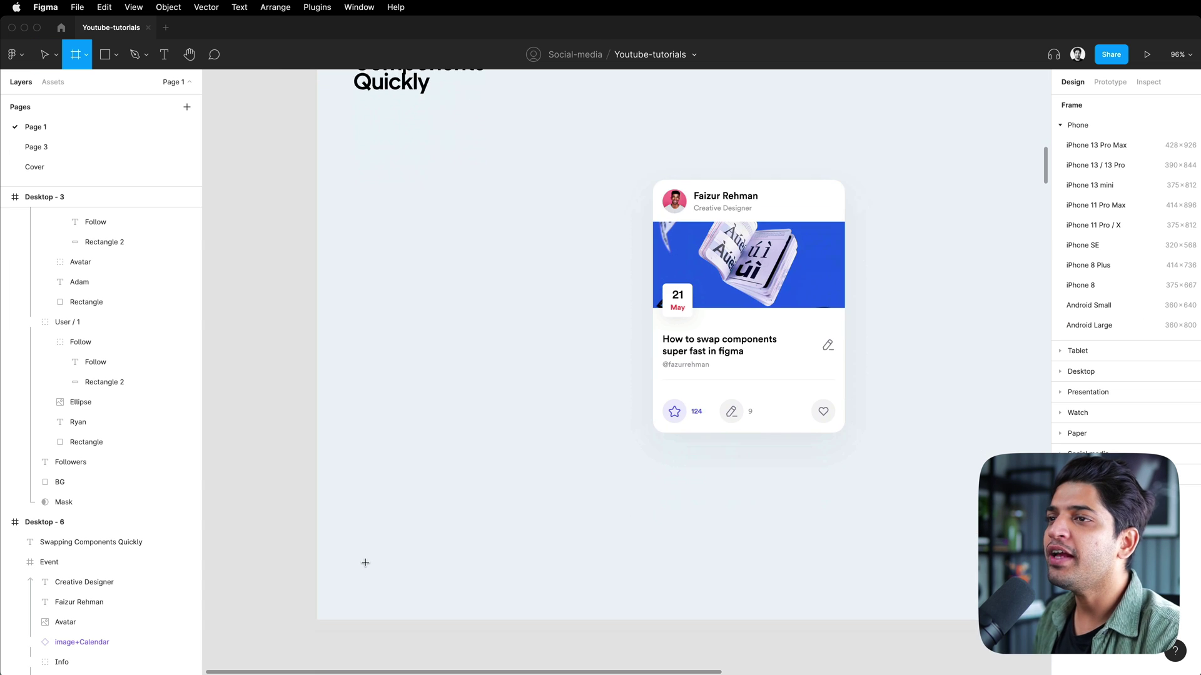
{"action": "scroll", "coordinate": [365, 562], "scroll_direction": "down", "scroll_amount": 10}
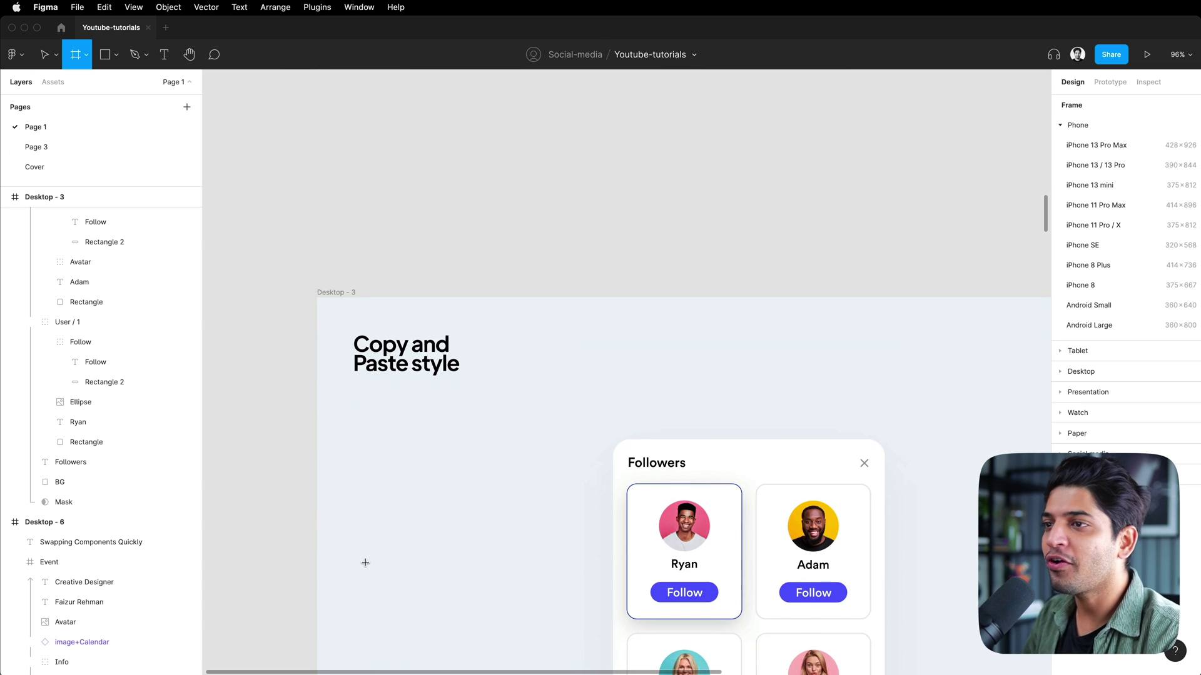
Navigate to the Followers cards and select the background rectangle of Ryan's card.
{"action": "scroll", "coordinate": [365, 562], "scroll_direction": "down", "scroll_amount": 5}
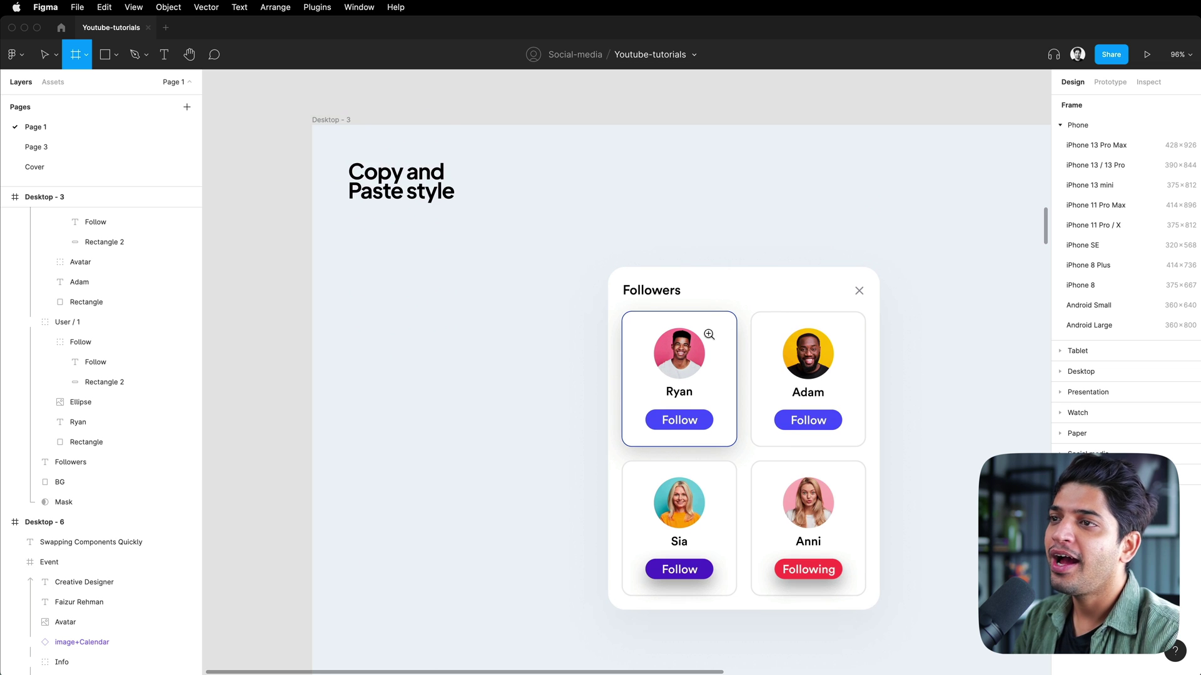
{"action": "scroll", "coordinate": [708, 333], "scroll_direction": "up", "scroll_amount": 5}
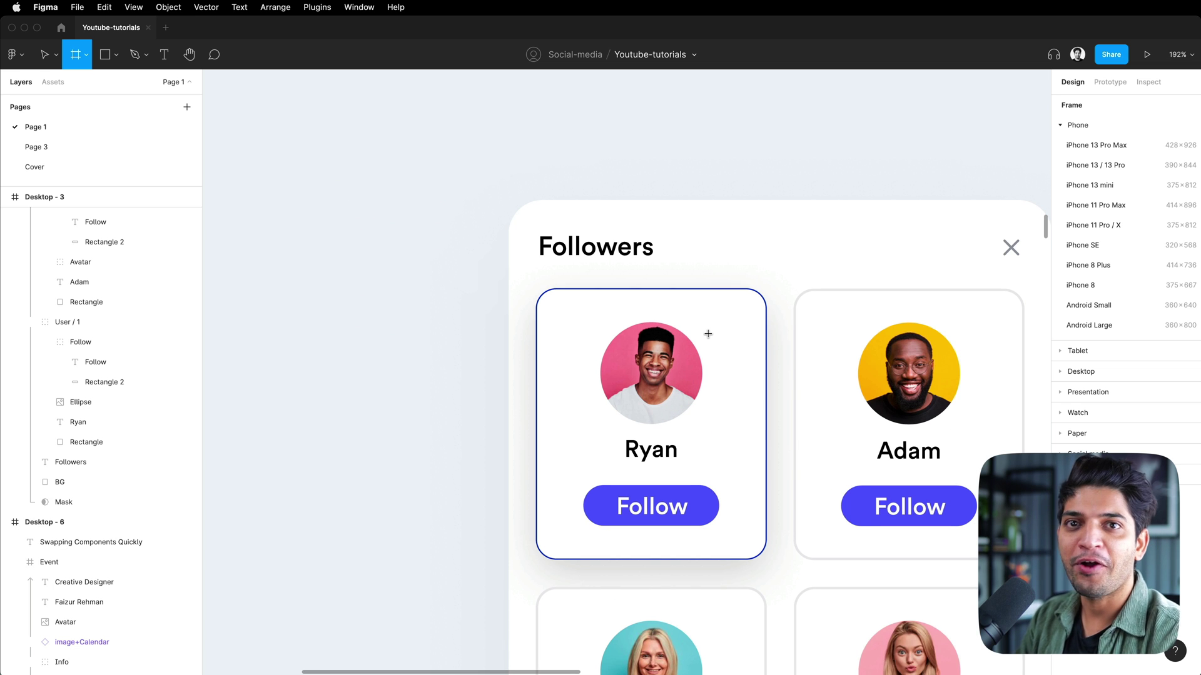
{"action": "scroll", "coordinate": [708, 334], "scroll_direction": "right", "scroll_amount": 2}
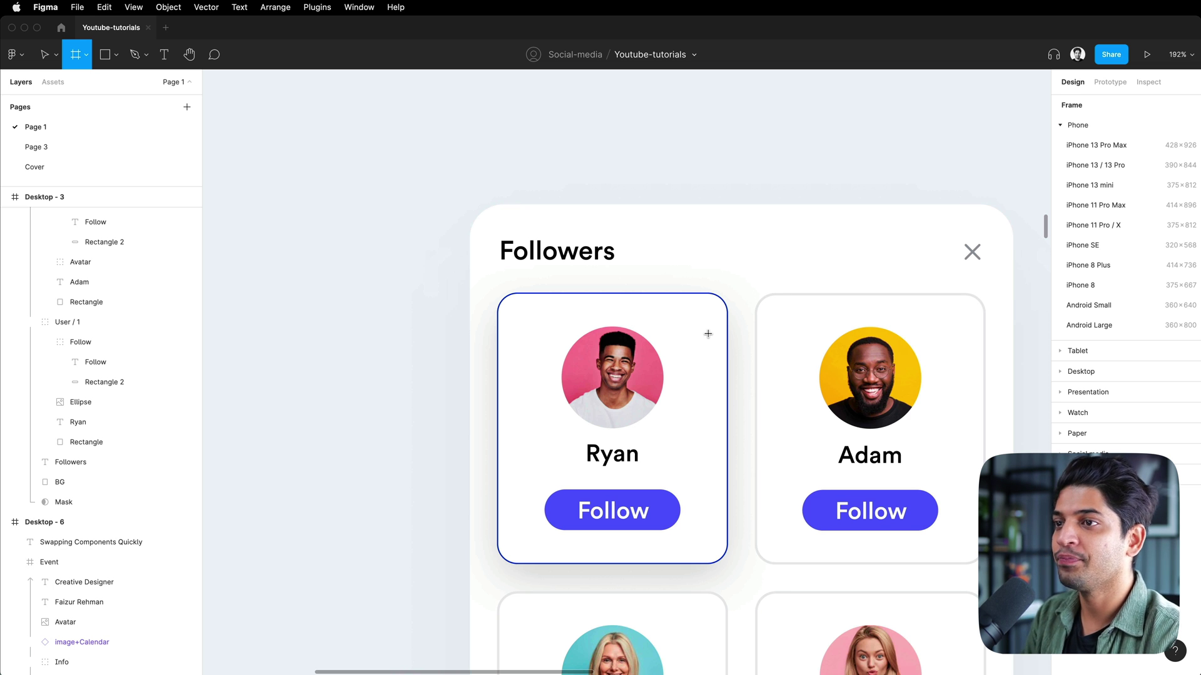
{"action": "key", "text": "v"}
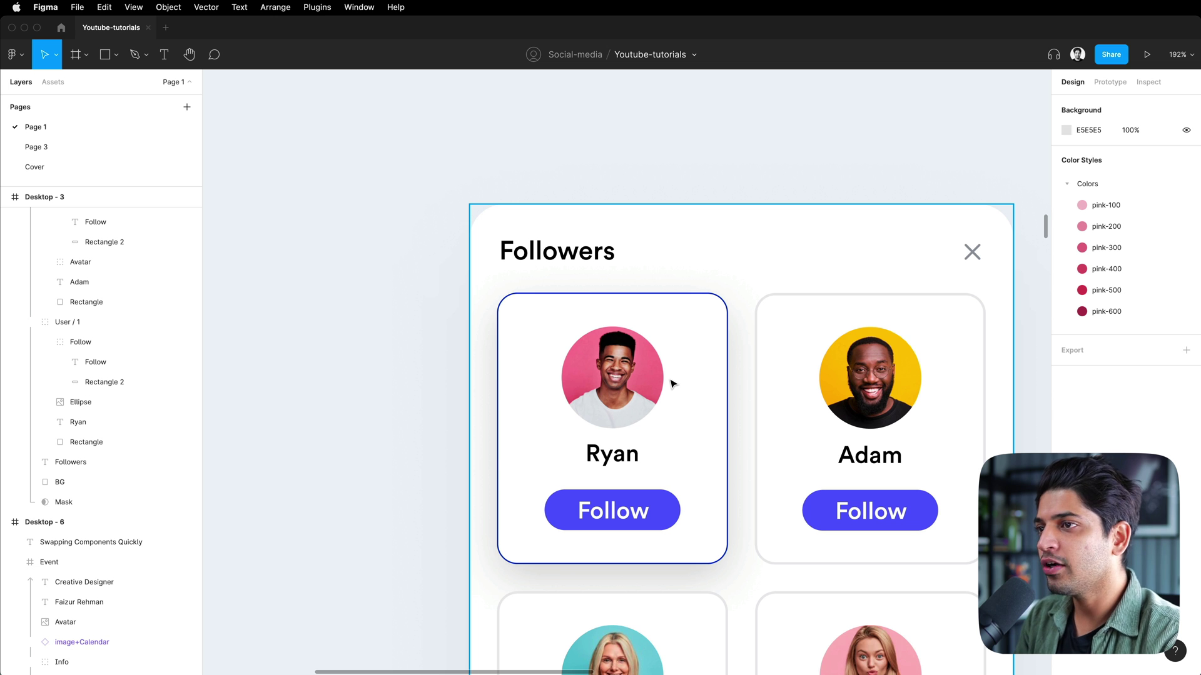
{"action": "scroll", "coordinate": [668, 388], "scroll_direction": "right", "scroll_amount": 2}
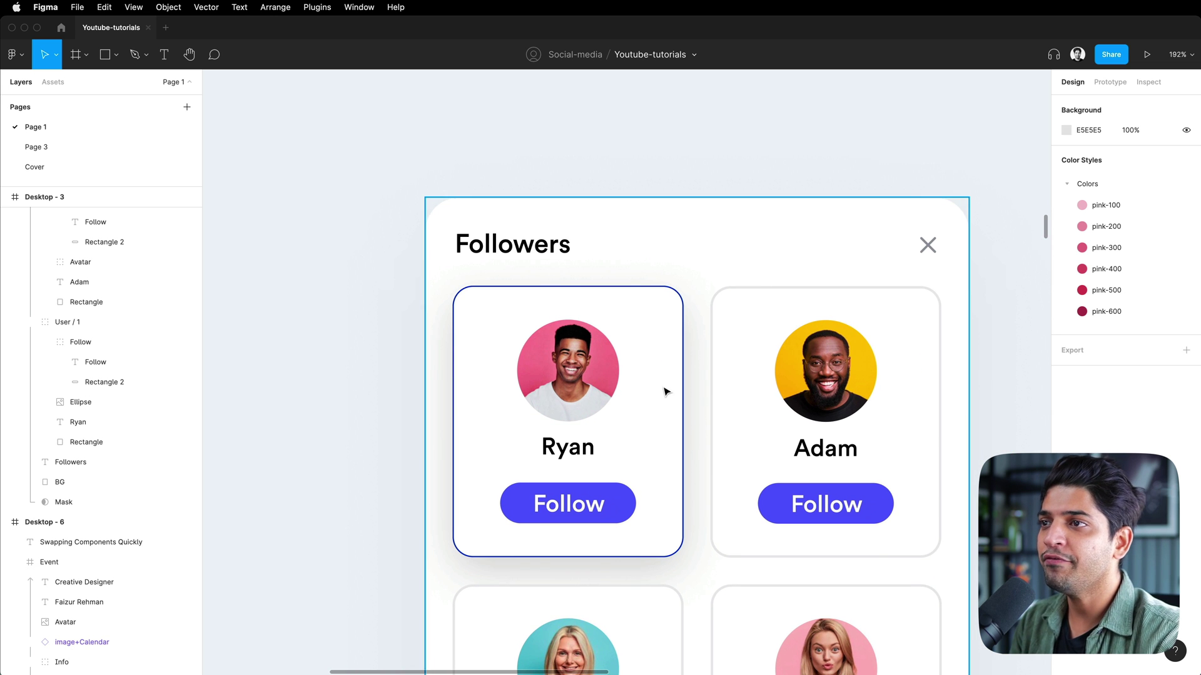
{"action": "left_click", "coordinate": [676, 349]}
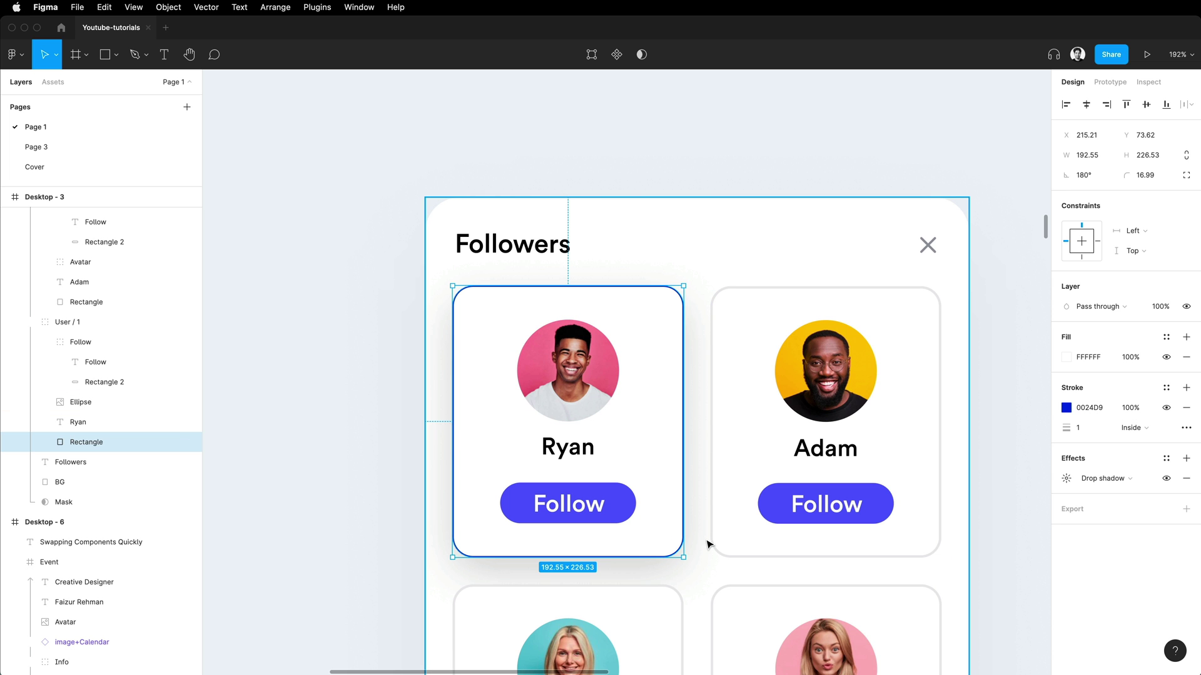
{"action": "key", "text": "super+alt+c"}
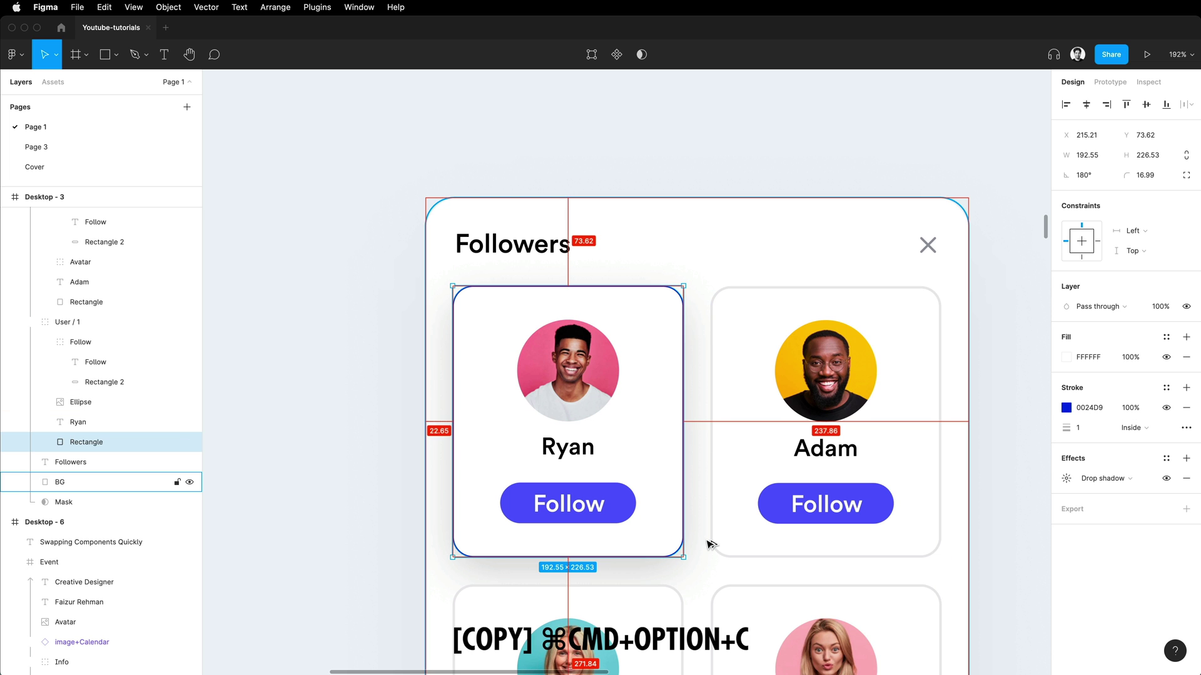
{"action": "left_click", "coordinate": [911, 305]}
{"action": "scroll", "coordinate": [735, 404], "scroll_direction": "down", "scroll_amount": 1}
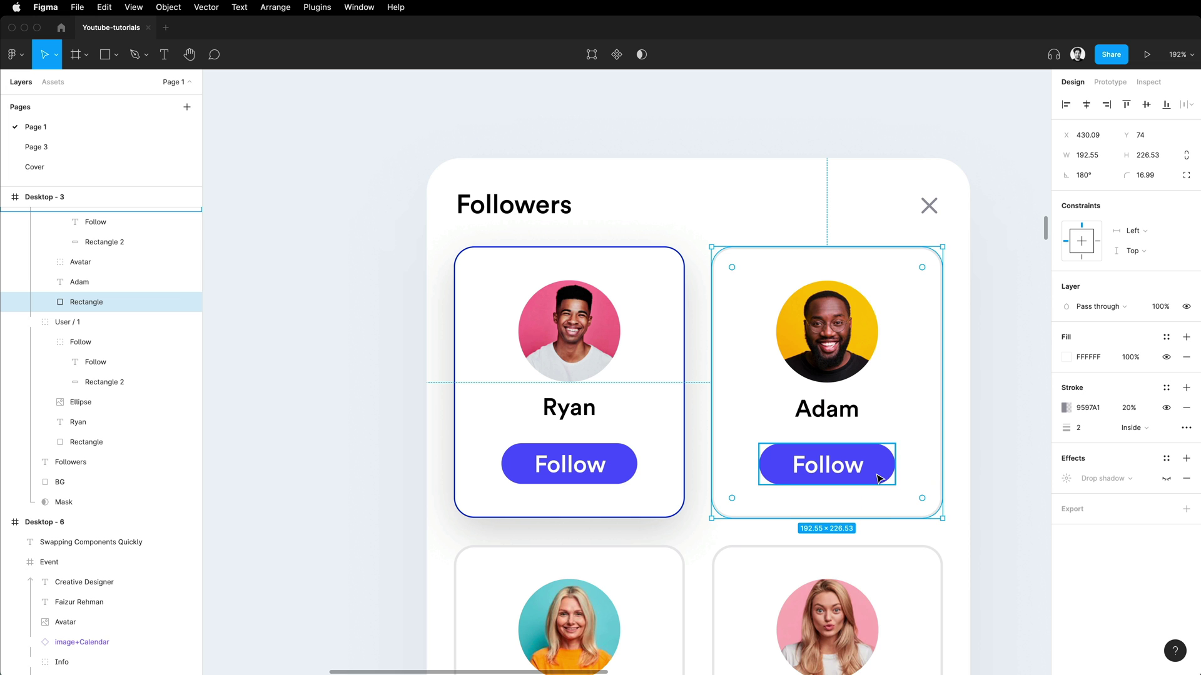
{"action": "scroll", "coordinate": [892, 367], "scroll_direction": "up", "scroll_amount": 1}
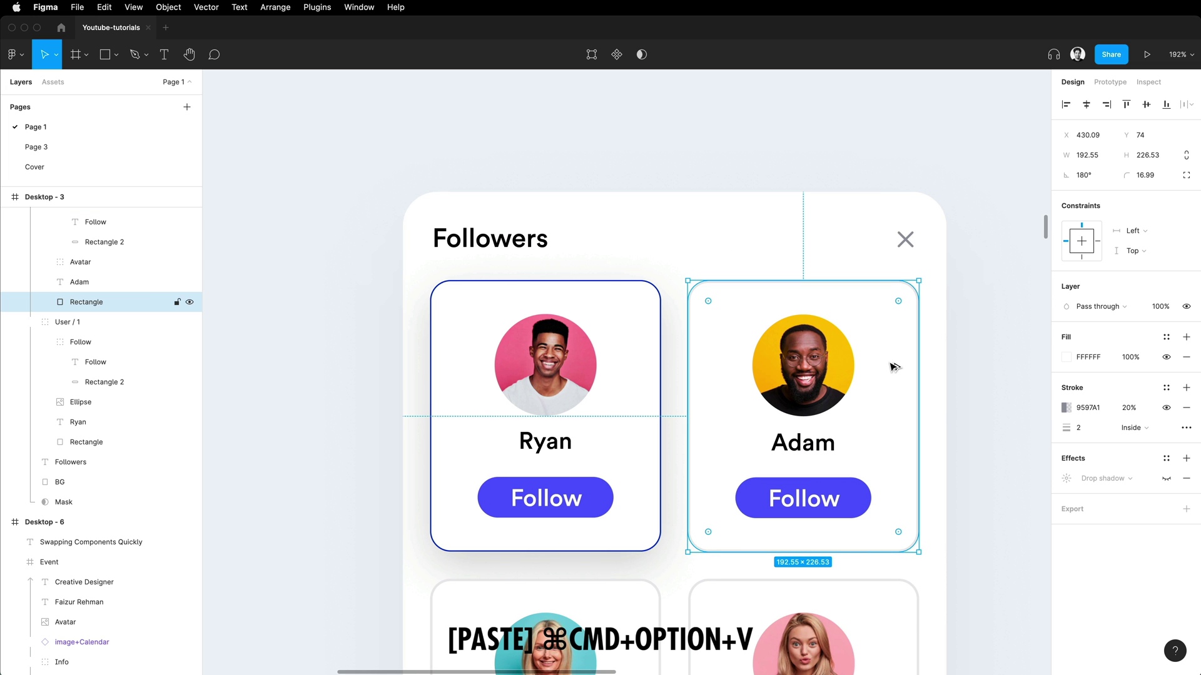
{"action": "key", "text": "super+alt+v"}
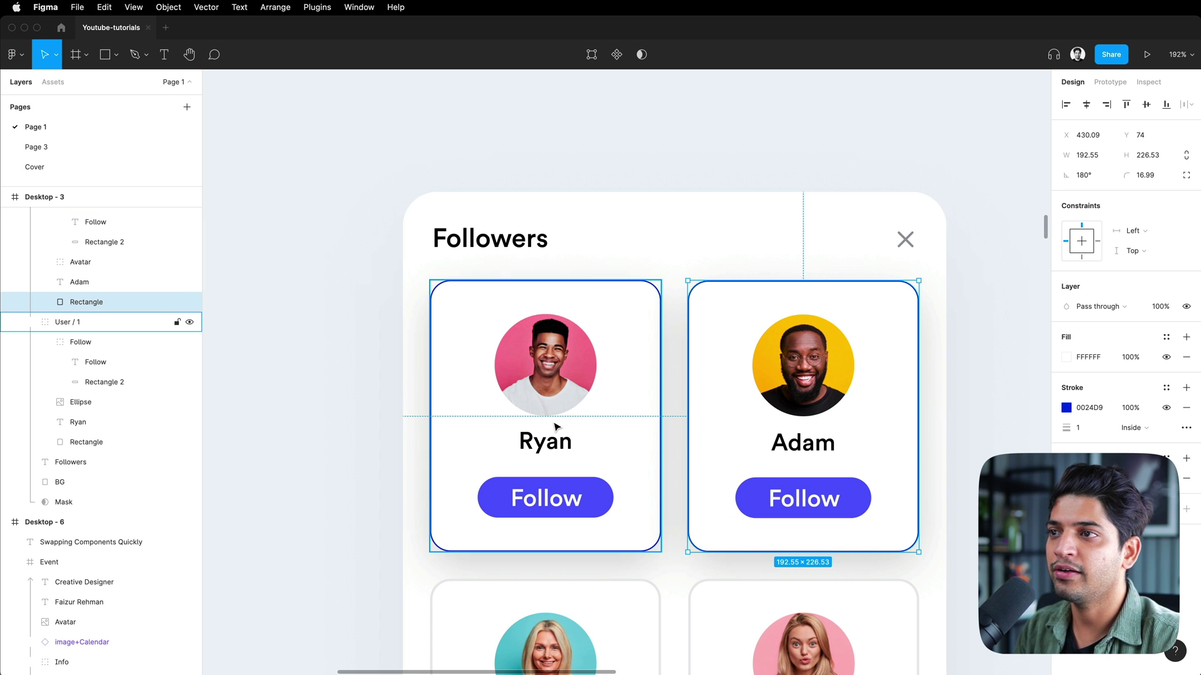
{"action": "left_click", "coordinate": [569, 449]}
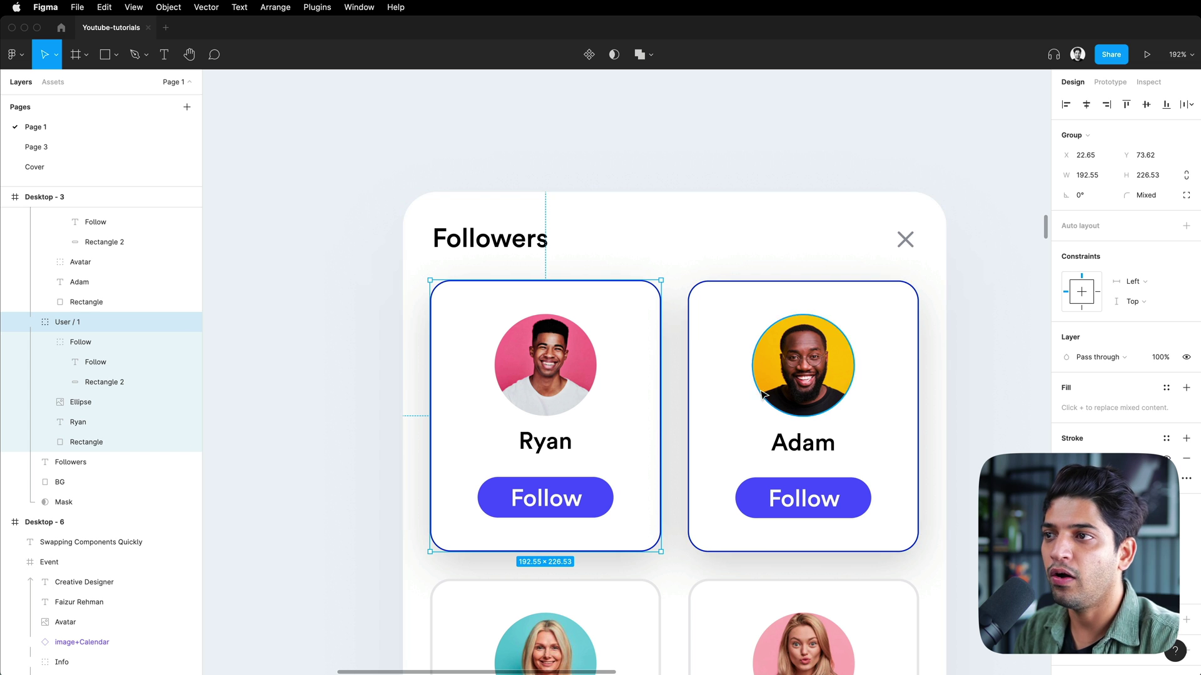
{"action": "double_click", "coordinate": [650, 382]}
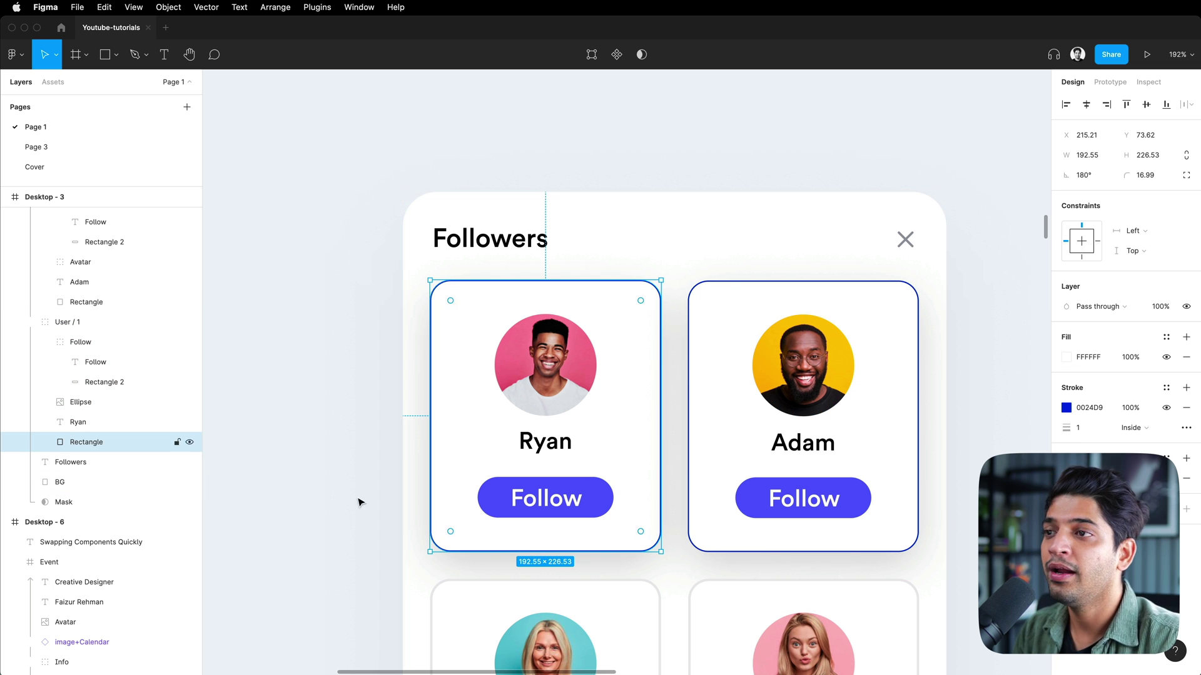
{"action": "left_click", "coordinate": [306, 483]}
{"action": "double_click", "coordinate": [592, 523]}
{"action": "key", "text": "super+z"}
{"action": "key", "text": "super+z"}
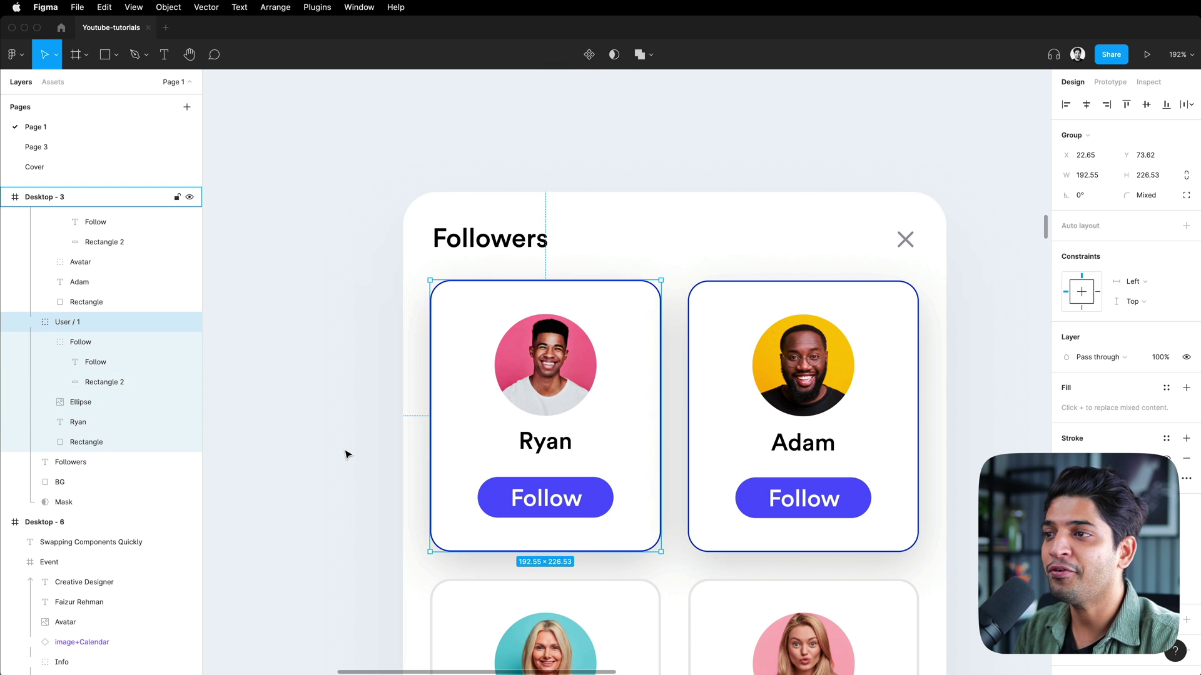
{"action": "left_click", "coordinate": [415, 514]}
{"action": "scroll", "coordinate": [565, 623], "scroll_direction": "right", "scroll_amount": 1}
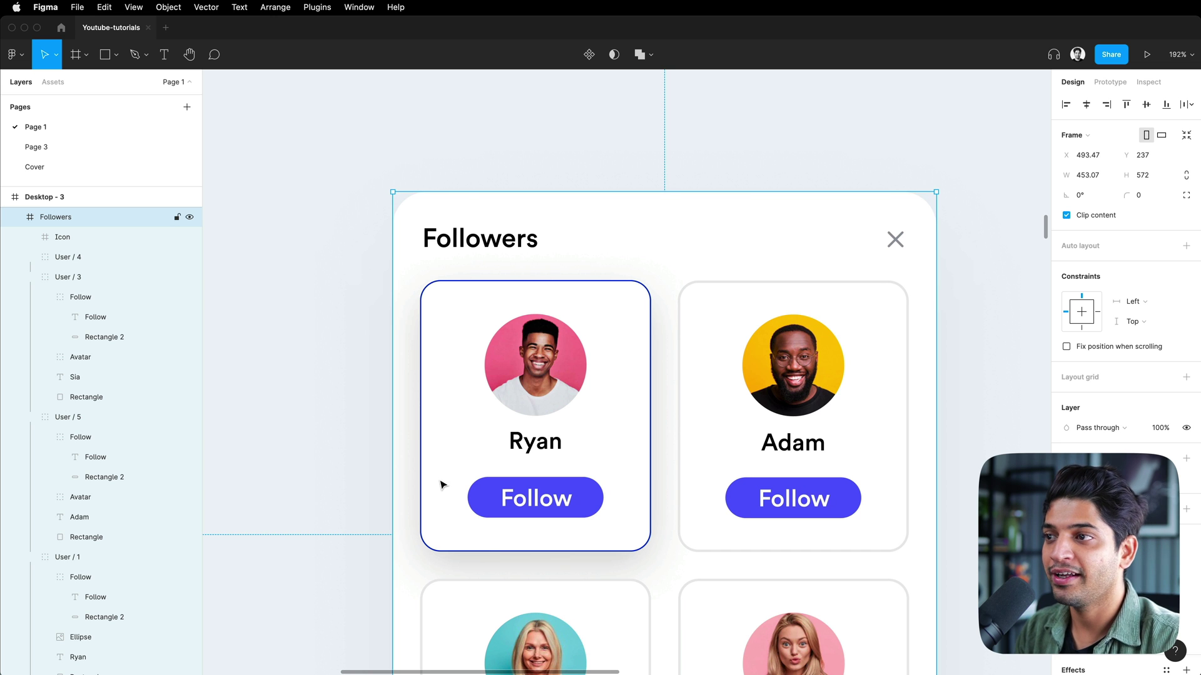
Copy the Drop shadow effect from Ryan's card and paste it onto Adam's card background.
{"action": "left_click", "coordinate": [445, 429]}
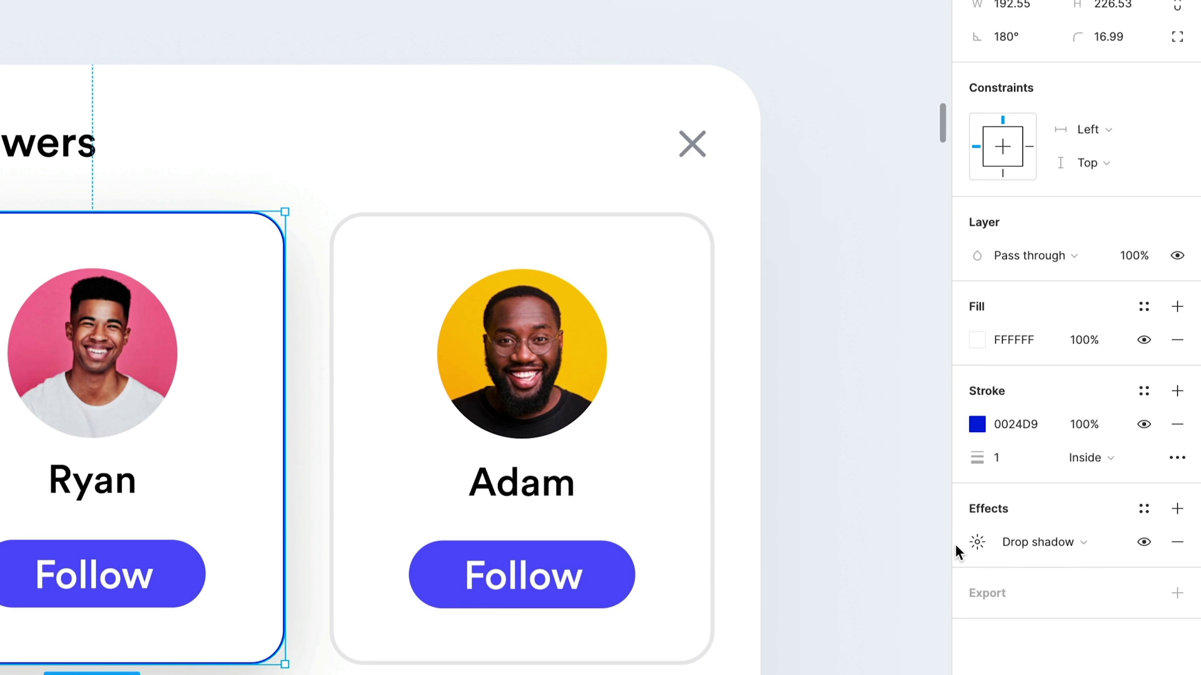
{"action": "left_click", "coordinate": [956, 544]}
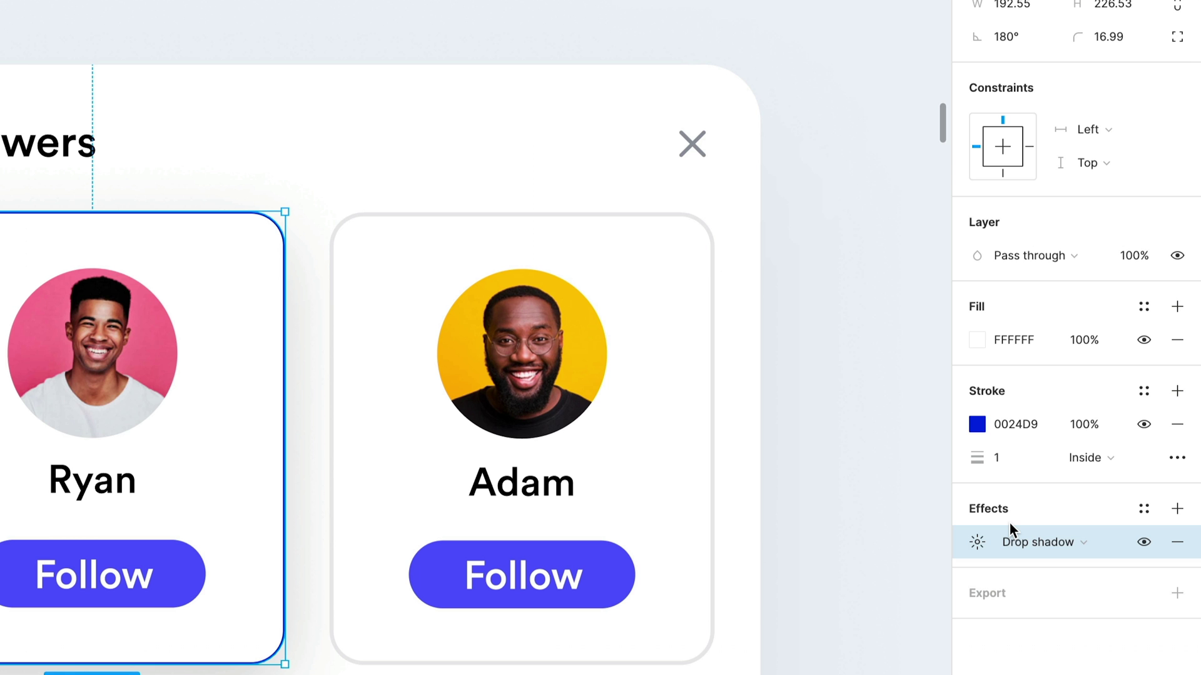
{"action": "key", "text": "super+c"}
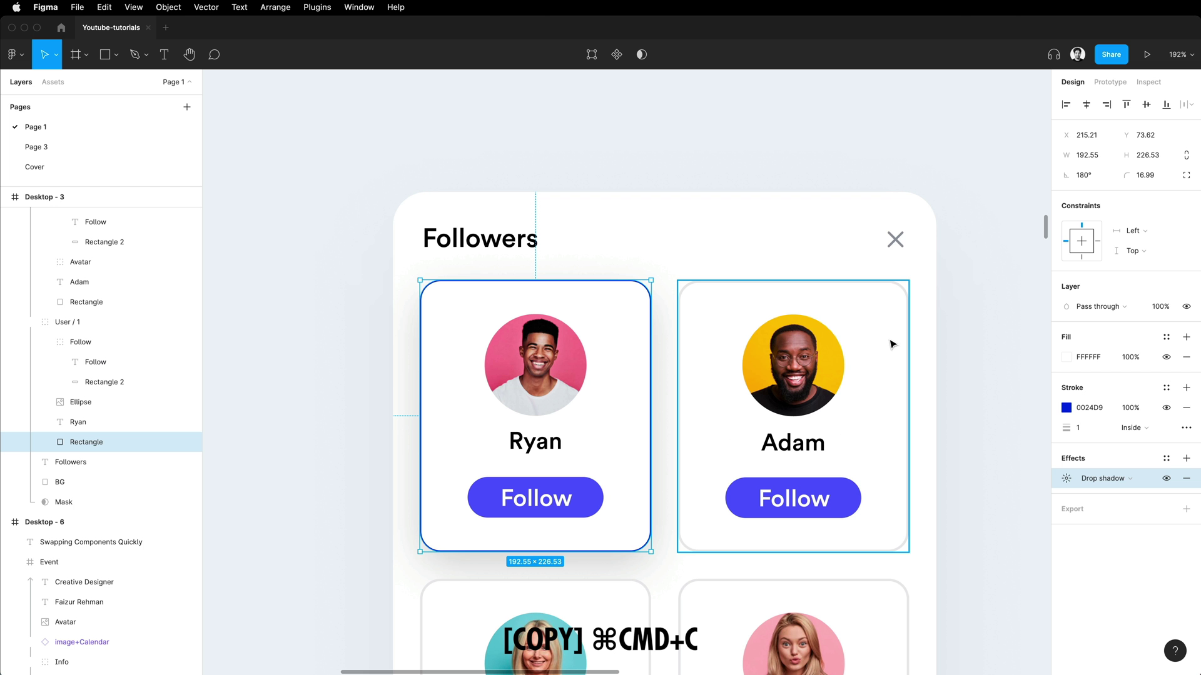
{"action": "left_click", "coordinate": [865, 381]}
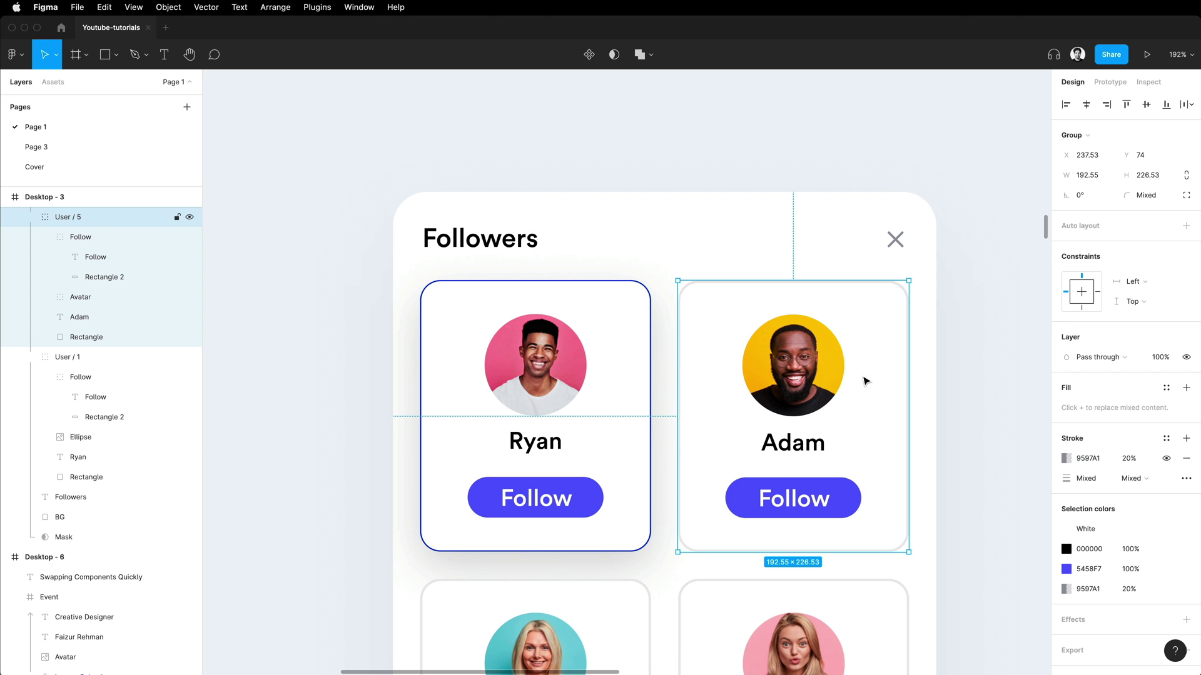
{"action": "double_click", "coordinate": [884, 343]}
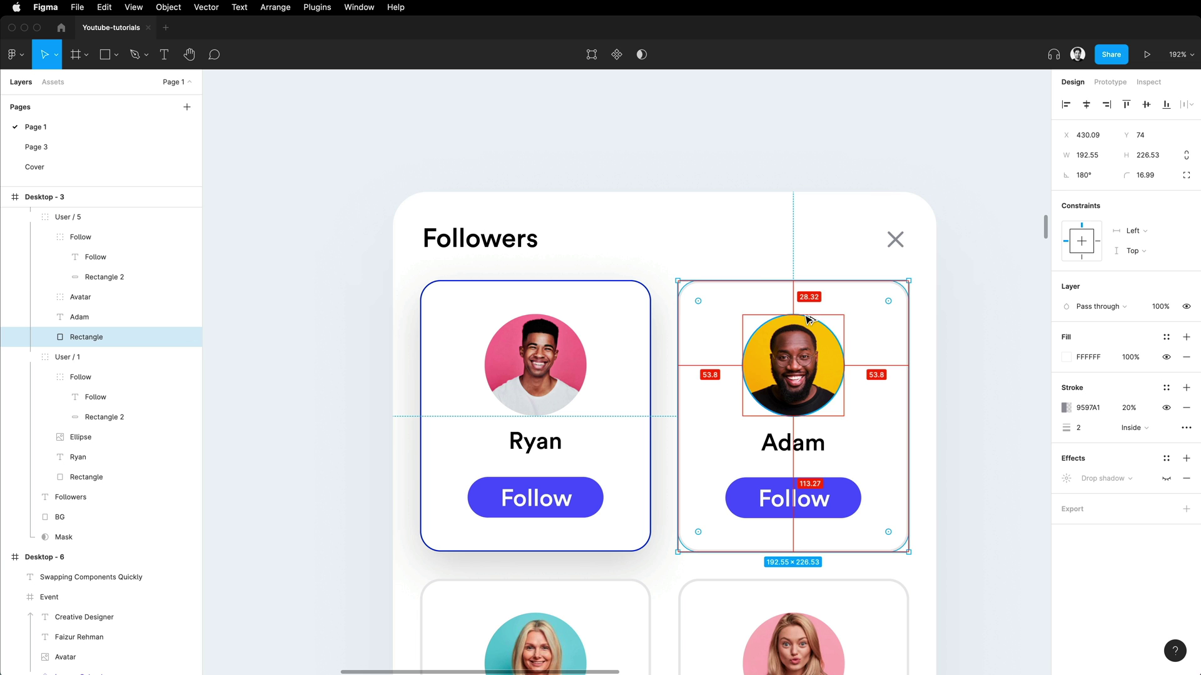
{"action": "key", "text": "super+alt+v"}
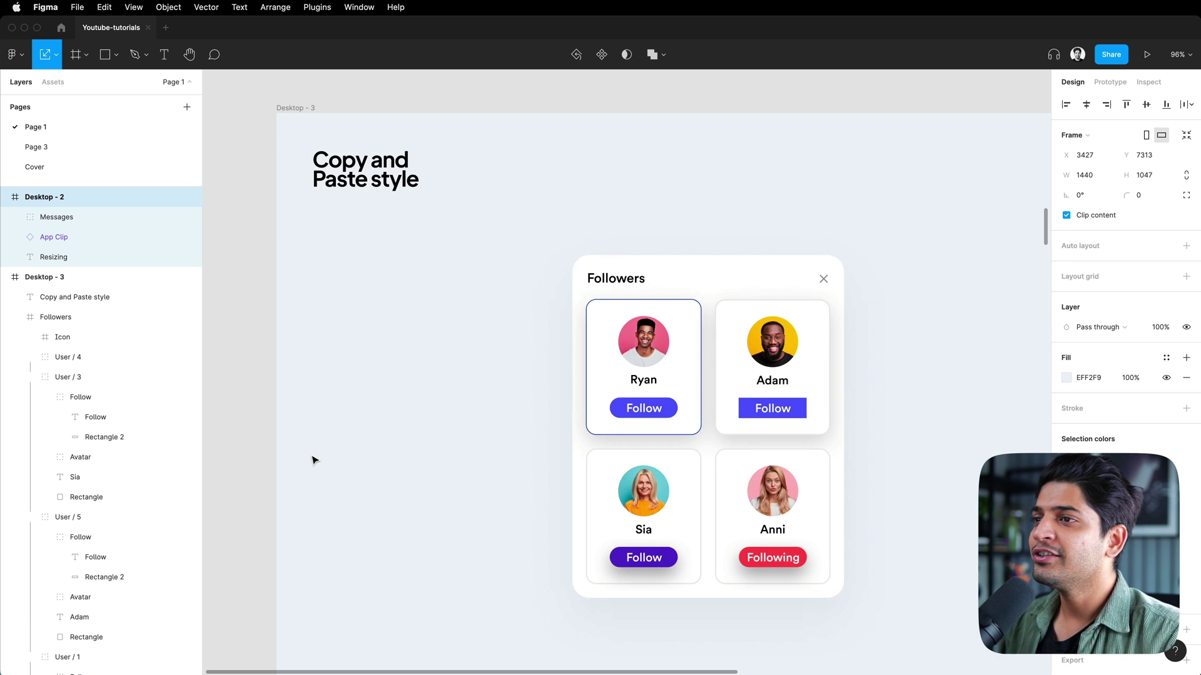
Trial-narrow the Desktop - 2 frame to watch the list reflow, then undo to keep 1440 width.
{"action": "scroll", "coordinate": [311, 458], "scroll_direction": "down", "scroll_amount": 15}
{"action": "scroll", "coordinate": [313, 460], "scroll_direction": "down", "scroll_amount": 10}
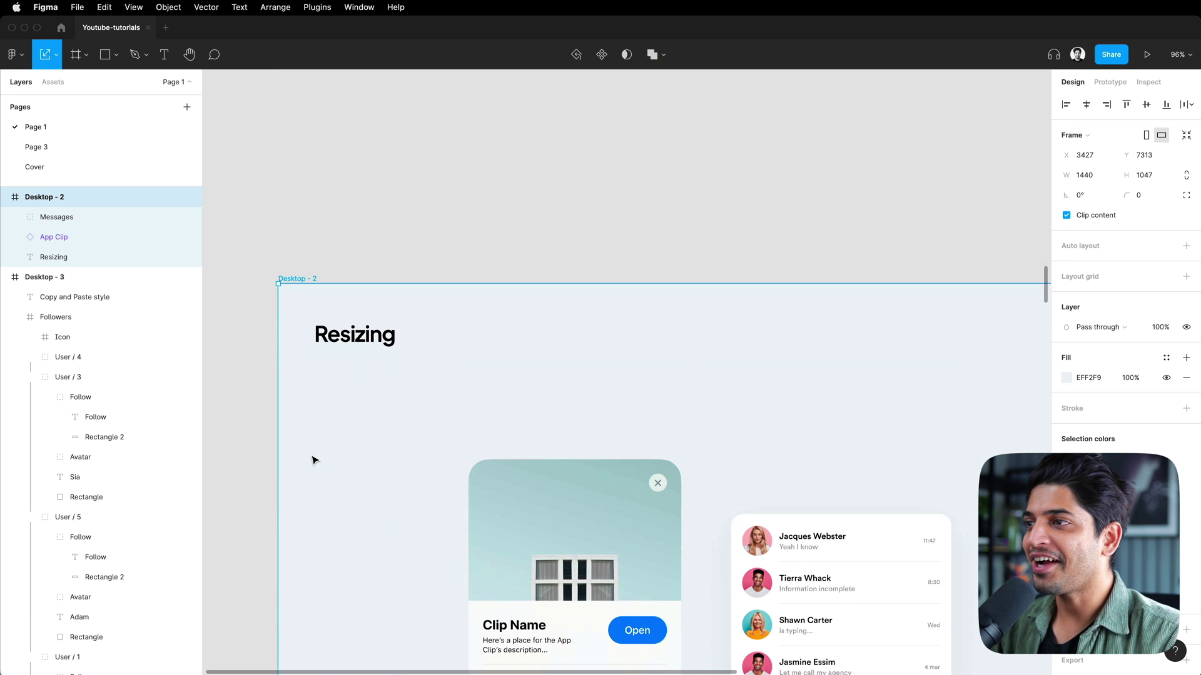
{"action": "scroll", "coordinate": [224, 426], "scroll_direction": "down", "scroll_amount": 3}
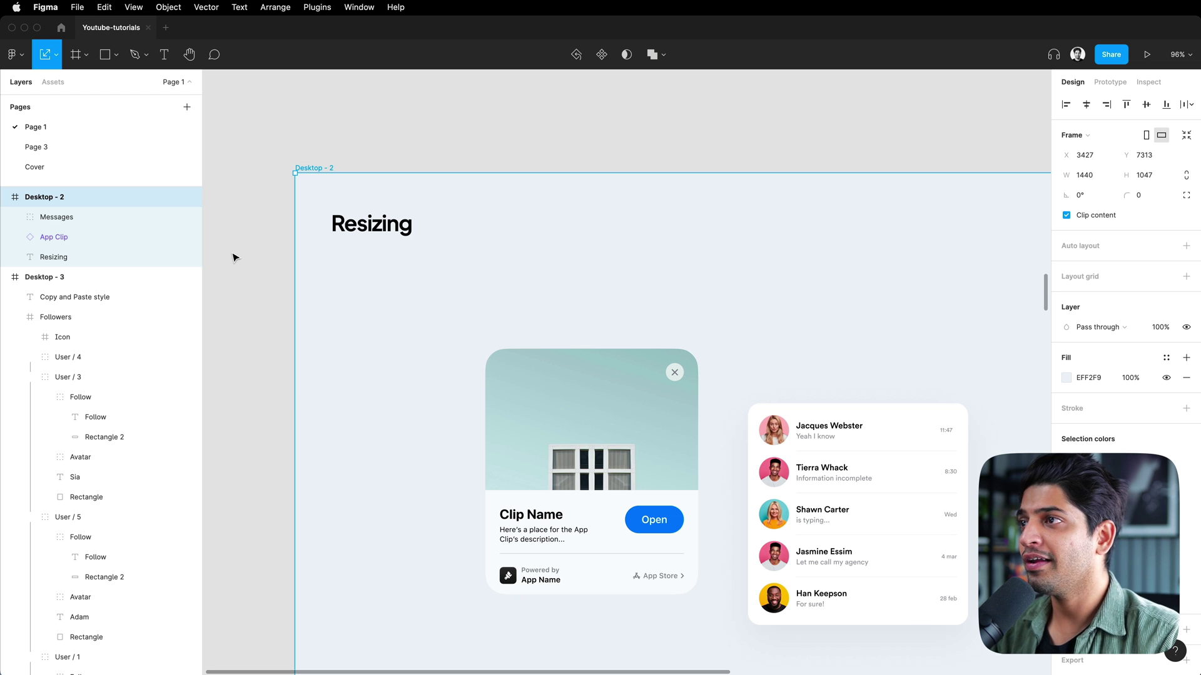
{"action": "scroll", "coordinate": [290, 166], "scroll_direction": "up", "scroll_amount": 5}
{"action": "scroll", "coordinate": [285, 207], "scroll_direction": "down", "scroll_amount": 5}
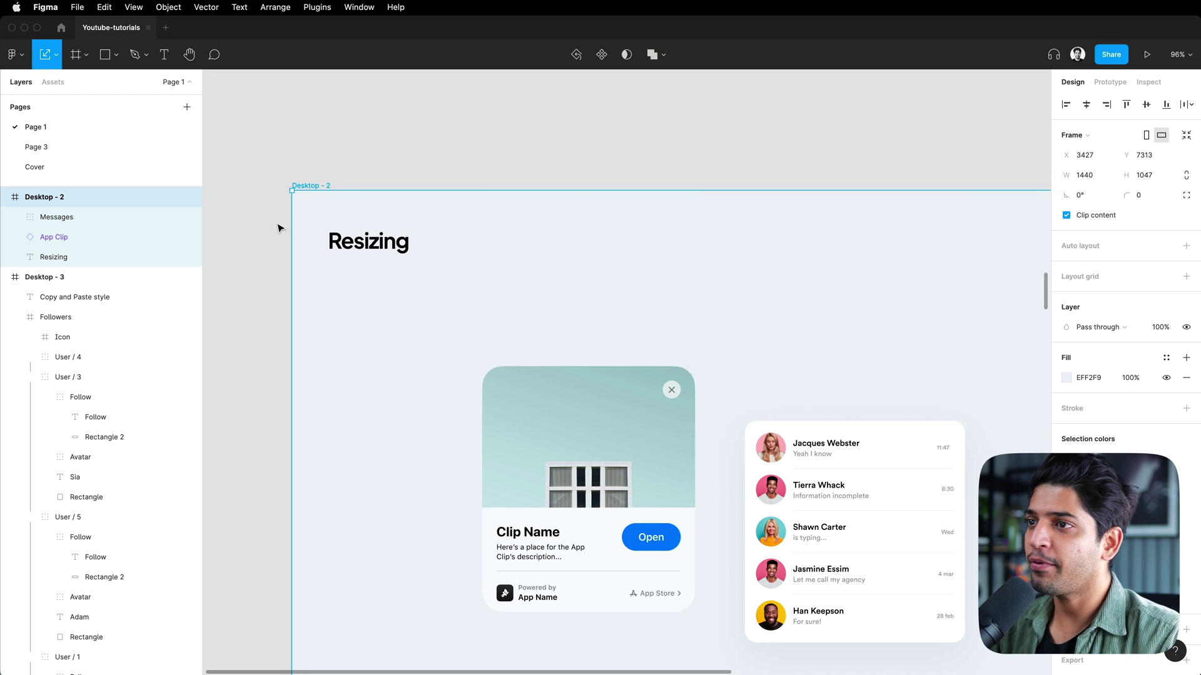
{"action": "scroll", "coordinate": [279, 229], "scroll_direction": "down", "scroll_amount": 1}
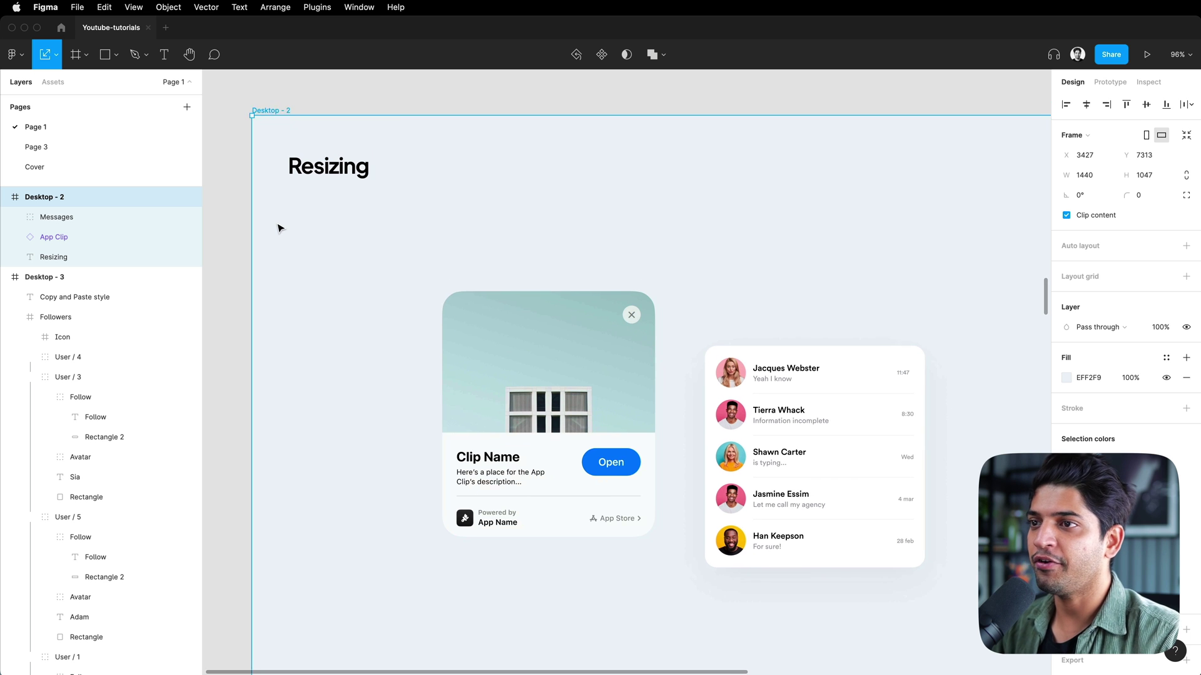
{"action": "key", "text": "v"}
{"action": "scroll", "coordinate": [456, 254], "scroll_direction": "right", "scroll_amount": 5}
{"action": "mouse_move", "coordinate": [886, 304]}
{"action": "left_mouse_down"}
{"action": "mouse_move", "coordinate": [648, 304]}
{"action": "mouse_move", "coordinate": [876, 307]}
{"action": "mouse_move", "coordinate": [691, 304]}
{"action": "mouse_move", "coordinate": [869, 320]}
{"action": "left_mouse_up"}
{"action": "key", "text": "ctrl+z"}
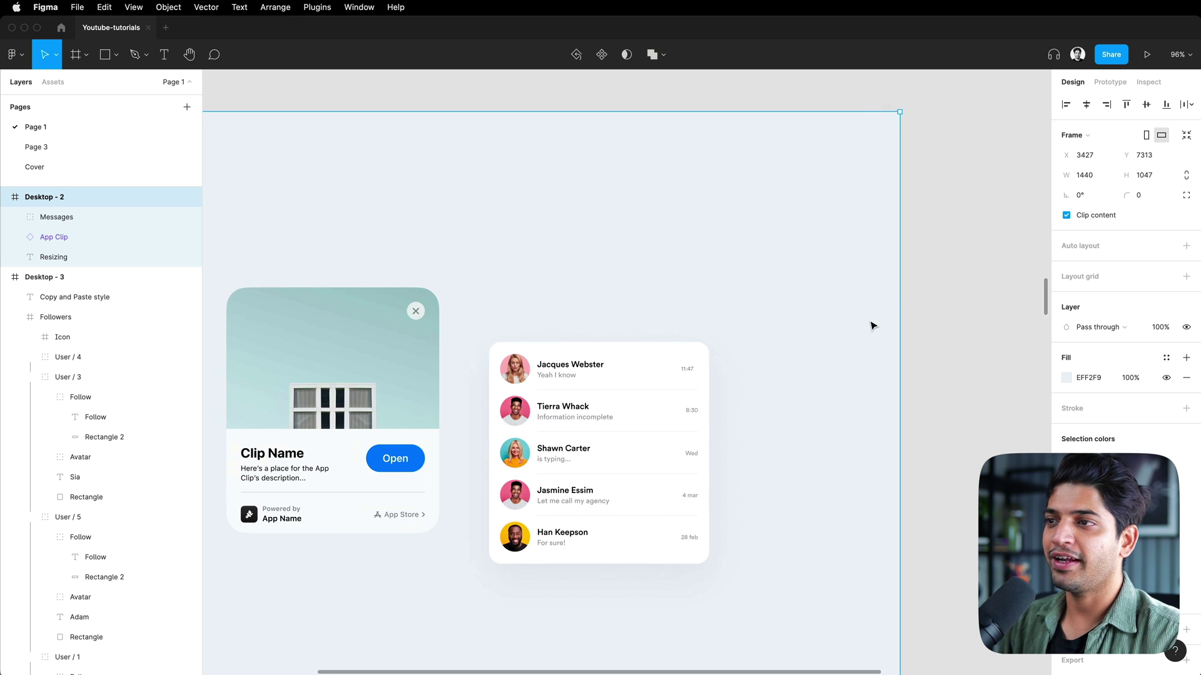
{"action": "scroll", "coordinate": [873, 326], "scroll_direction": "left", "scroll_amount": 5}
{"action": "scroll", "coordinate": [873, 326], "scroll_direction": "up", "scroll_amount": 1}
{"action": "scroll", "coordinate": [873, 326], "scroll_direction": "left", "scroll_amount": 2}
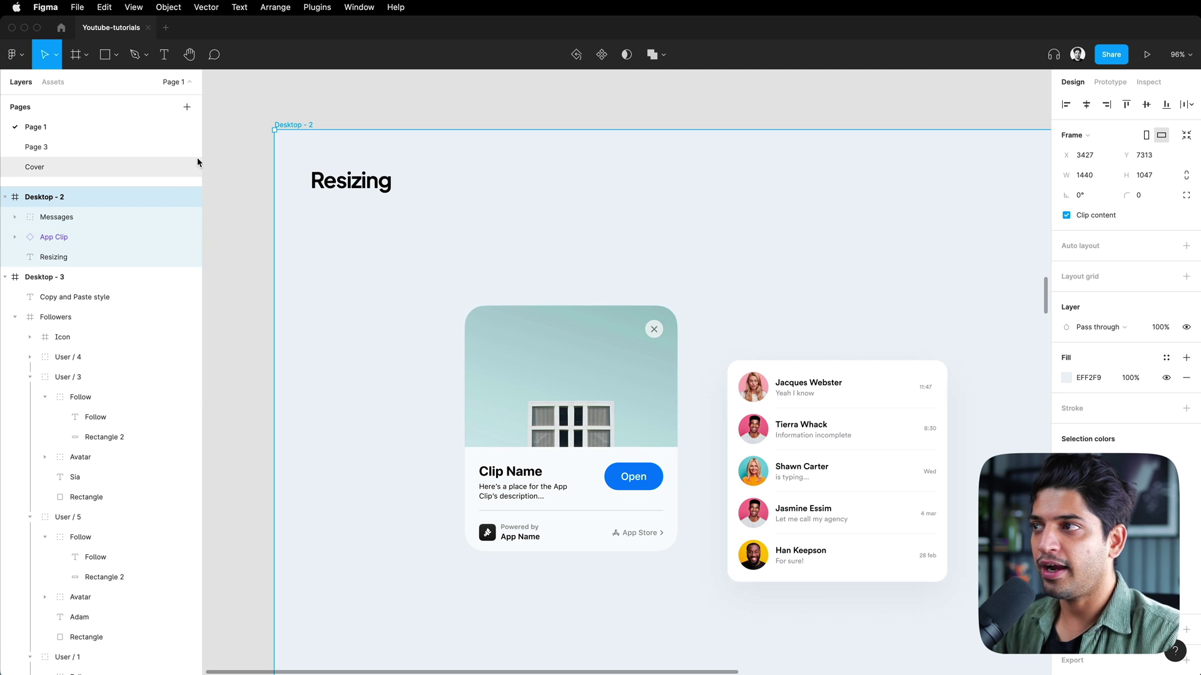
Convert the App Clip into a plain 355×410 editable frame.
{"action": "left_click", "coordinate": [640, 438]}
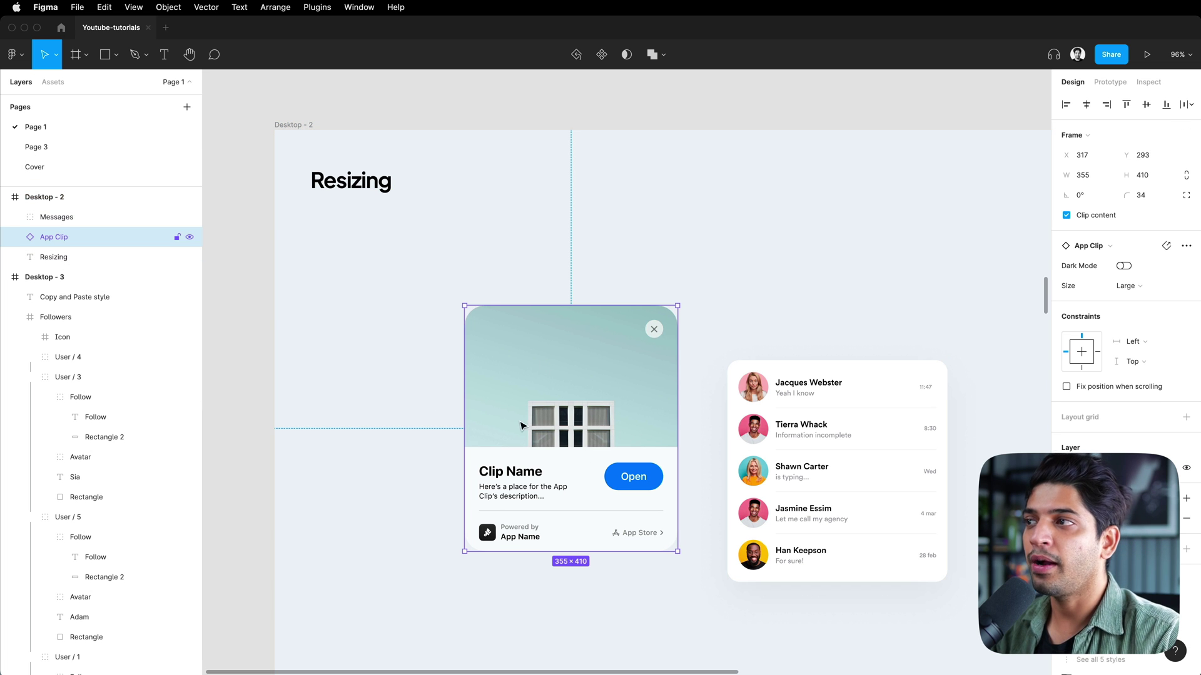
{"action": "right_click", "coordinate": [580, 363]}
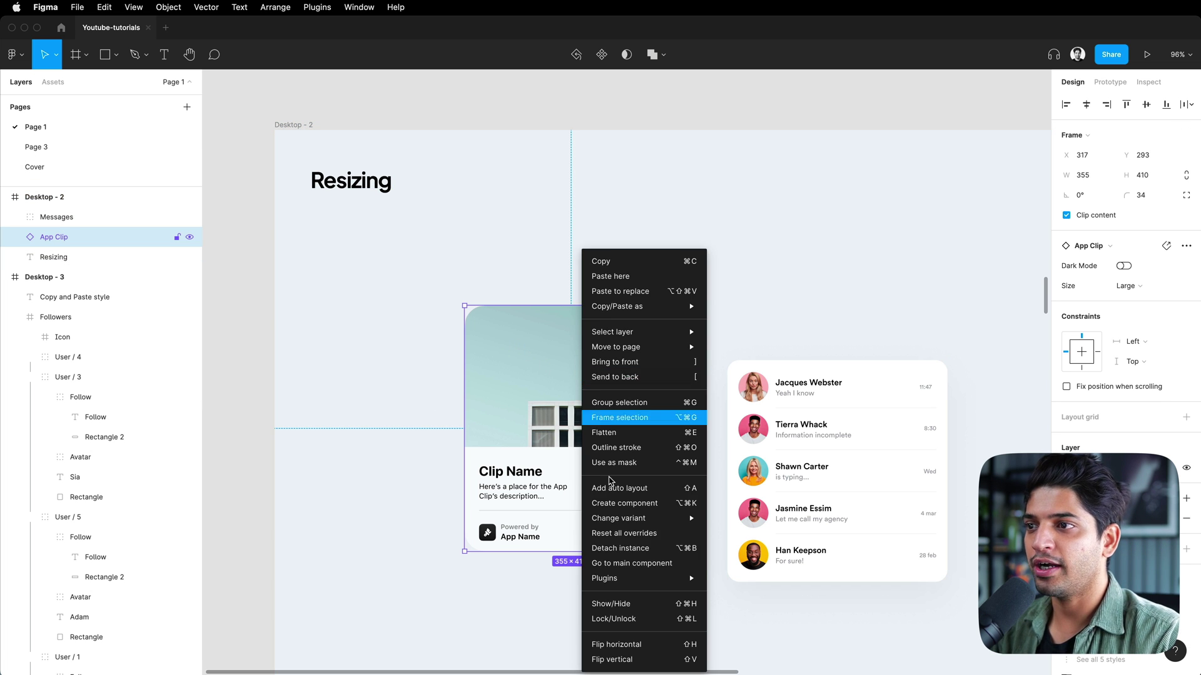
{"action": "left_click", "coordinate": [640, 549]}
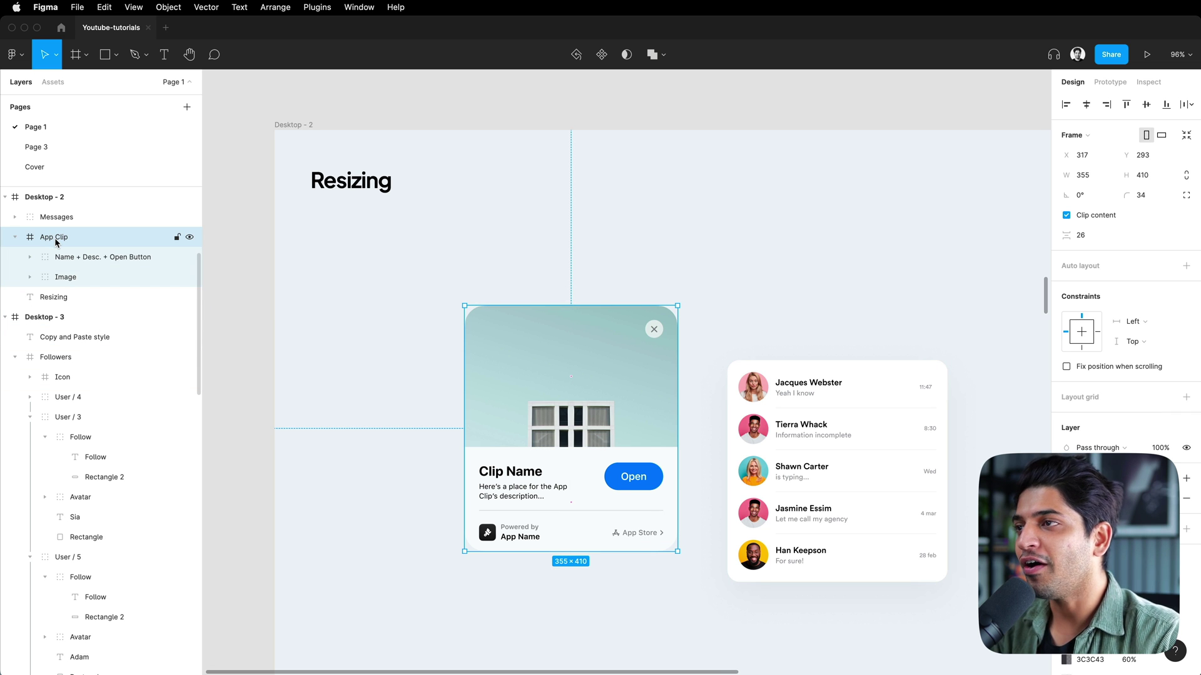
Deselect, zoom out, and select the whole Desktop - 2 frame.
{"action": "left_click", "coordinate": [243, 283]}
{"action": "scroll", "coordinate": [286, 391], "scroll_direction": "left", "scroll_amount": 1}
{"action": "scroll", "coordinate": [287, 391], "scroll_direction": "up", "scroll_amount": 1}
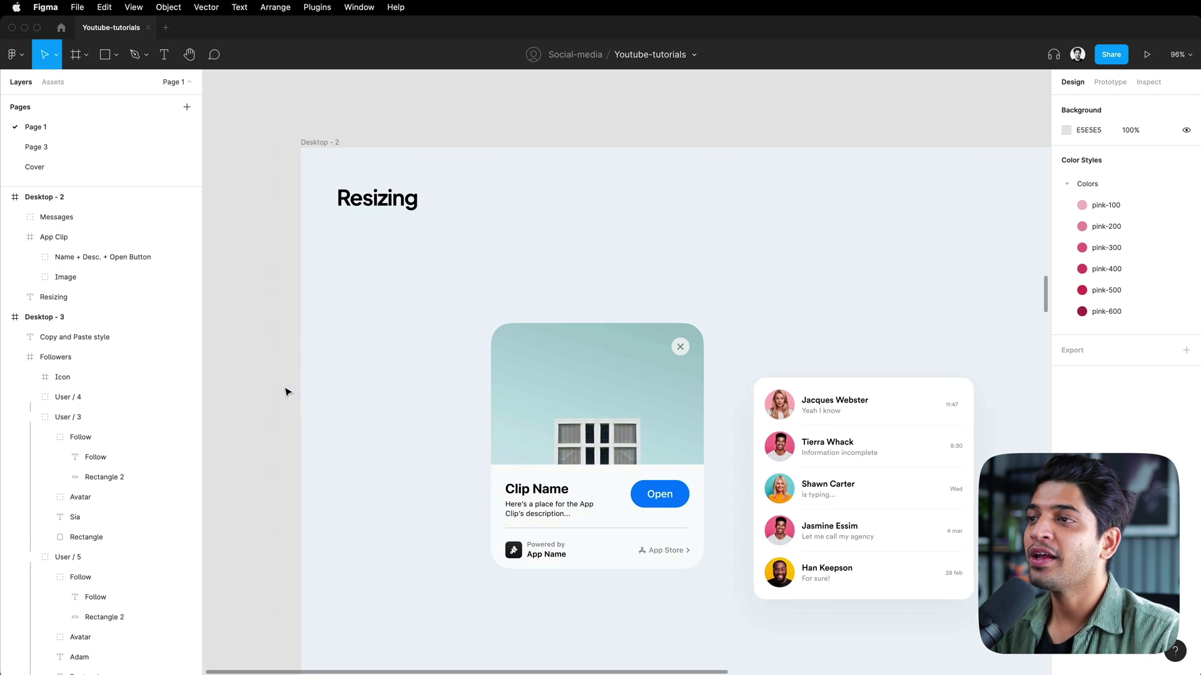
{"action": "left_click", "coordinate": [249, 222], "text": "alt"}
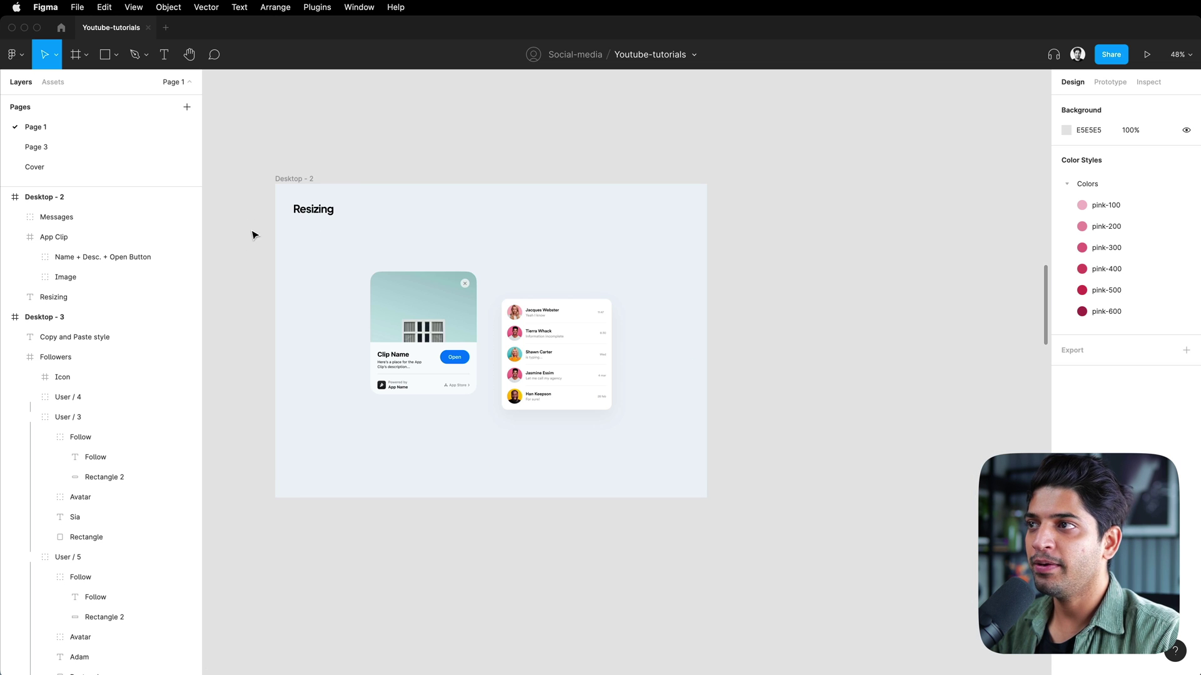
{"action": "left_click", "coordinate": [300, 181]}
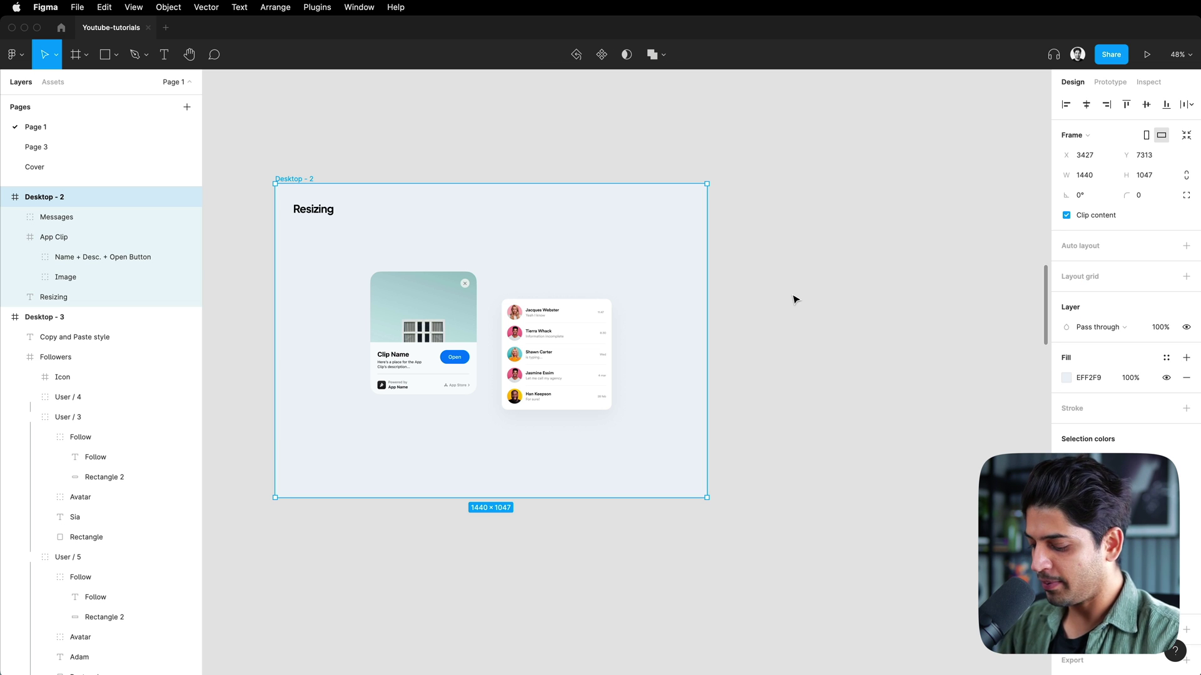
Narrow the Desktop - 2 frame from its right edge to 1351 wide.
{"action": "scroll", "coordinate": [637, 378], "scroll_direction": "up", "scroll_amount": 5}
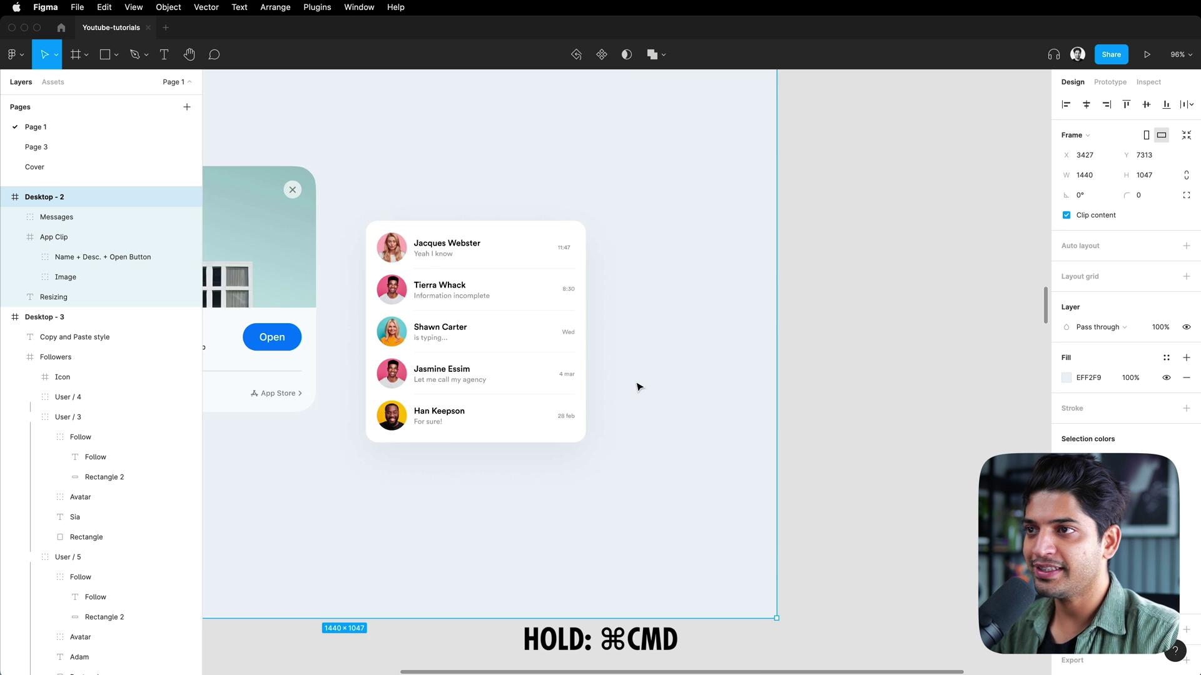
{"action": "scroll", "coordinate": [637, 387], "scroll_direction": "up", "scroll_amount": 3}
{"action": "left_click_drag", "start_coordinate": [774, 349], "coordinate": [729, 360]}
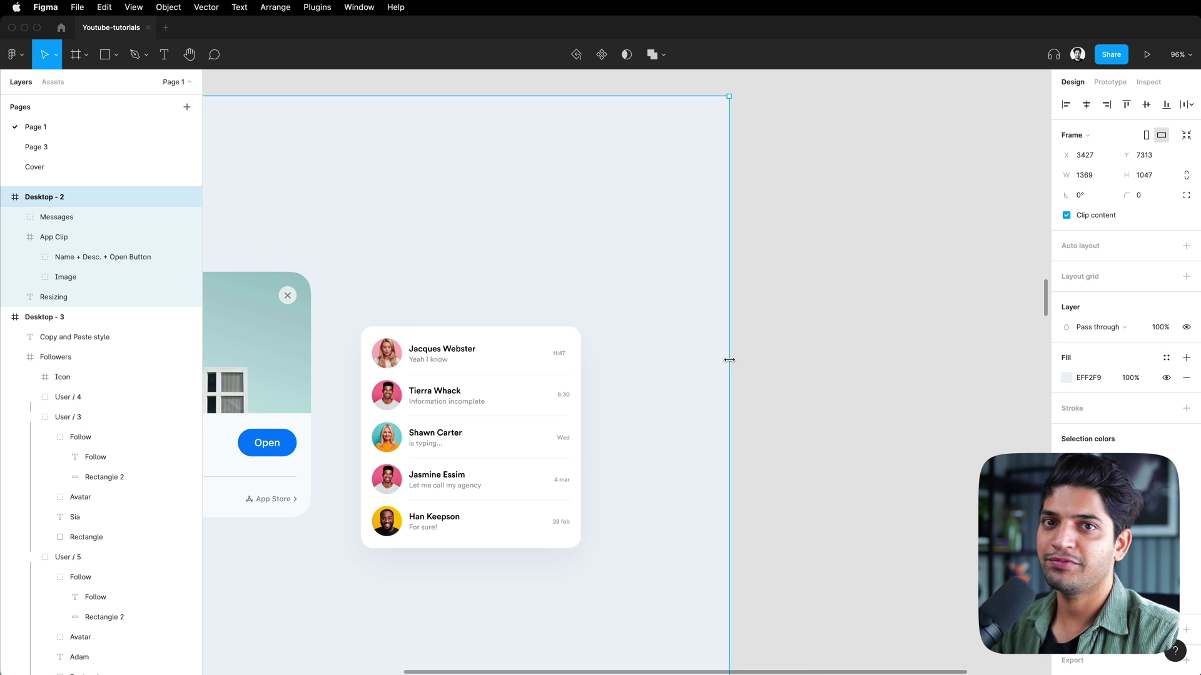
{"action": "left_click_drag", "start_coordinate": [729, 368], "coordinate": [718, 373]}
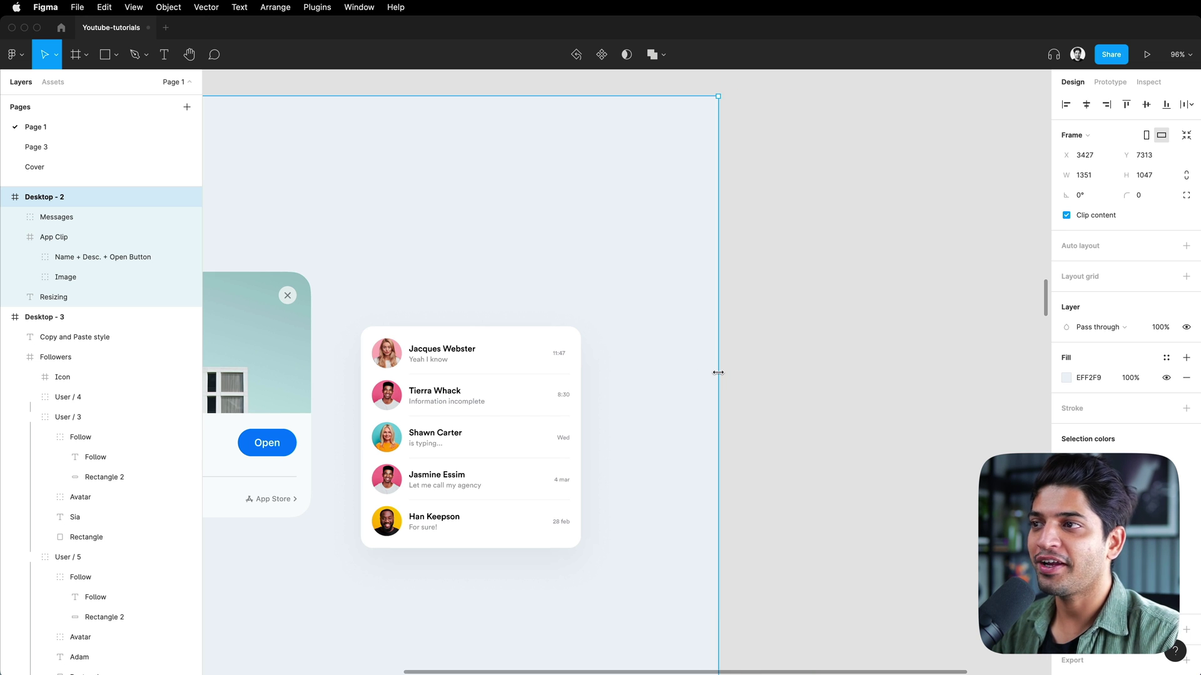
Resize the frame around its centre to 1633×1143 and zoom back in.
{"action": "scroll", "coordinate": [717, 370], "scroll_direction": "down", "scroll_amount": 5}
{"action": "scroll", "coordinate": [716, 497], "scroll_direction": "left", "scroll_amount": 3}
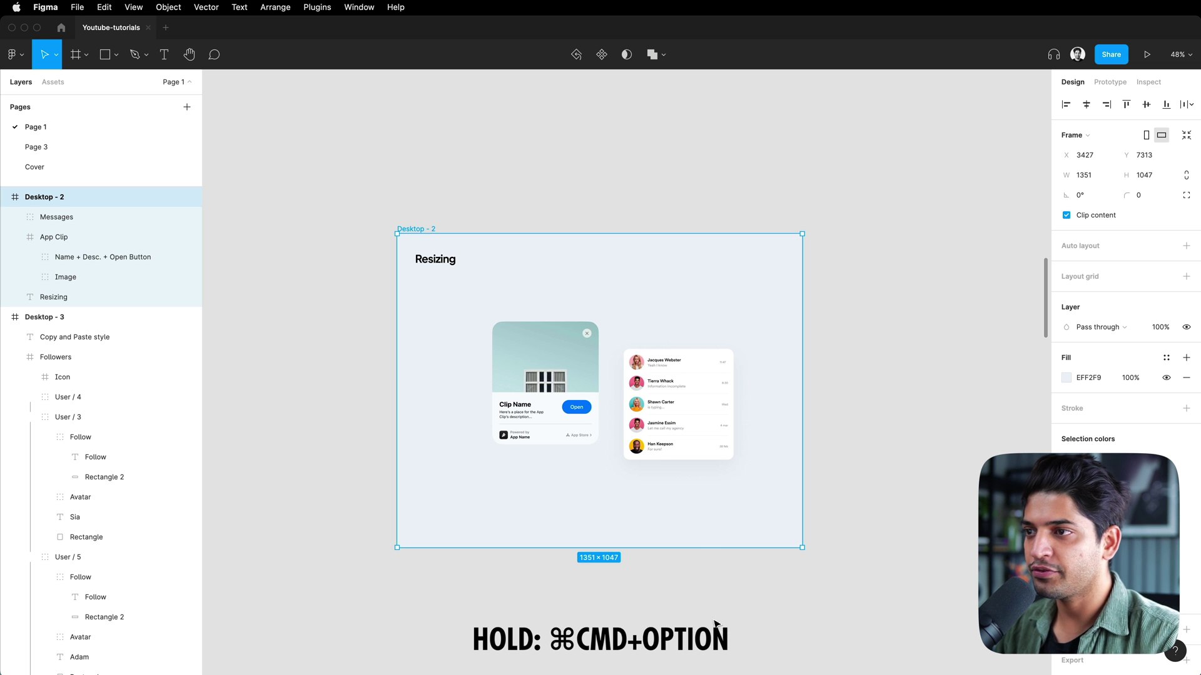
{"action": "left_click_drag", "start_coordinate": [683, 548], "coordinate": [658, 490]}
{"action": "left_click_drag", "start_coordinate": [801, 490], "coordinate": [844, 562]}
{"action": "key", "text": "super+equal"}
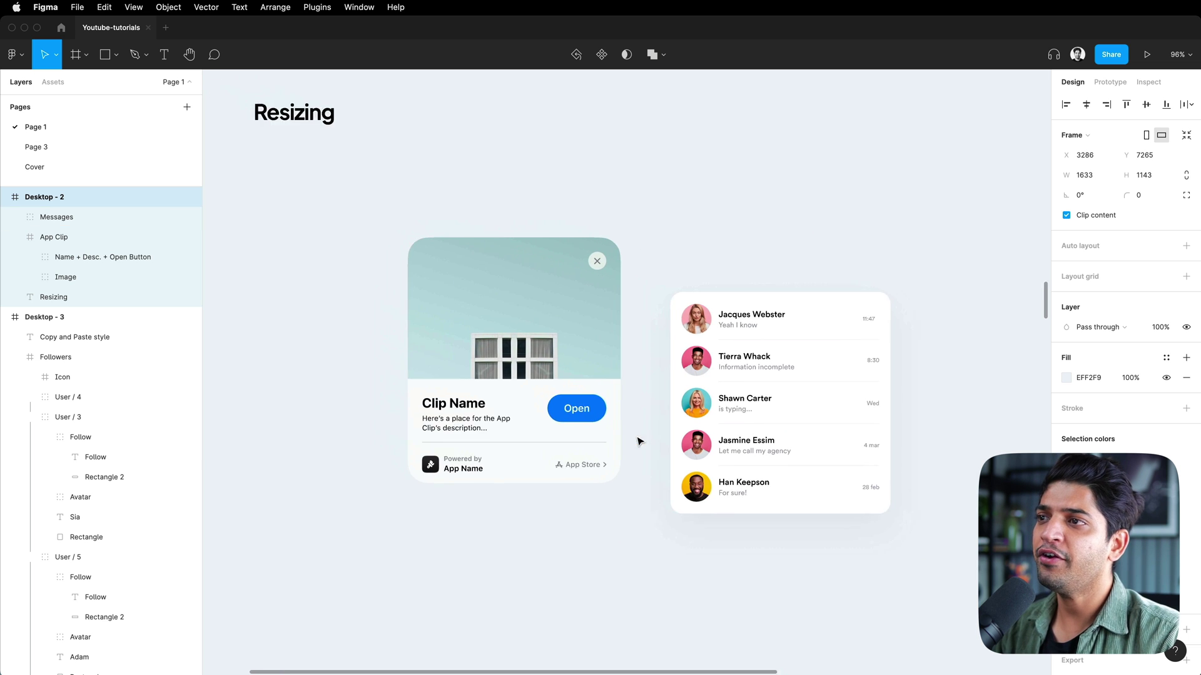
{"action": "scroll", "coordinate": [638, 442], "scroll_direction": "left", "scroll_amount": 3}
{"action": "scroll", "coordinate": [637, 442], "scroll_direction": "up", "scroll_amount": 2}
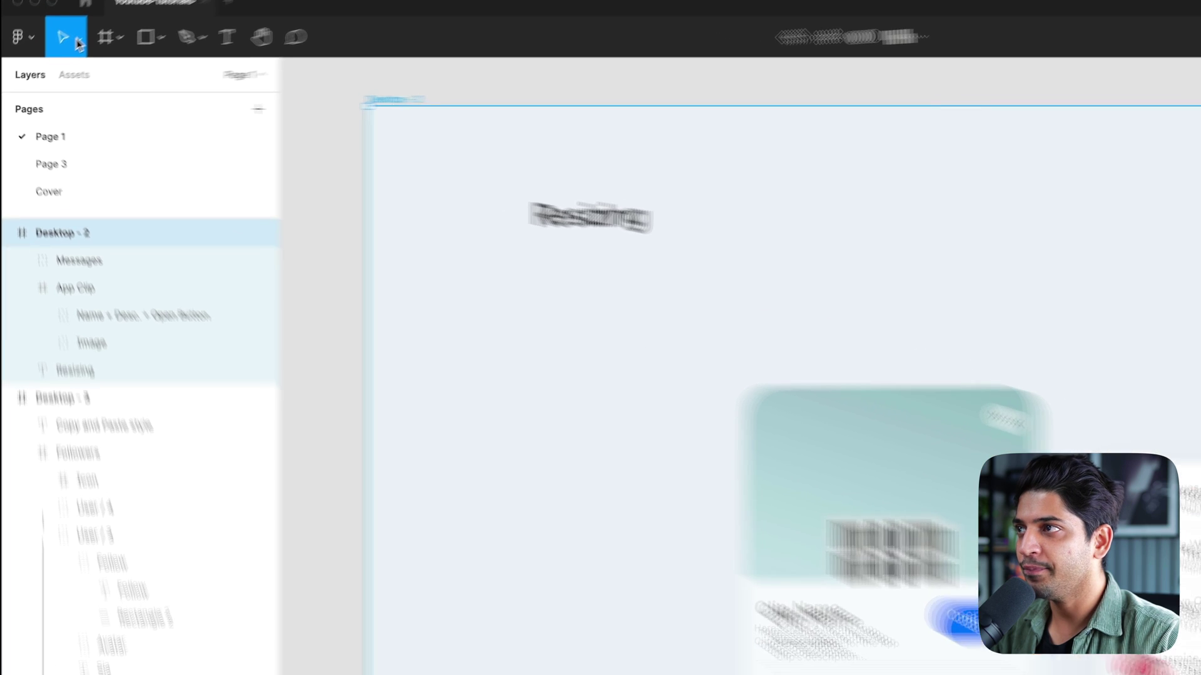
Switch to the Scale tool (K) and select the App Clip card.
{"action": "left_click", "coordinate": [79, 42]}
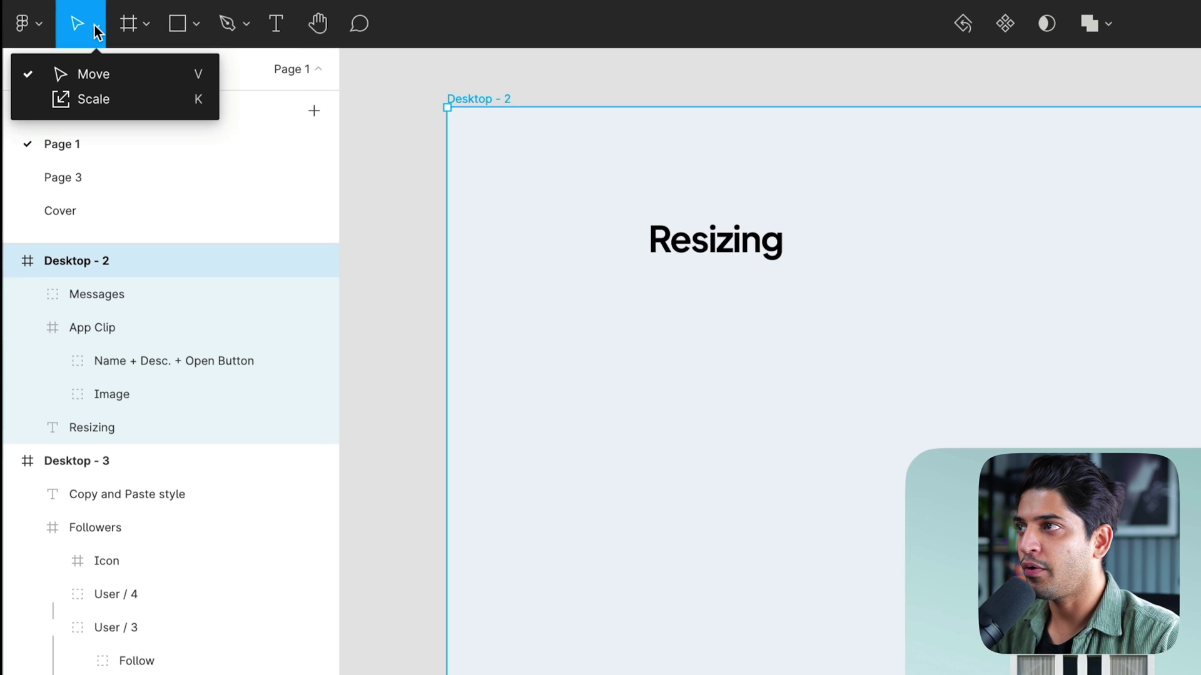
{"action": "left_click", "coordinate": [87, 99]}
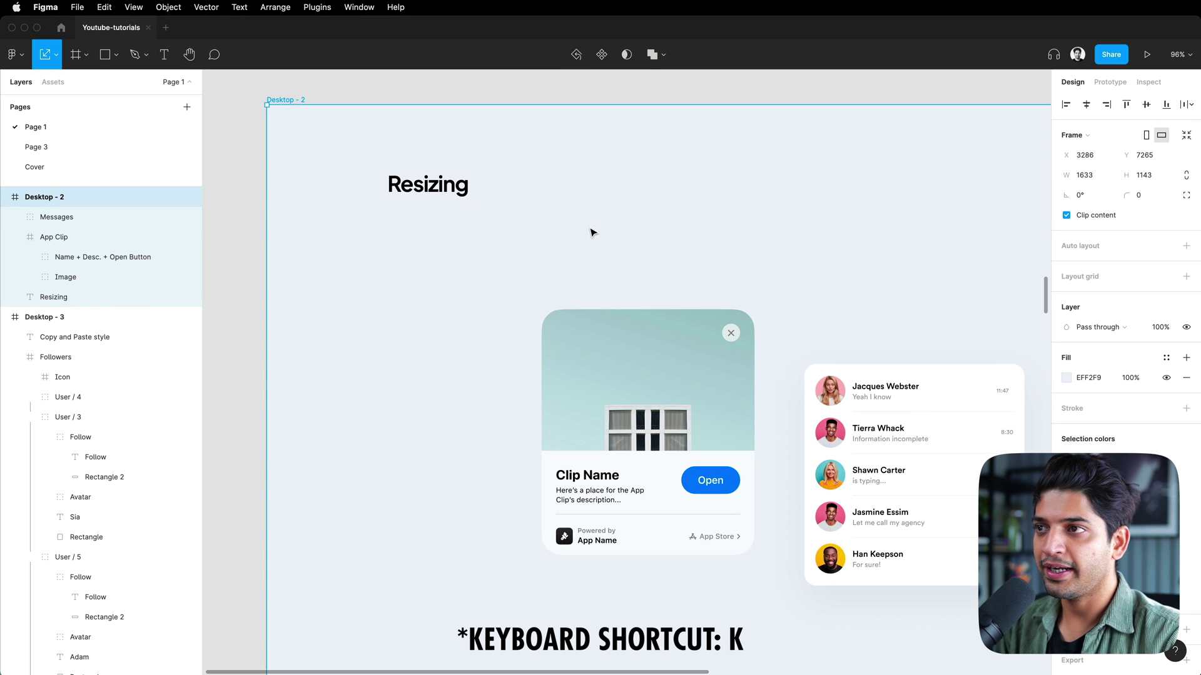
{"action": "left_click", "coordinate": [710, 373]}
{"action": "left_click", "coordinate": [710, 373]}
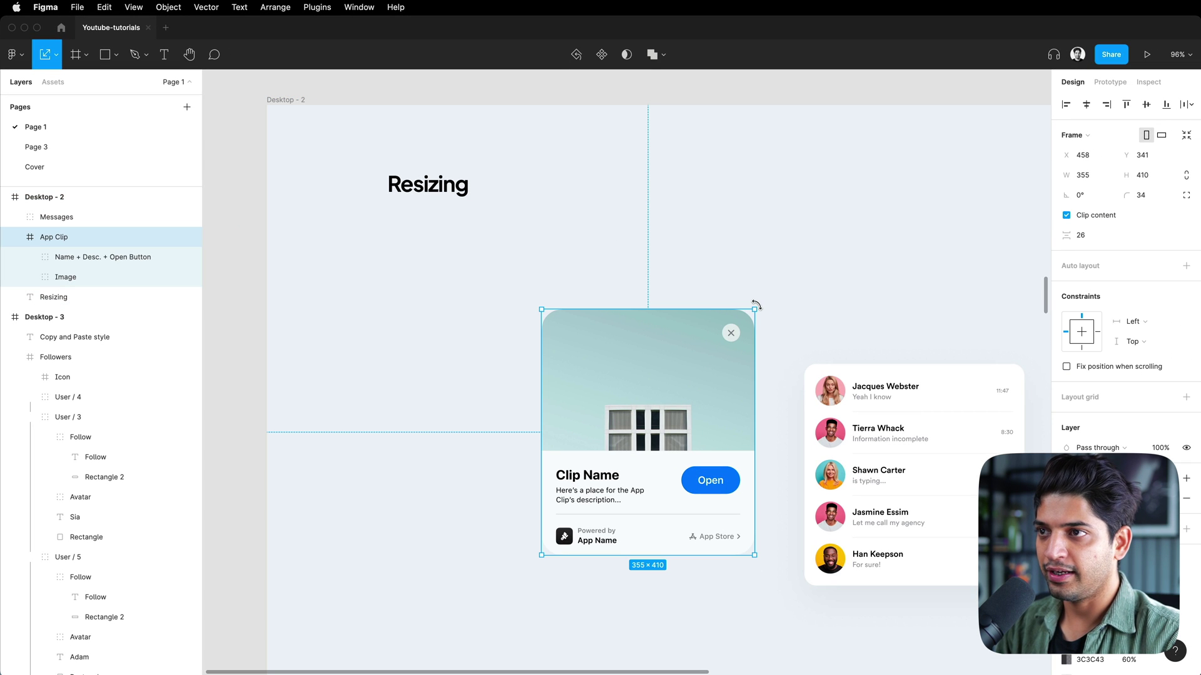
{"action": "triple_click", "coordinate": [755, 308]}
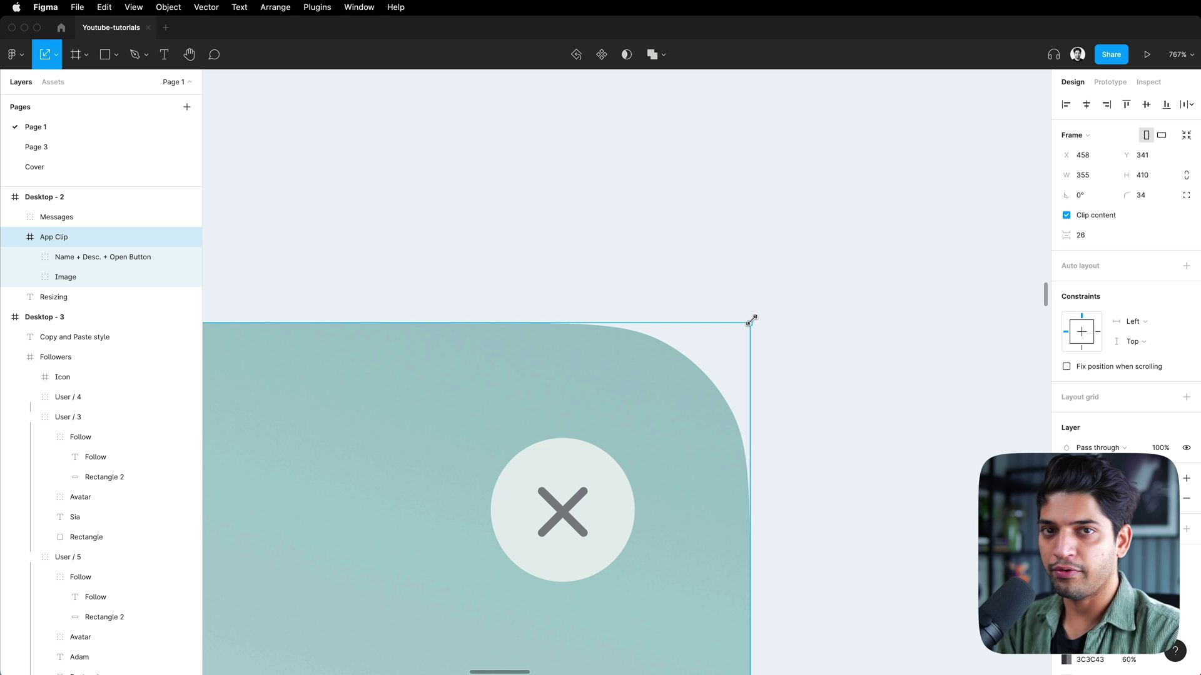
{"action": "left_click", "coordinate": [751, 321], "text": "alt"}
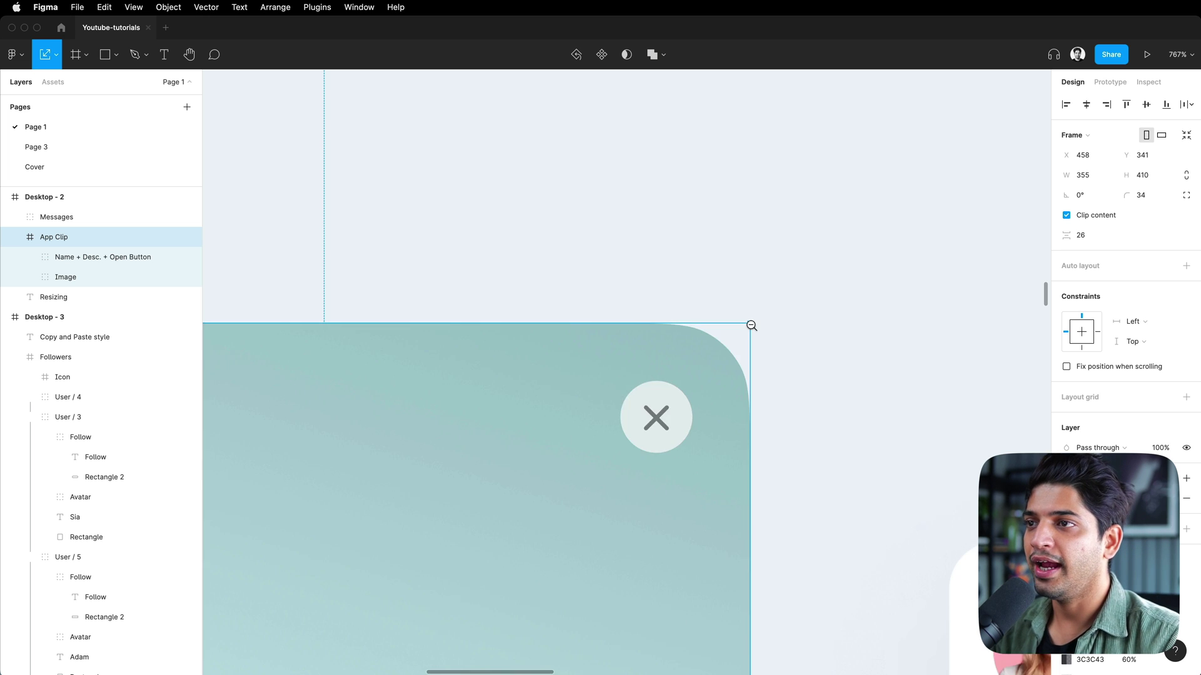
{"action": "left_click", "coordinate": [750, 323], "text": "alt"}
{"action": "left_click", "coordinate": [750, 324]}
{"action": "left_click", "coordinate": [750, 323], "text": "alt"}
{"action": "left_click", "coordinate": [750, 323], "text": "alt"}
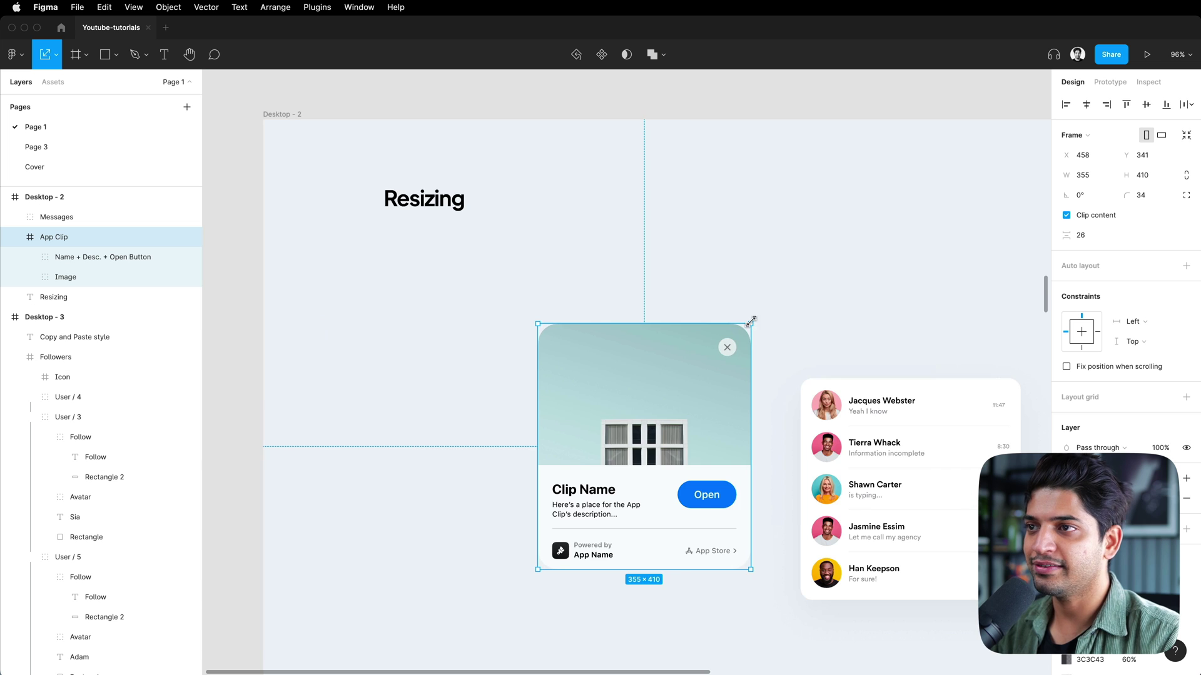
Scale the App Clip card proportionally to 380×438.87, then deselect it.
{"action": "left_click_drag", "start_coordinate": [750, 323], "coordinate": [774, 301]}
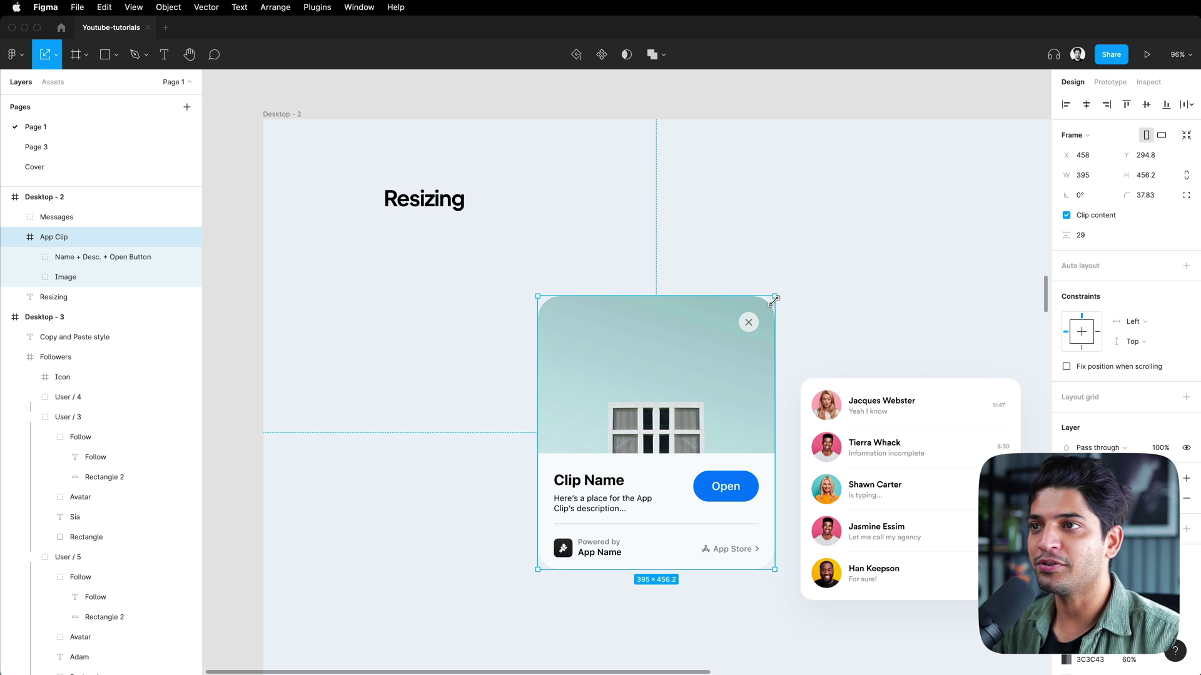
{"action": "mouse_move", "coordinate": [774, 297]}
{"action": "left_mouse_down"}
{"action": "mouse_move", "coordinate": [795, 274]}
{"action": "mouse_move", "coordinate": [766, 301]}
{"action": "left_mouse_up"}
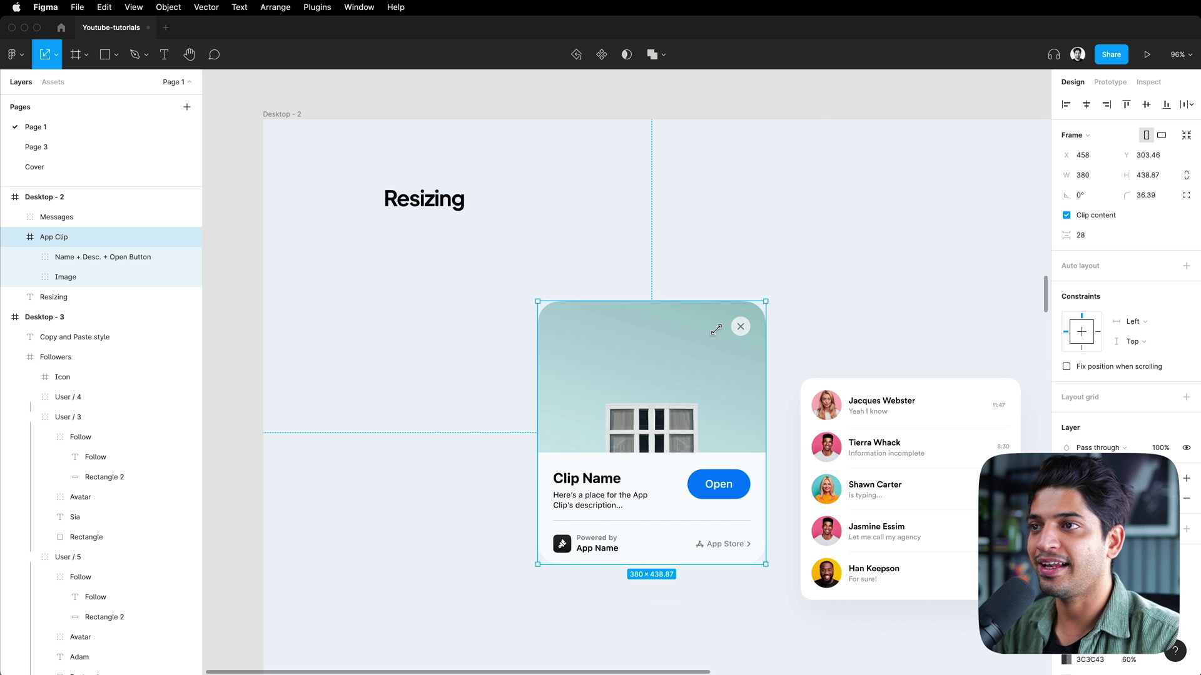
{"action": "scroll", "coordinate": [1125, 312], "scroll_direction": "down", "scroll_amount": 5}
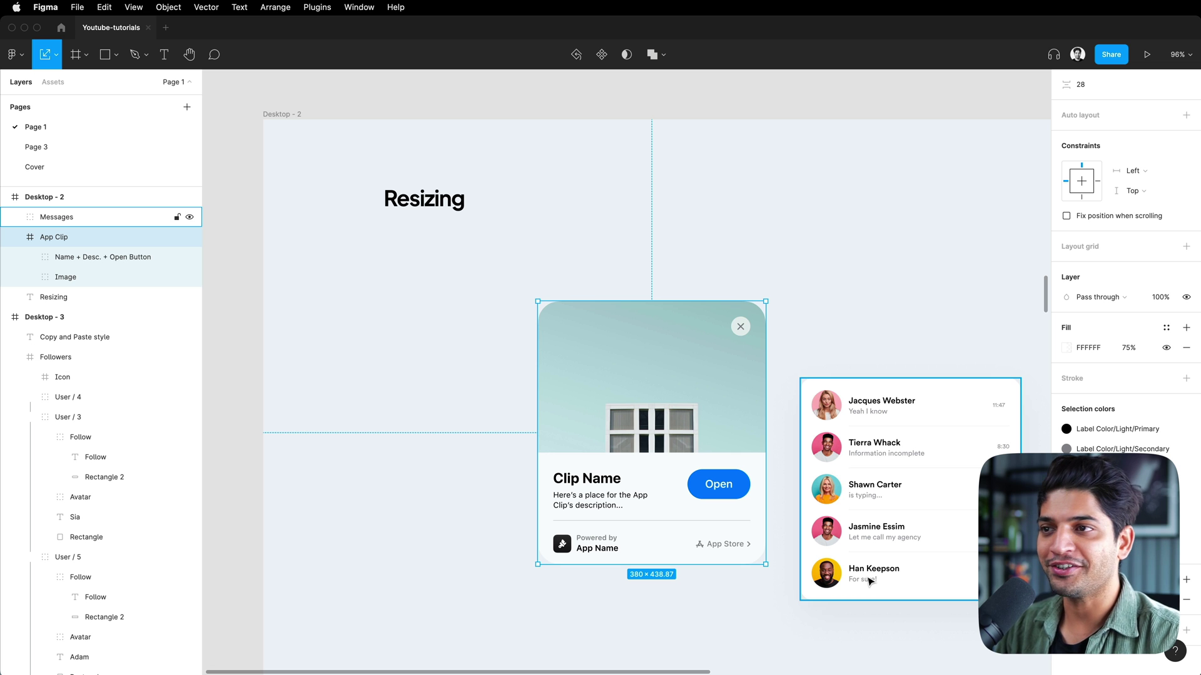
{"action": "left_click", "coordinate": [758, 630]}
{"action": "scroll", "coordinate": [757, 629], "scroll_direction": "down", "scroll_amount": 1}
{"action": "scroll", "coordinate": [756, 629], "scroll_direction": "down", "scroll_amount": 1}
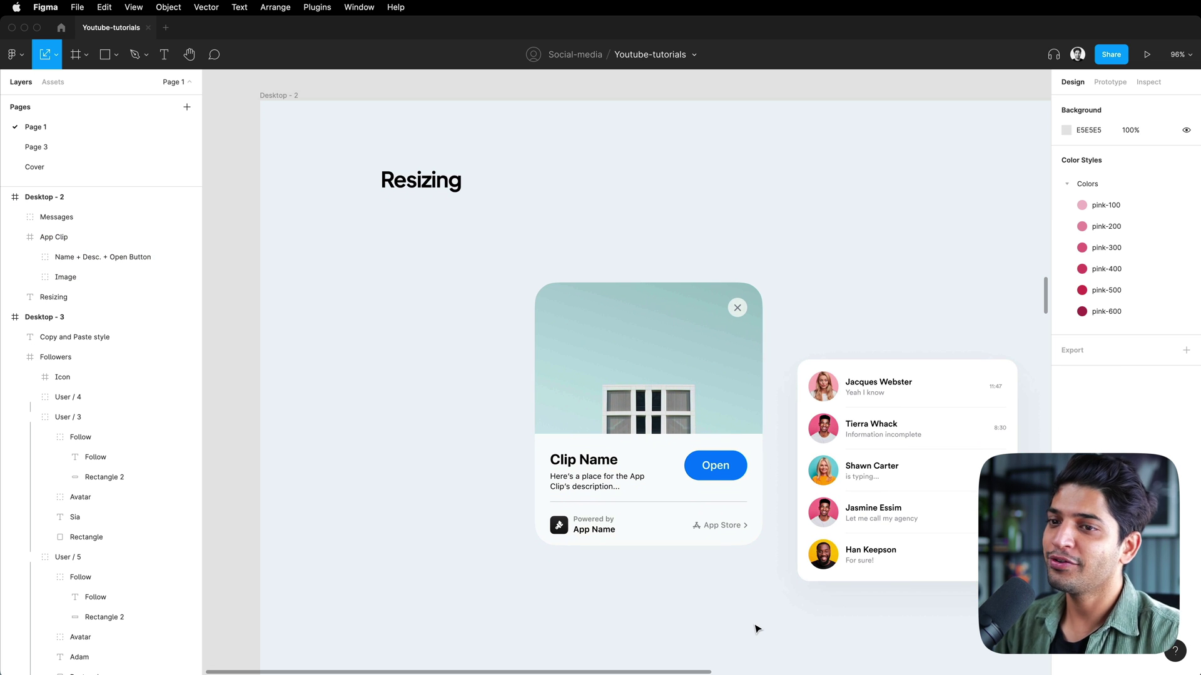
Select the Devon, Flynn, Eliseo and Robert avatars, try Align top, then undo it.
{"action": "scroll", "coordinate": [736, 652], "scroll_direction": "down", "scroll_amount": 15}
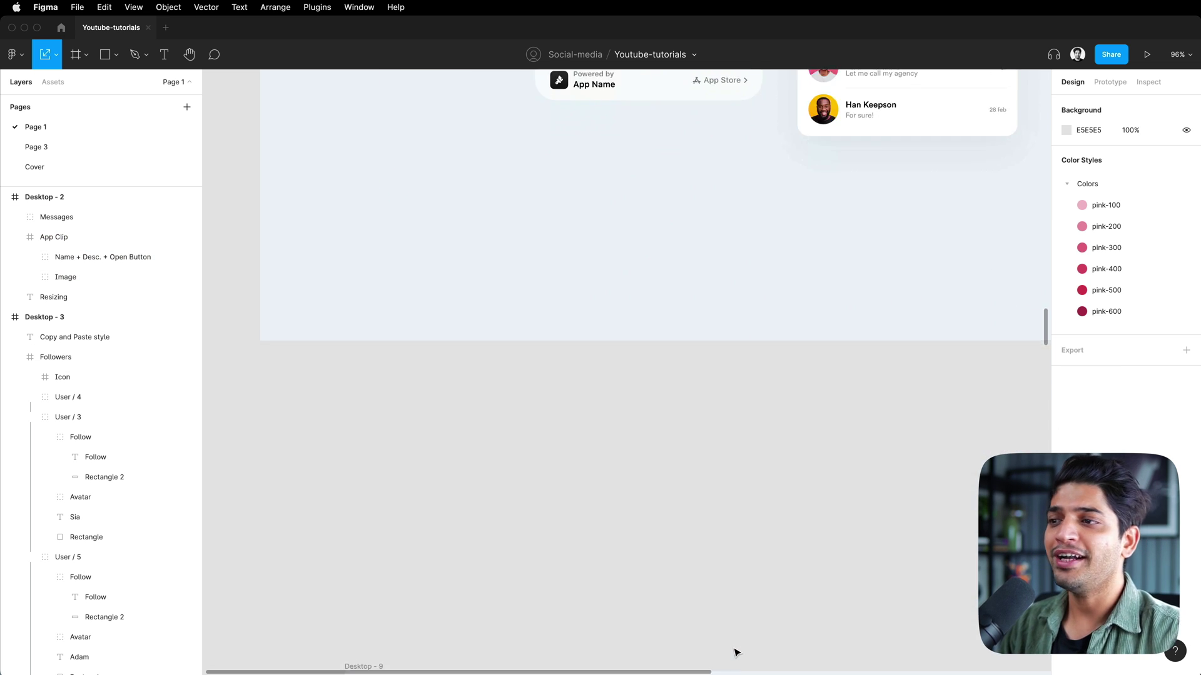
{"action": "scroll", "coordinate": [736, 651], "scroll_direction": "down", "scroll_amount": 5}
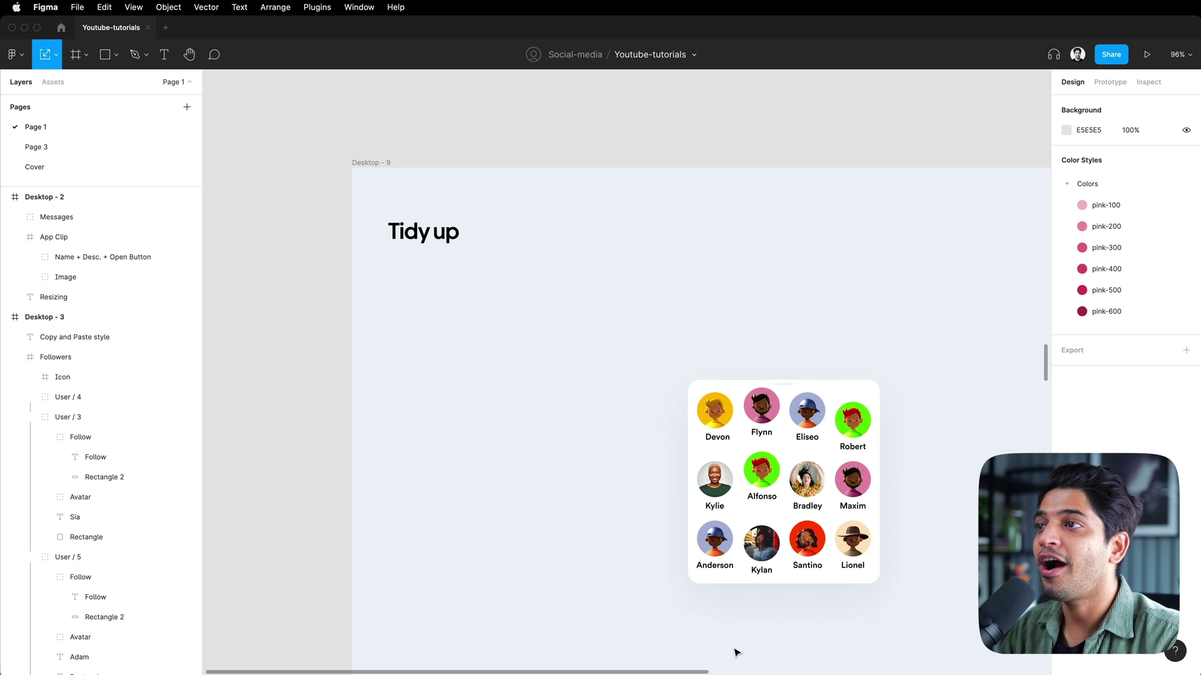
{"action": "scroll", "coordinate": [736, 652], "scroll_direction": "right", "scroll_amount": 4}
{"action": "scroll", "coordinate": [735, 652], "scroll_direction": "down", "scroll_amount": 1}
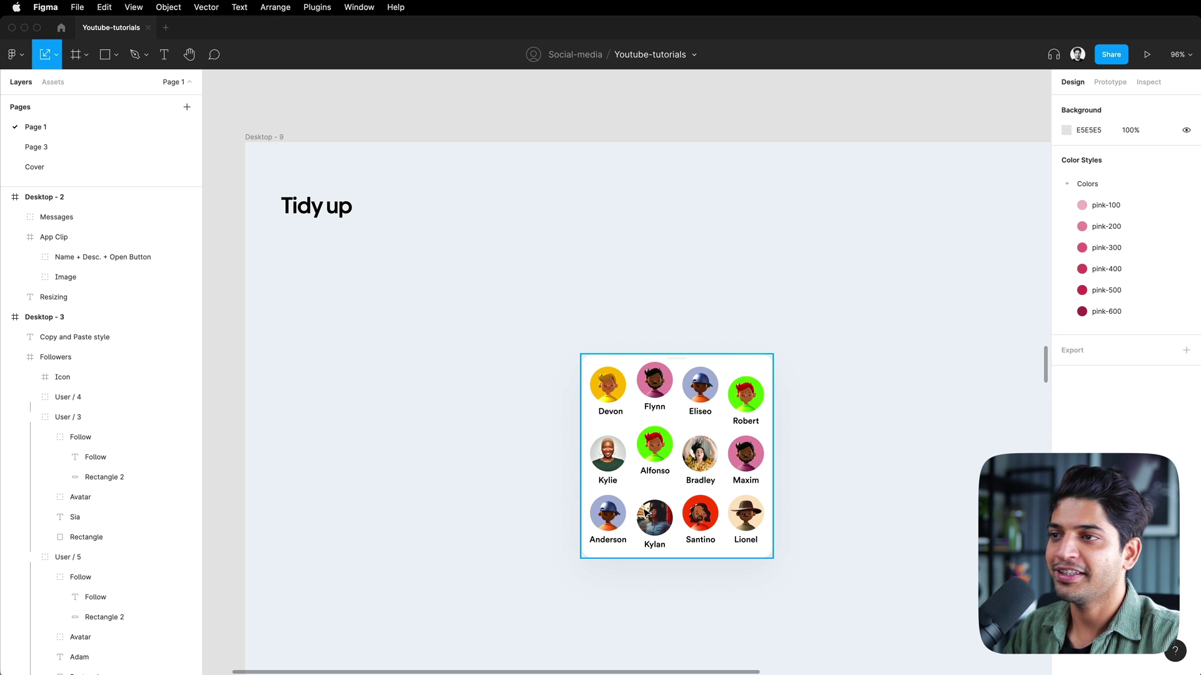
{"action": "scroll", "coordinate": [586, 504], "scroll_direction": "left", "scroll_amount": 1}
{"action": "scroll", "coordinate": [675, 499], "scroll_direction": "up", "scroll_amount": 5}
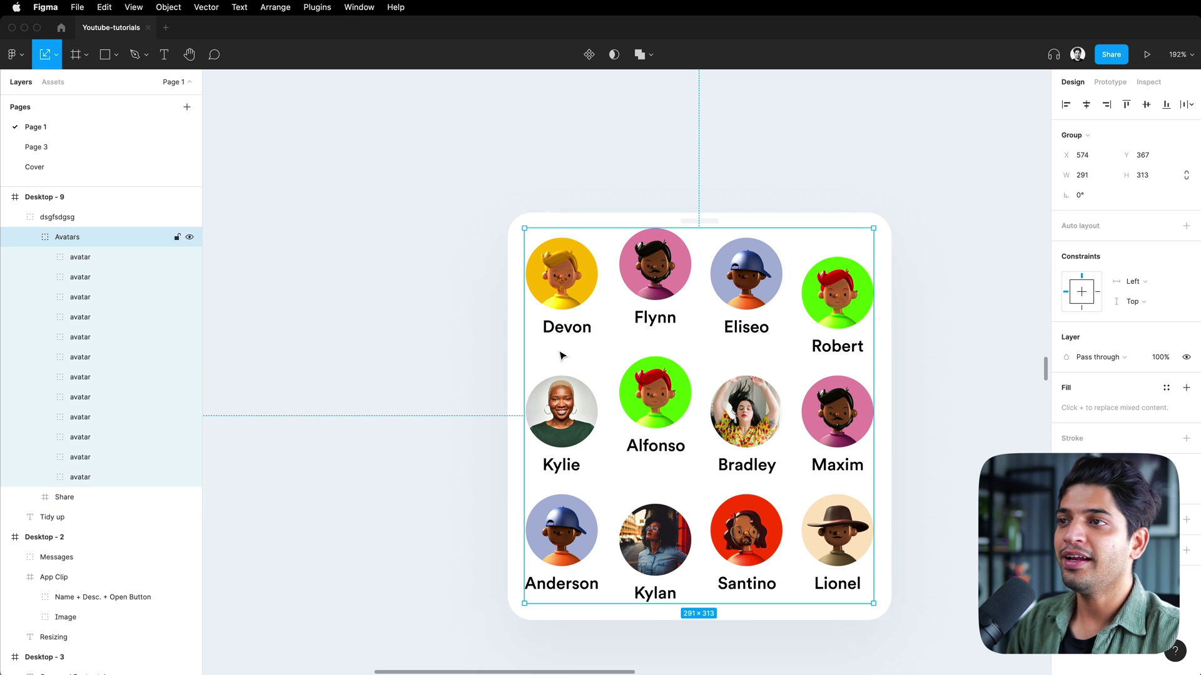
{"action": "left_click", "coordinate": [561, 274]}
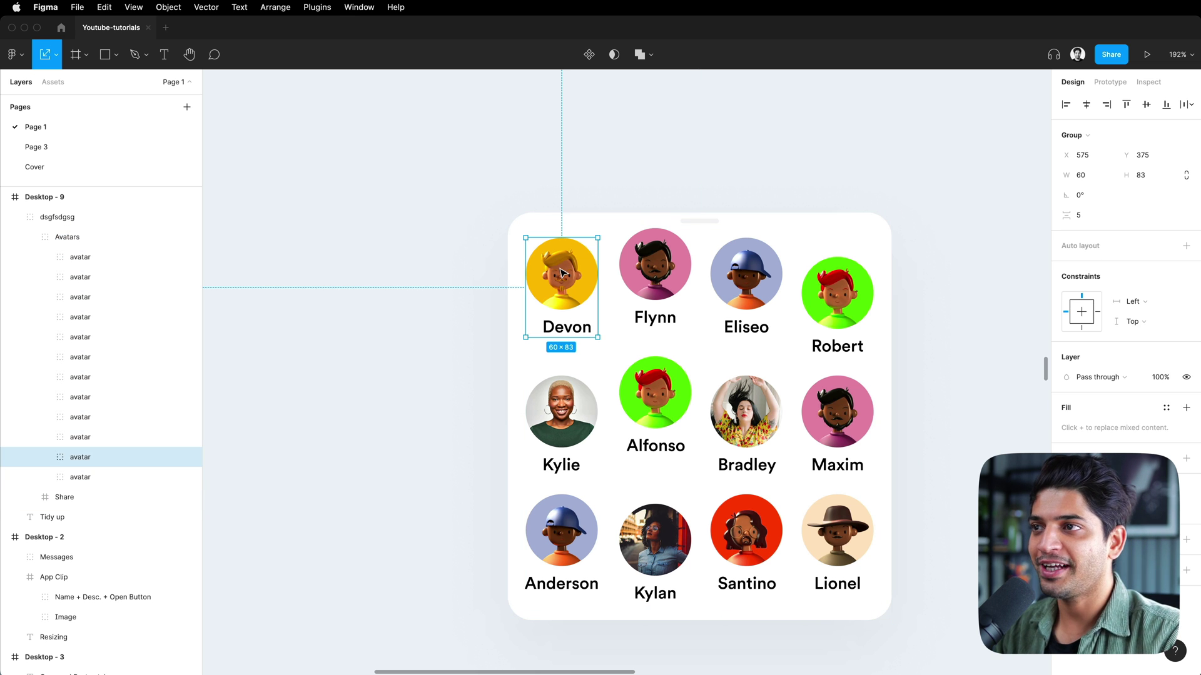
{"action": "left_click", "coordinate": [650, 288], "text": "shift"}
{"action": "left_click", "coordinate": [778, 287], "text": "shift"}
{"action": "left_click", "coordinate": [835, 289], "text": "shift"}
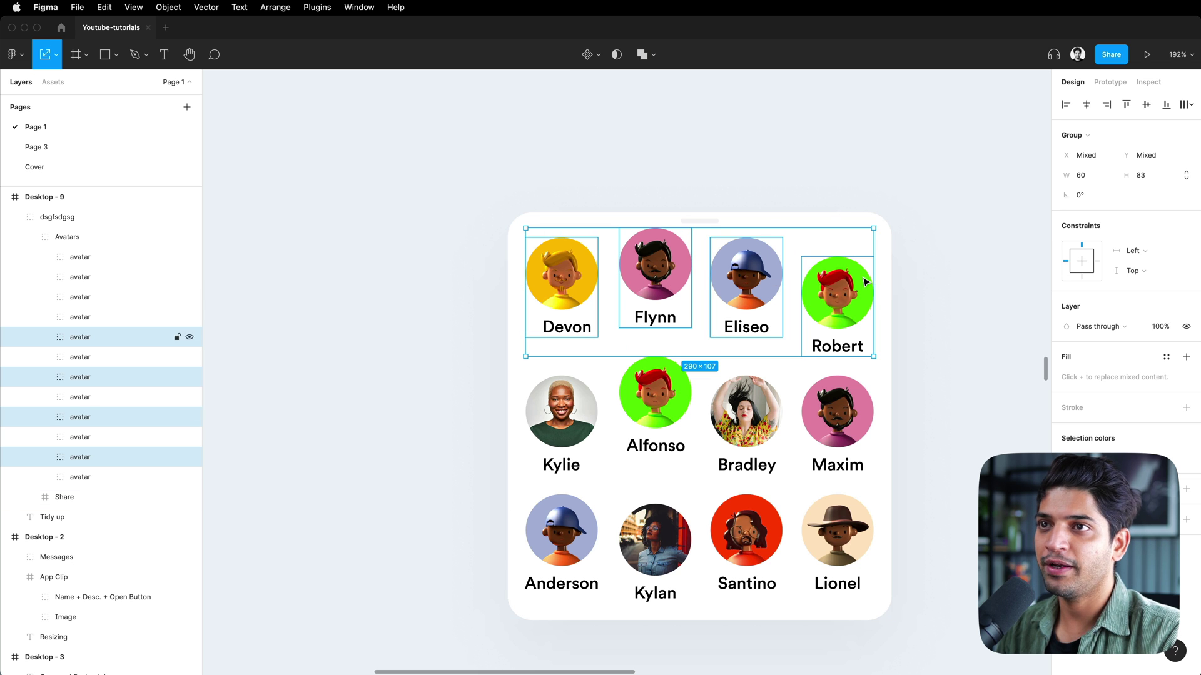
{"action": "left_click", "coordinate": [1127, 105]}
{"action": "key", "text": "ctrl+z"}
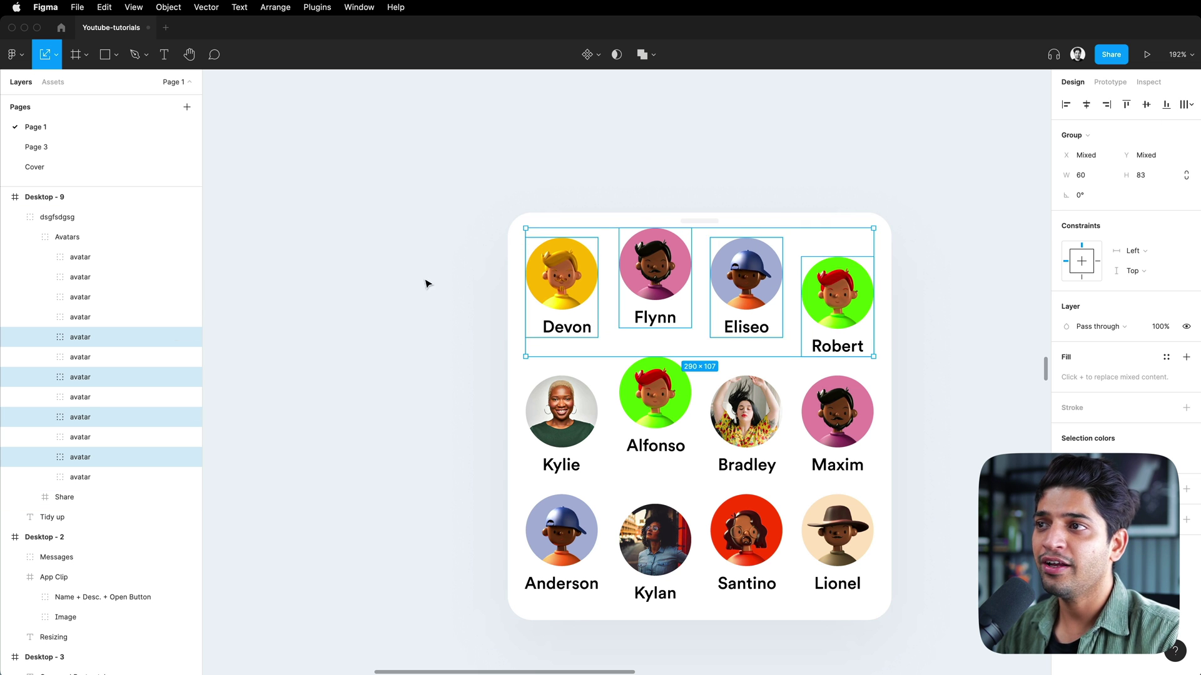
Select all twelve avatar layers inside the Avatars group.
{"action": "left_click", "coordinate": [538, 279]}
{"action": "double_click", "coordinate": [538, 279]}
{"action": "double_click", "coordinate": [538, 279]}
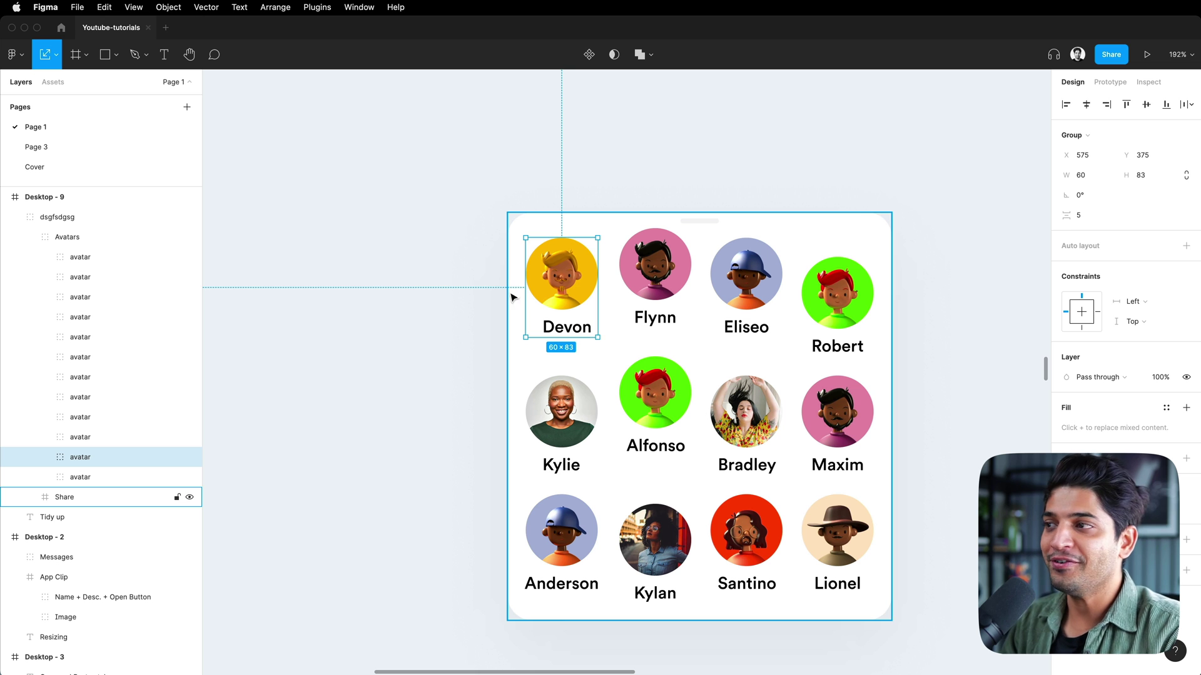
{"action": "left_click", "coordinate": [69, 242]}
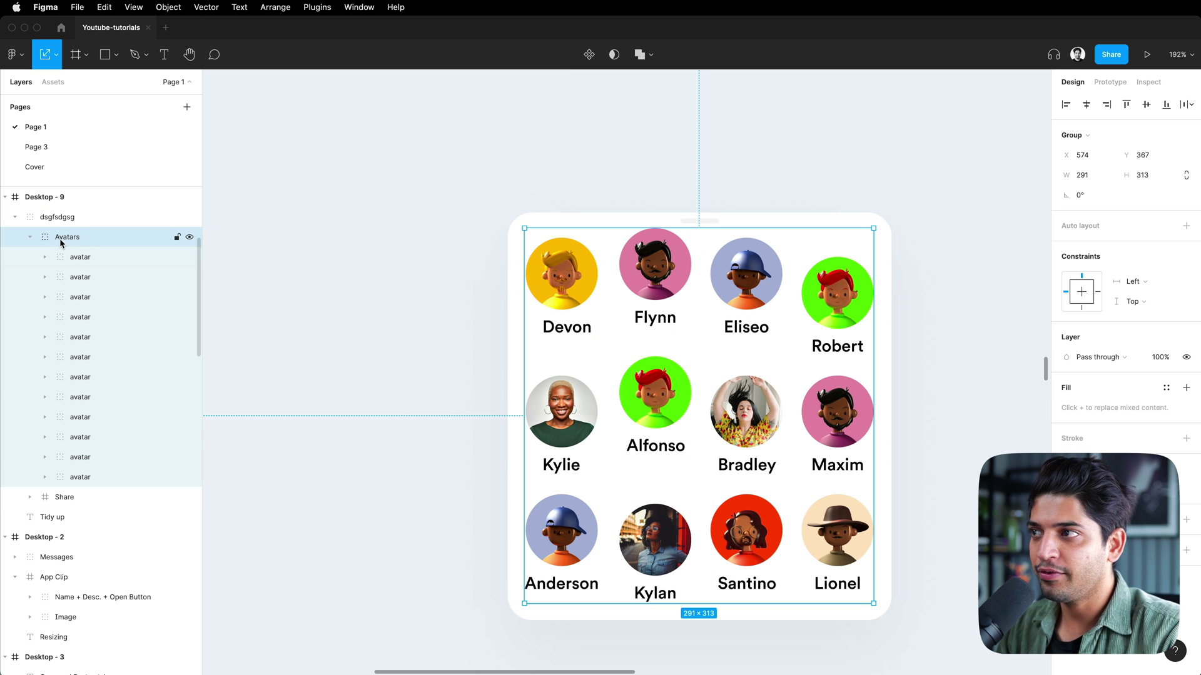
{"action": "left_click", "coordinate": [78, 257]}
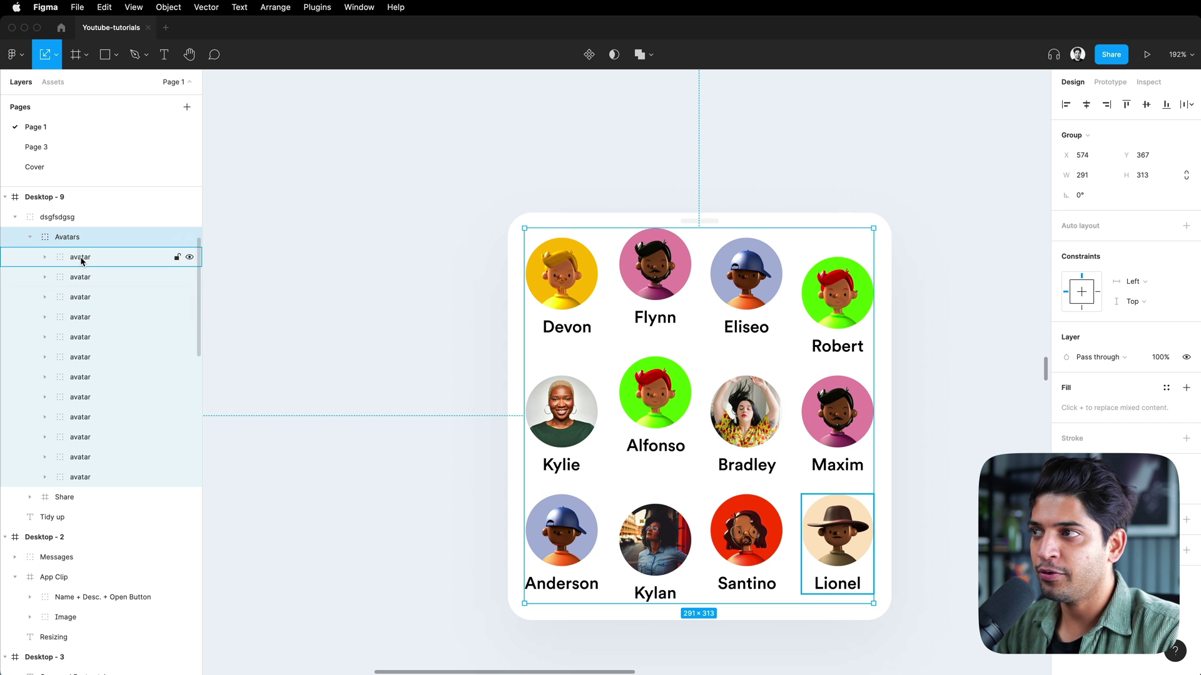
{"action": "left_click", "coordinate": [118, 480], "text": "shift"}
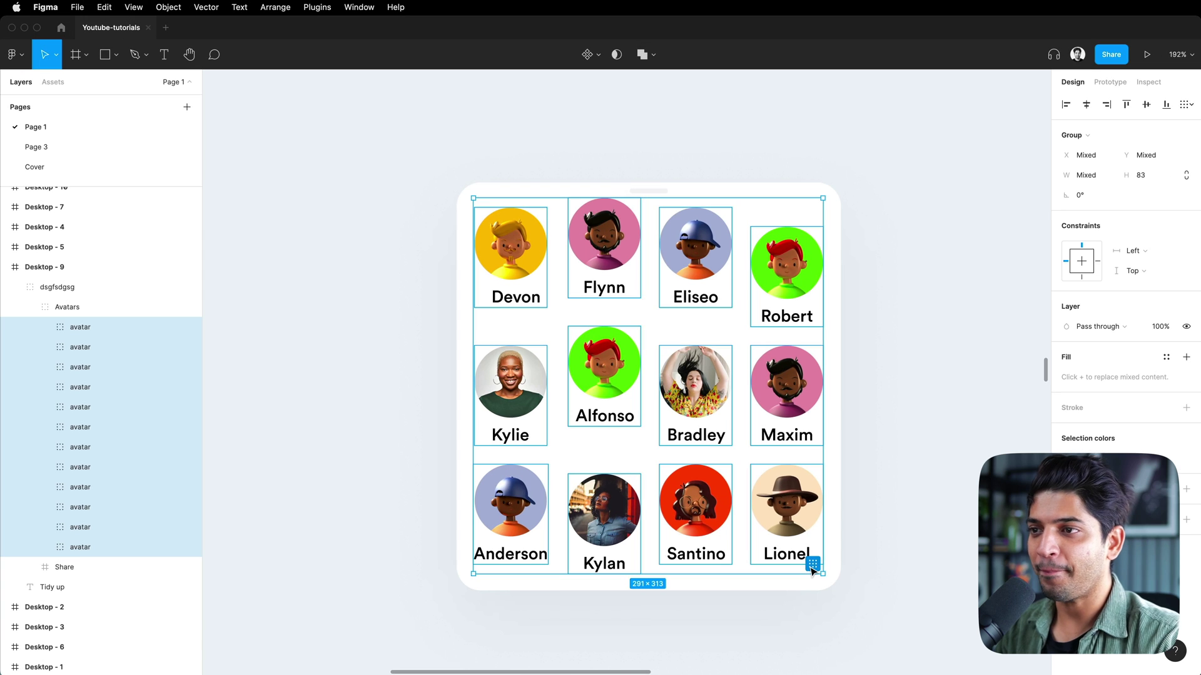
Adjust the avatar grid's gaps and set the vertical row spacing to 16.
{"action": "left_click", "coordinate": [811, 565]}
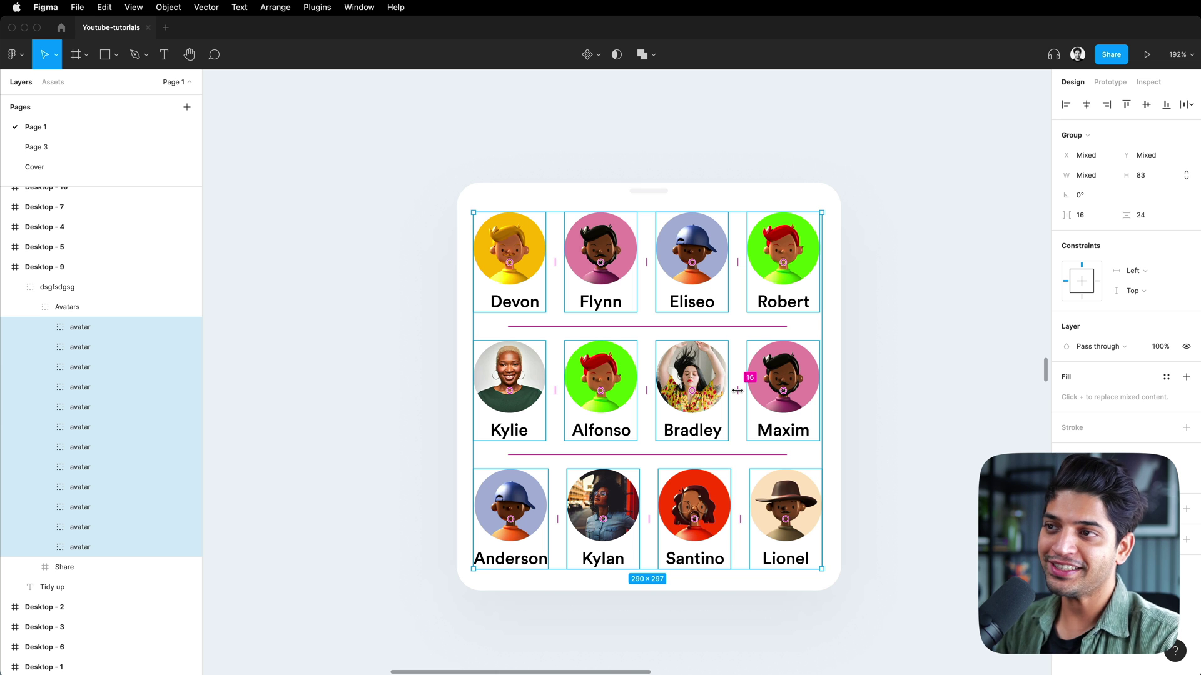
{"action": "mouse_move", "coordinate": [737, 391]}
{"action": "left_mouse_down"}
{"action": "mouse_move", "coordinate": [726, 393]}
{"action": "mouse_move", "coordinate": [738, 393]}
{"action": "left_mouse_up"}
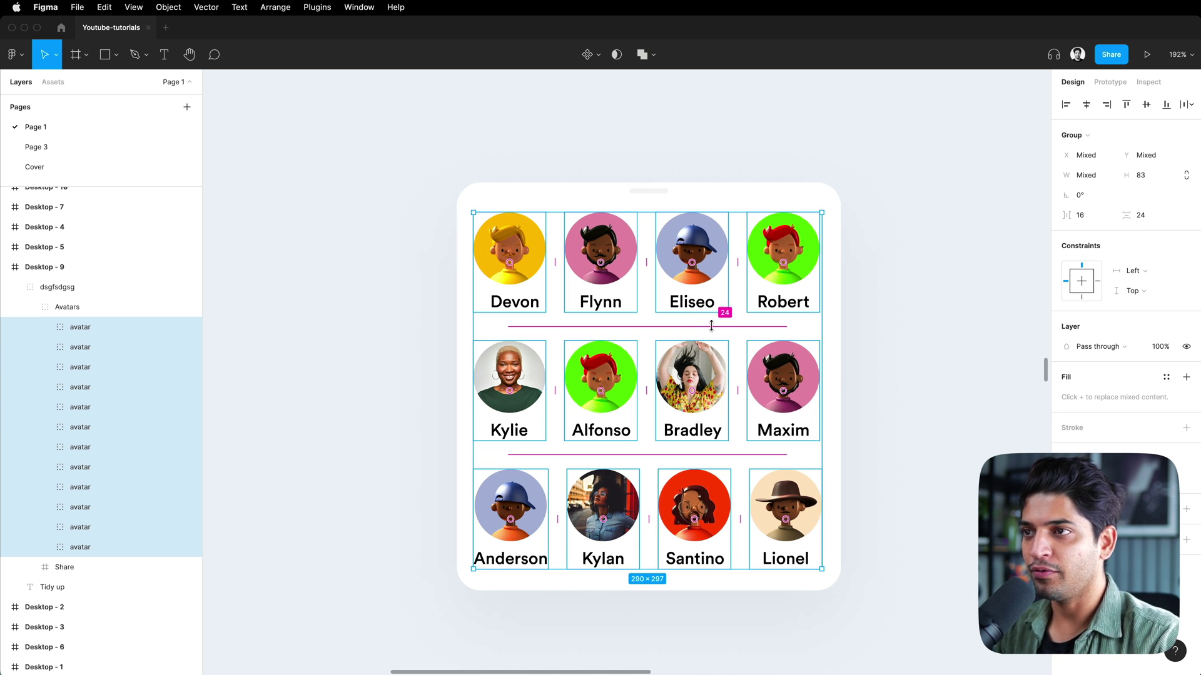
{"action": "mouse_move", "coordinate": [710, 315]}
{"action": "left_mouse_down"}
{"action": "mouse_move", "coordinate": [710, 343]}
{"action": "mouse_move", "coordinate": [710, 318]}
{"action": "left_mouse_up"}
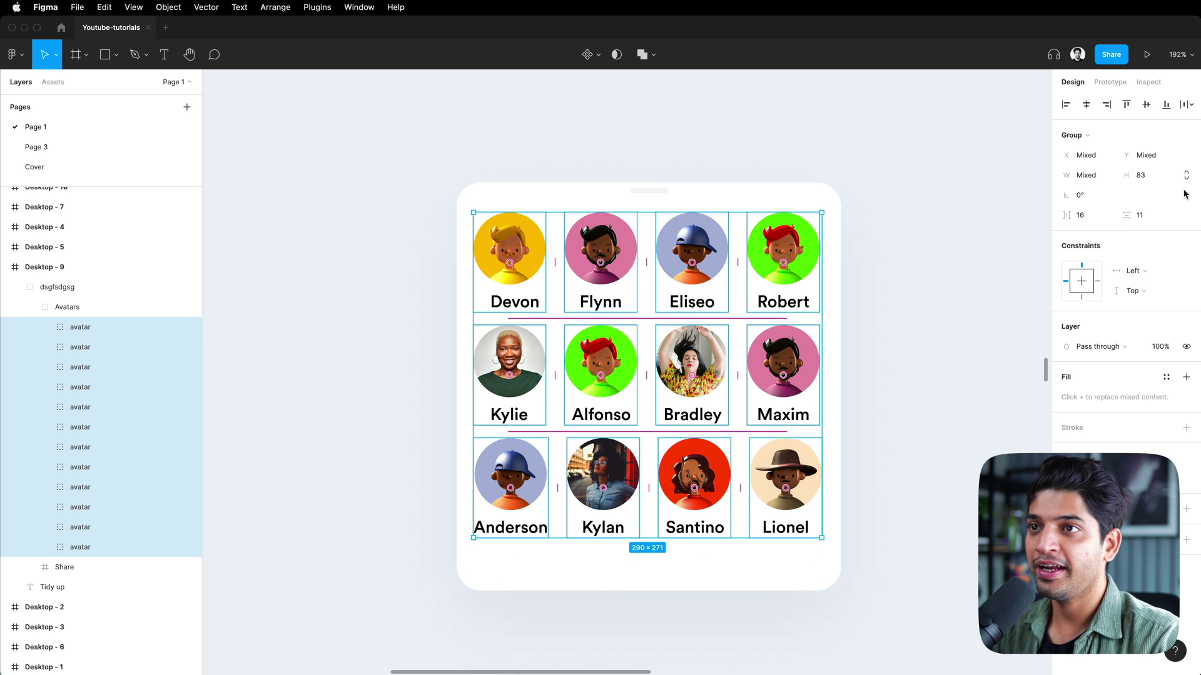
{"action": "left_click", "coordinate": [1081, 215]}
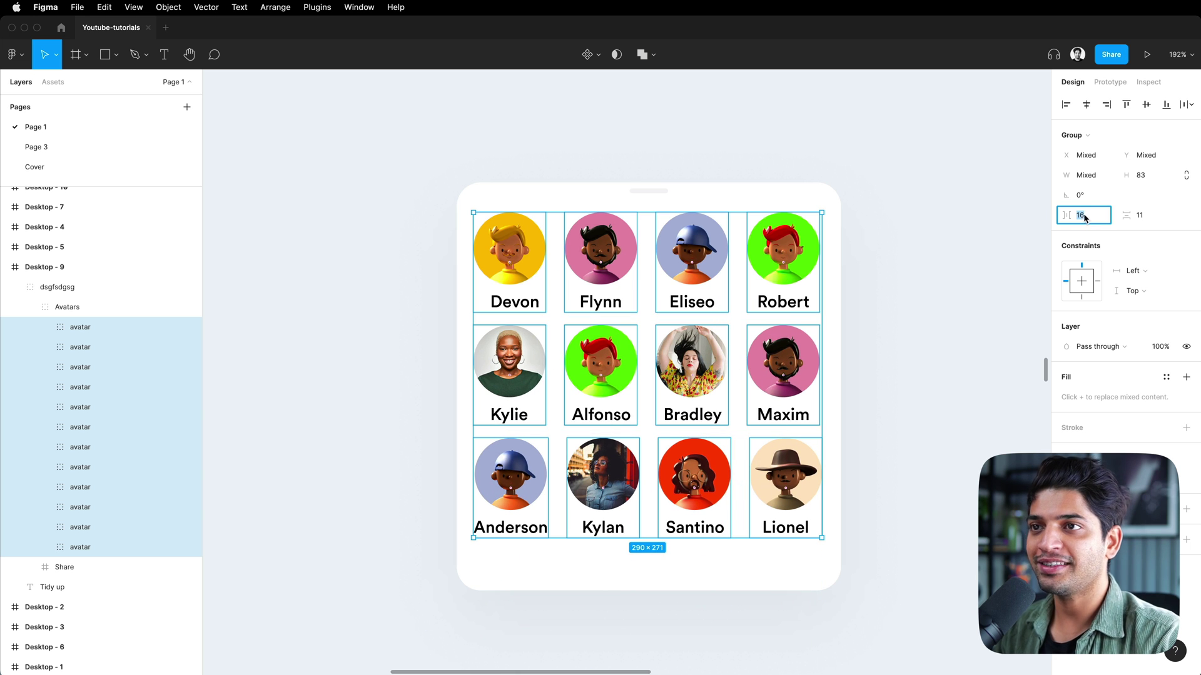
{"action": "left_click", "coordinate": [1144, 216]}
{"action": "type", "text": "16"}
{"action": "key", "text": "Tab"}
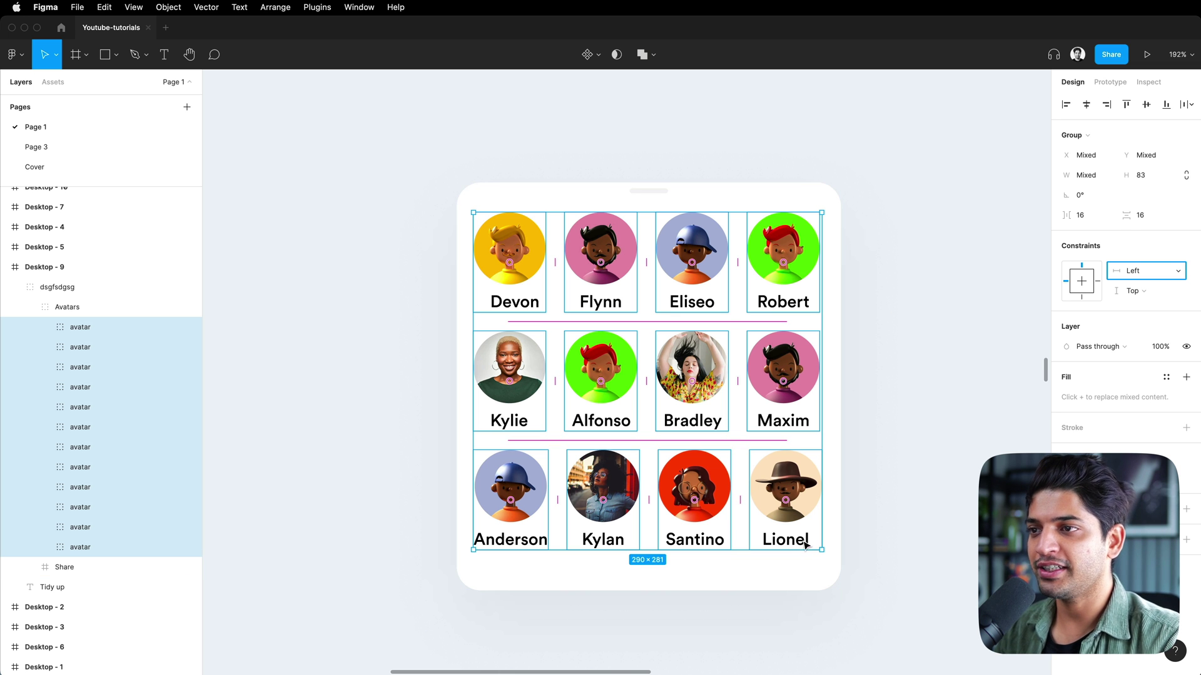
Tidy up the avatars into an even grid and move Maxim's tile into Bradley's slot.
{"action": "left_click", "coordinate": [1188, 105]}
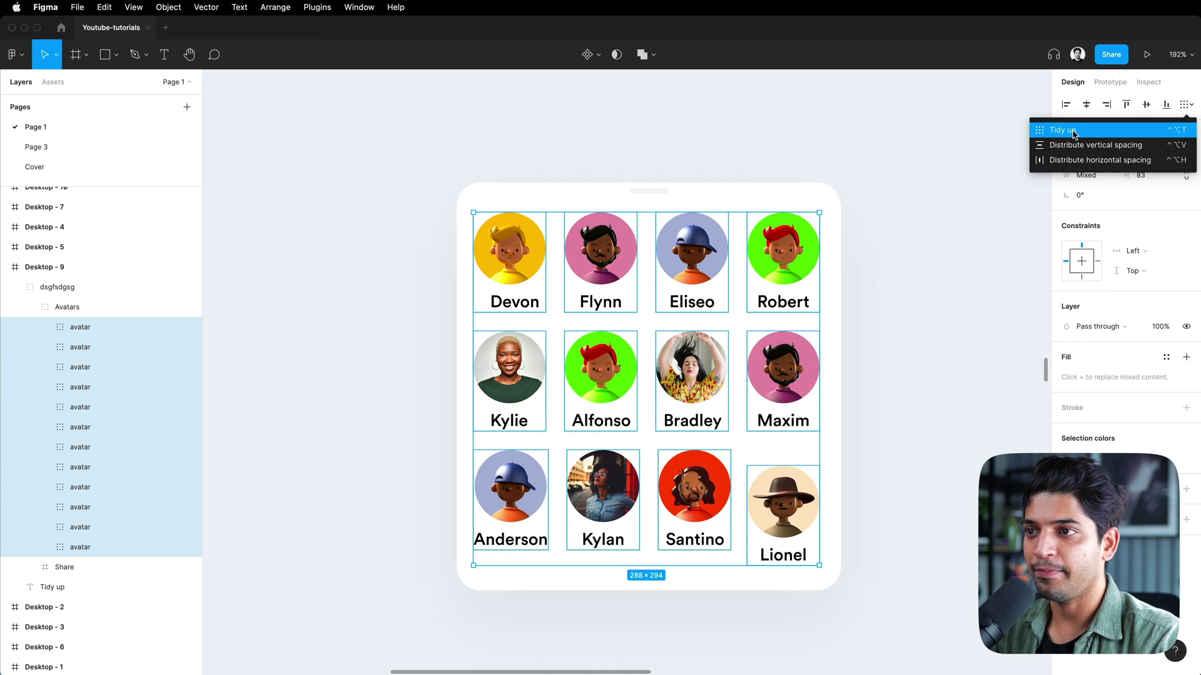
{"action": "left_click", "coordinate": [1066, 130]}
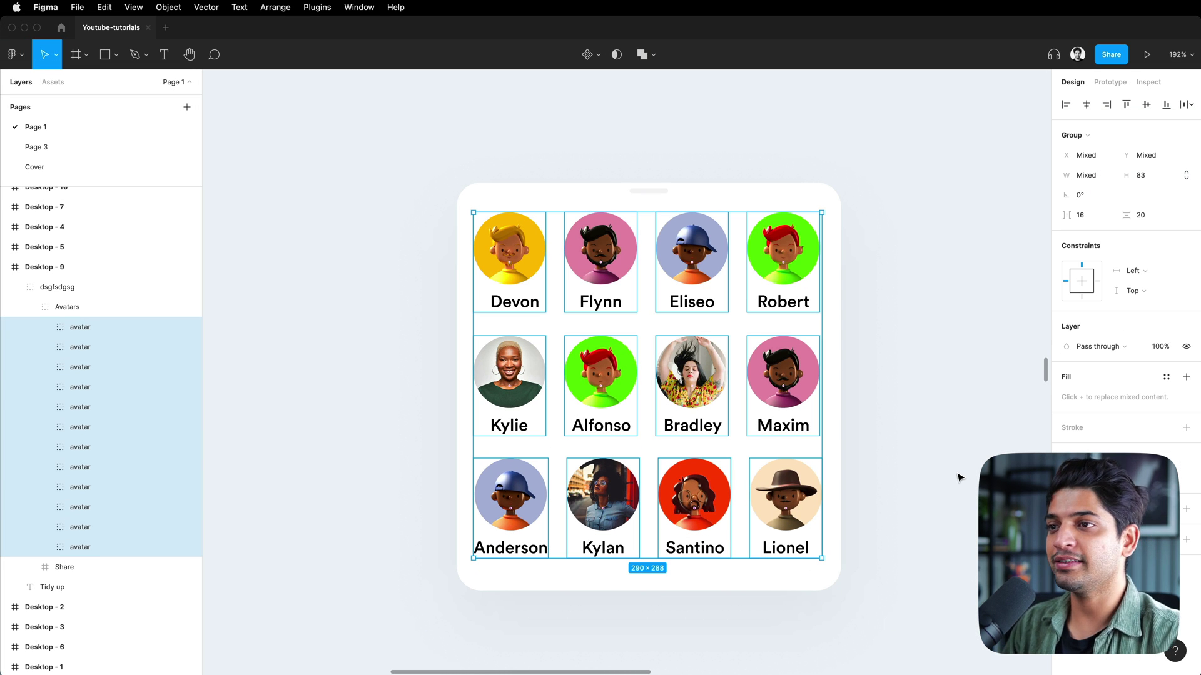
{"action": "mouse_move", "coordinate": [818, 551]}
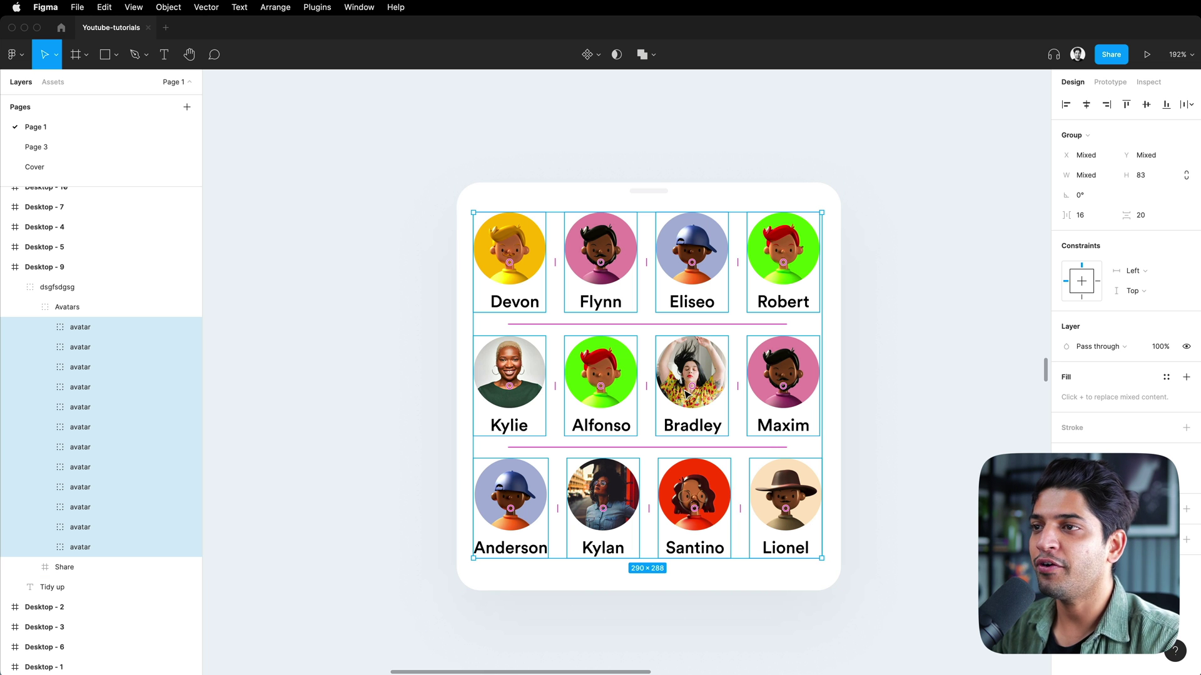
{"action": "left_click_drag", "start_coordinate": [786, 387], "coordinate": [691, 393]}
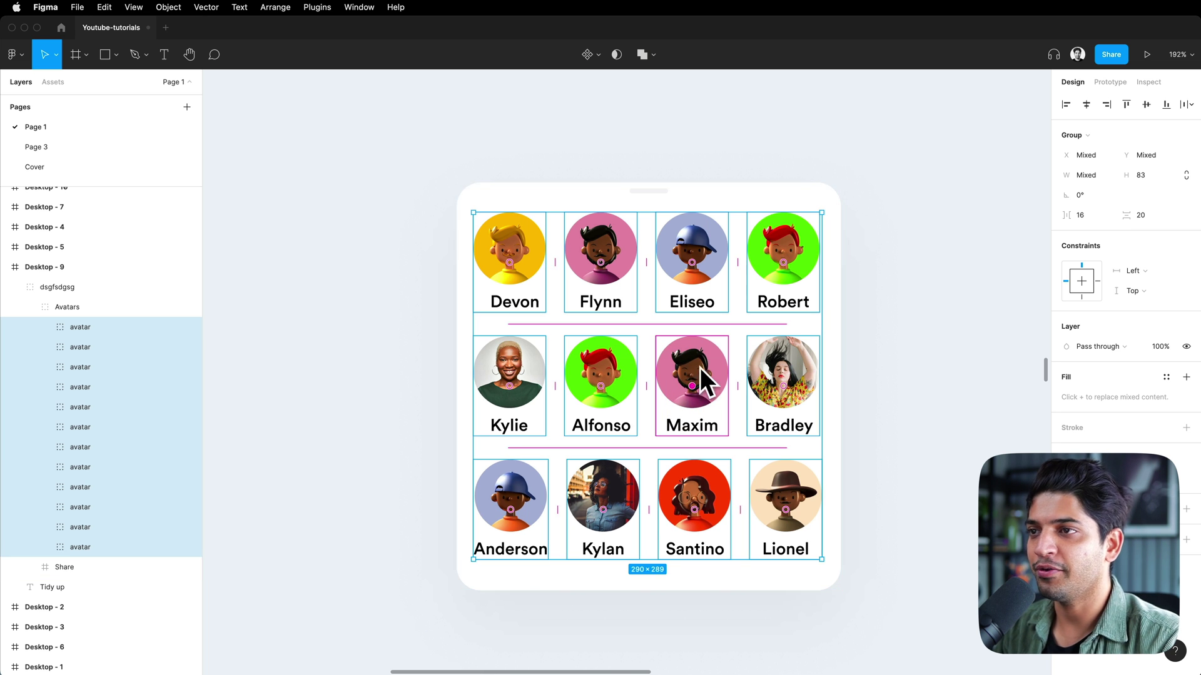
{"action": "left_click", "coordinate": [834, 420]}
{"action": "left_click", "coordinate": [919, 447]}
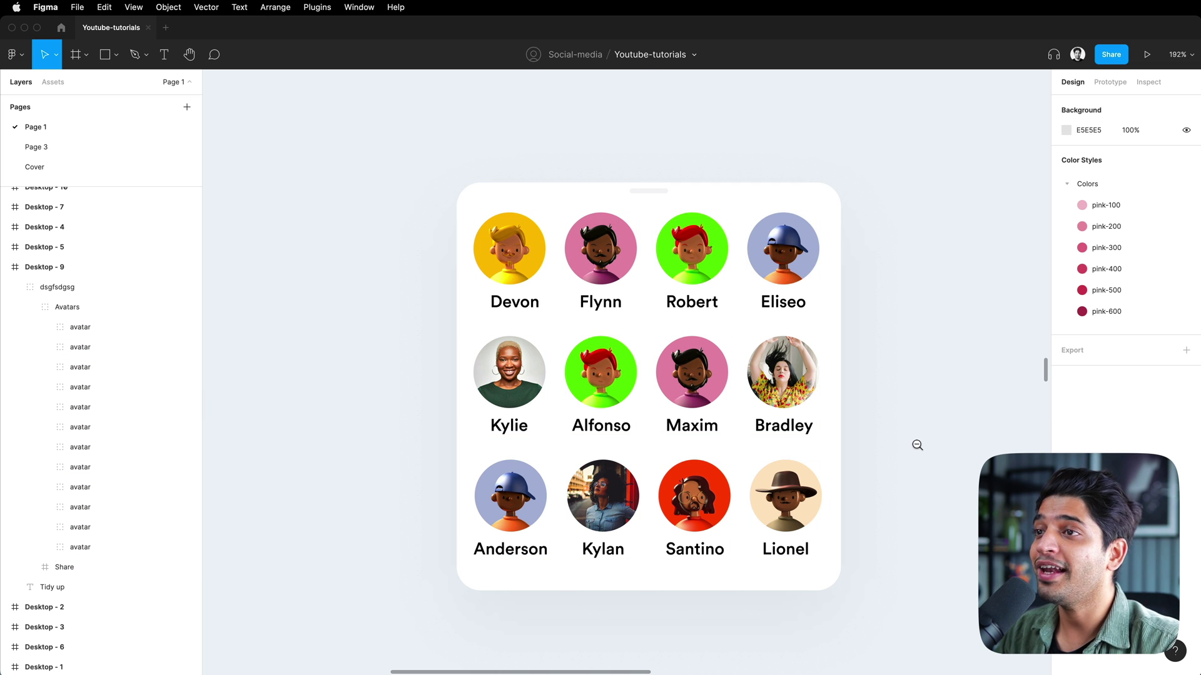
Zoom in on the Desktop - 5 Rename card, select the wefwafgew group and expand its layers.
{"action": "left_click", "coordinate": [917, 445], "text": "alt"}
{"action": "left_click", "coordinate": [917, 445], "text": "alt"}
{"action": "scroll", "coordinate": [919, 448], "scroll_direction": "down", "scroll_amount": 5}
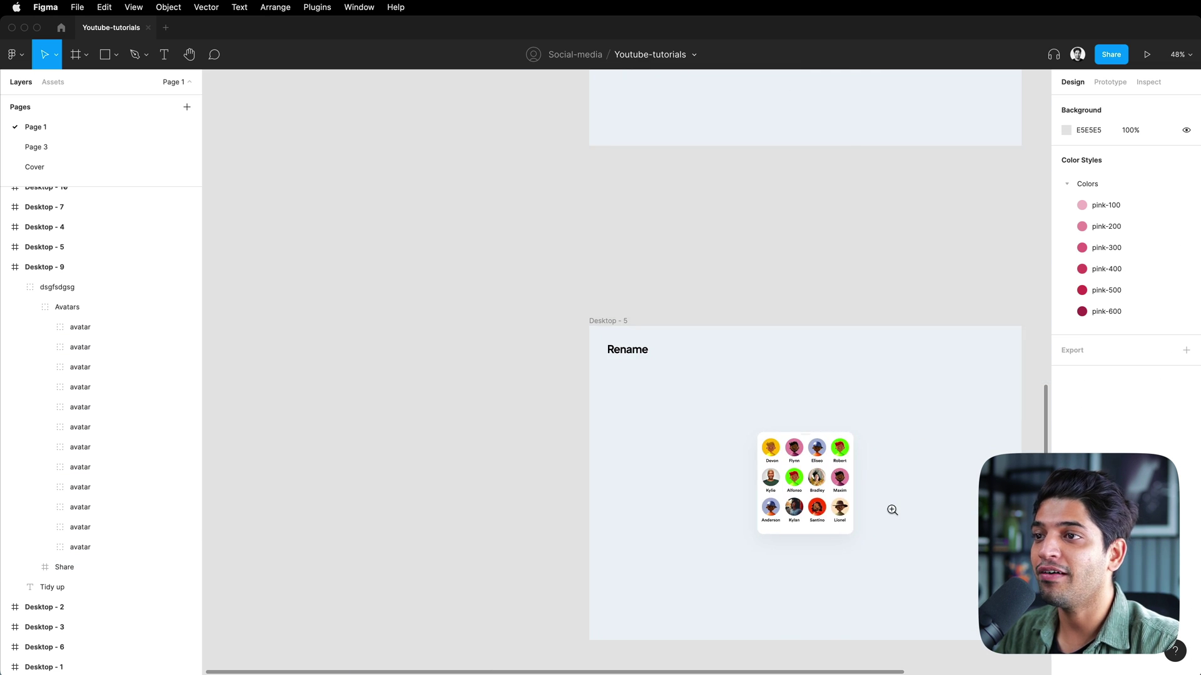
{"action": "left_click", "coordinate": [891, 504]}
{"action": "left_click", "coordinate": [760, 473]}
{"action": "left_click", "coordinate": [615, 378]}
{"action": "double_click", "coordinate": [615, 382]}
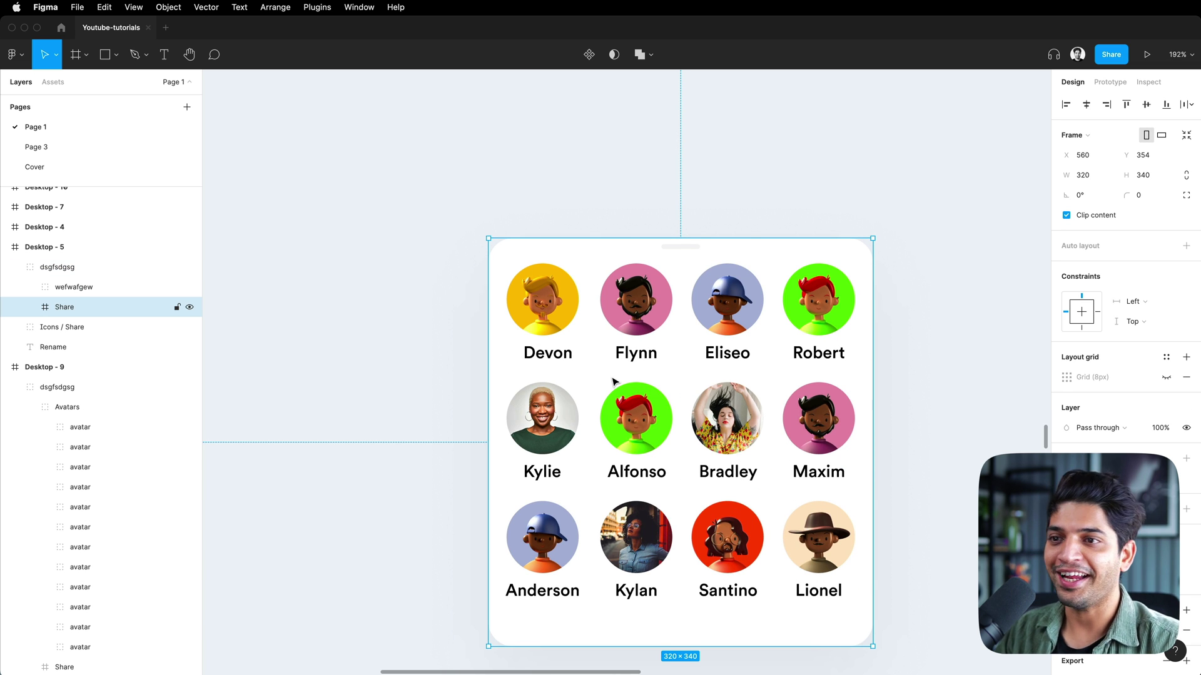
{"action": "left_click", "coordinate": [664, 435]}
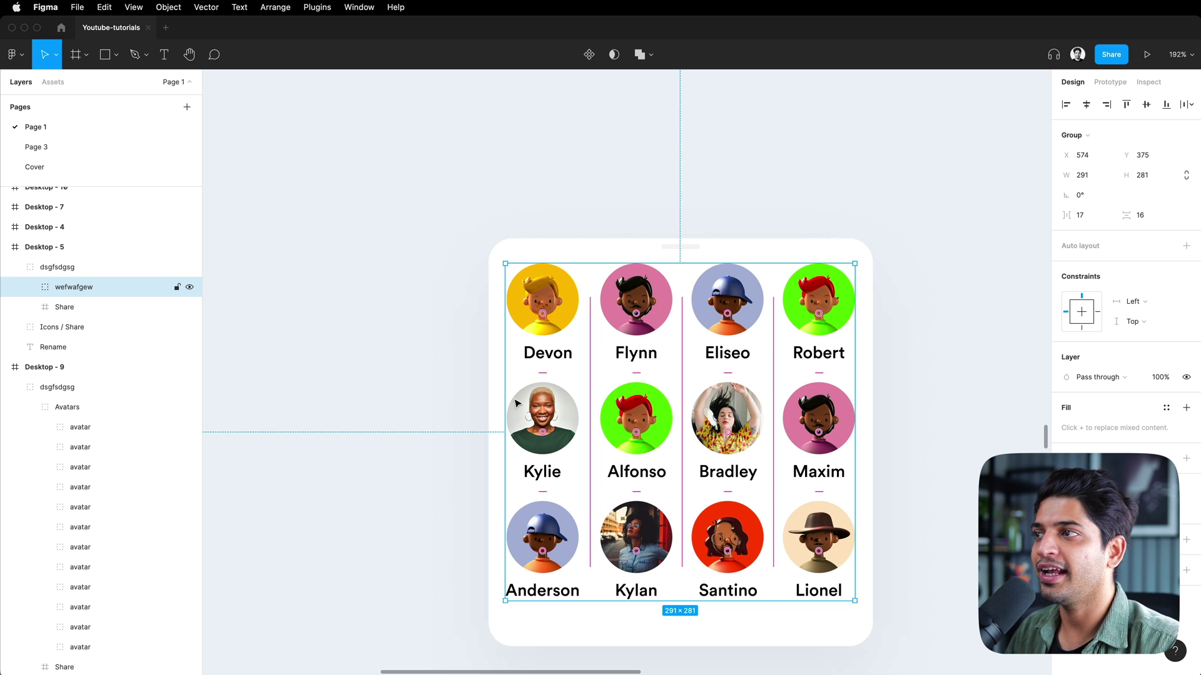
{"action": "left_click", "coordinate": [30, 288]}
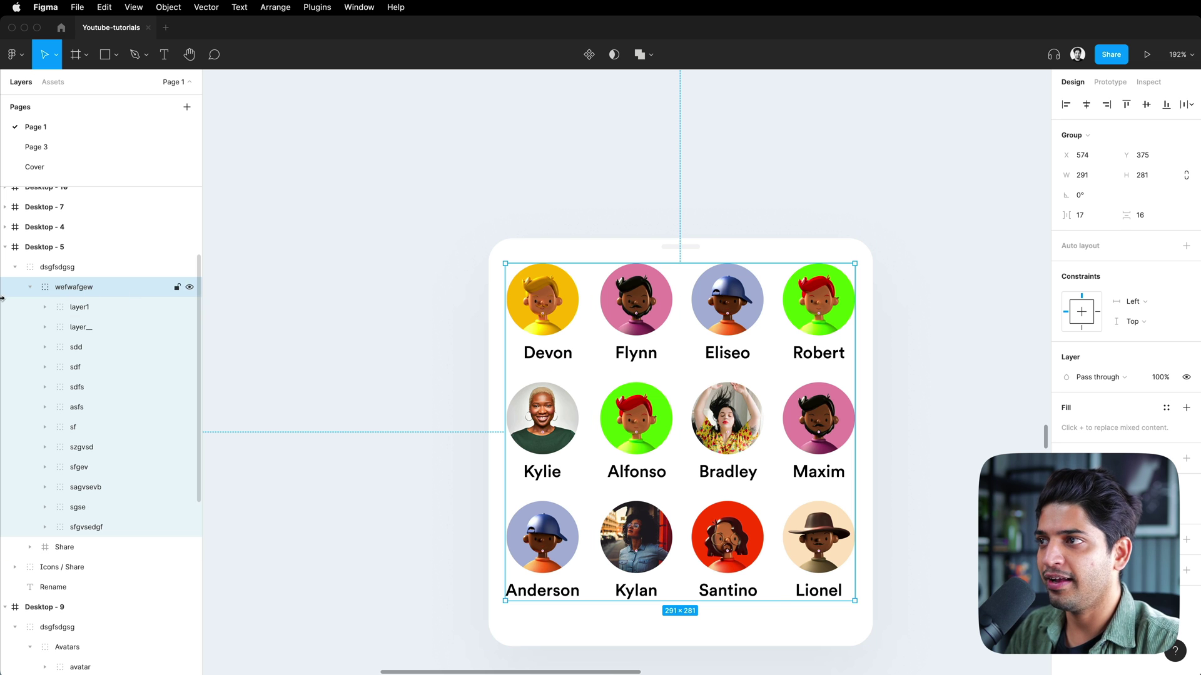
Rename the wefwafgew group to 'Avatar' with Cmd+R.
{"action": "double_click", "coordinate": [75, 291]}
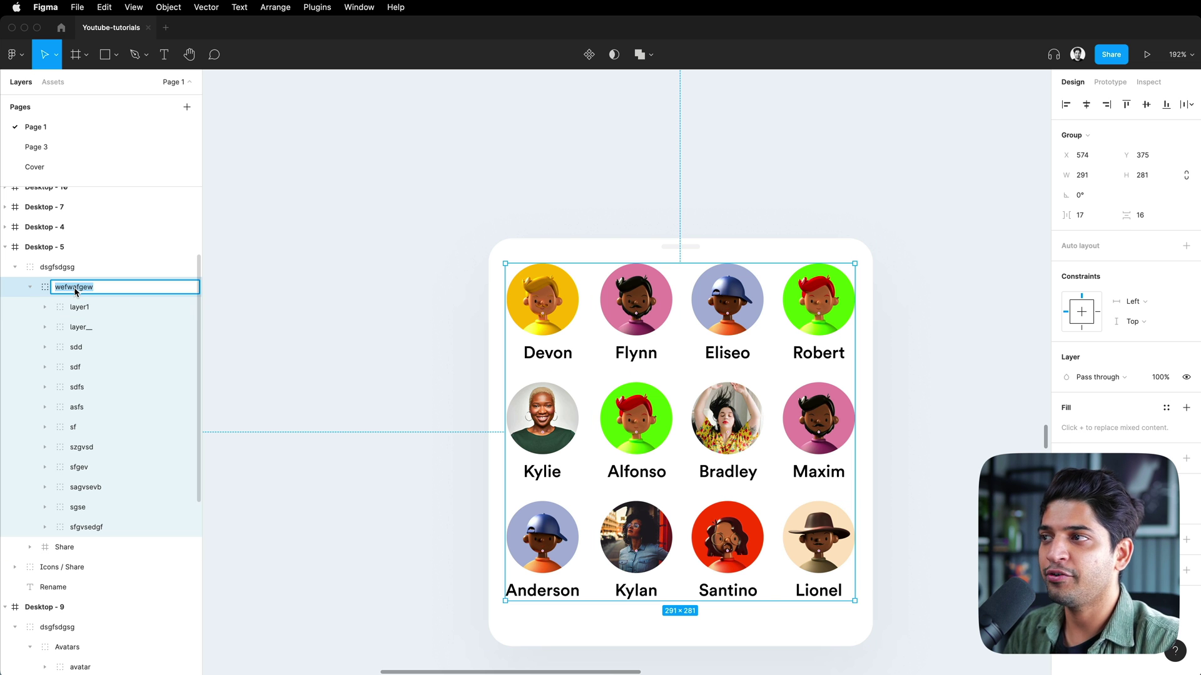
{"action": "left_click", "coordinate": [97, 273]}
{"action": "left_click", "coordinate": [89, 281]}
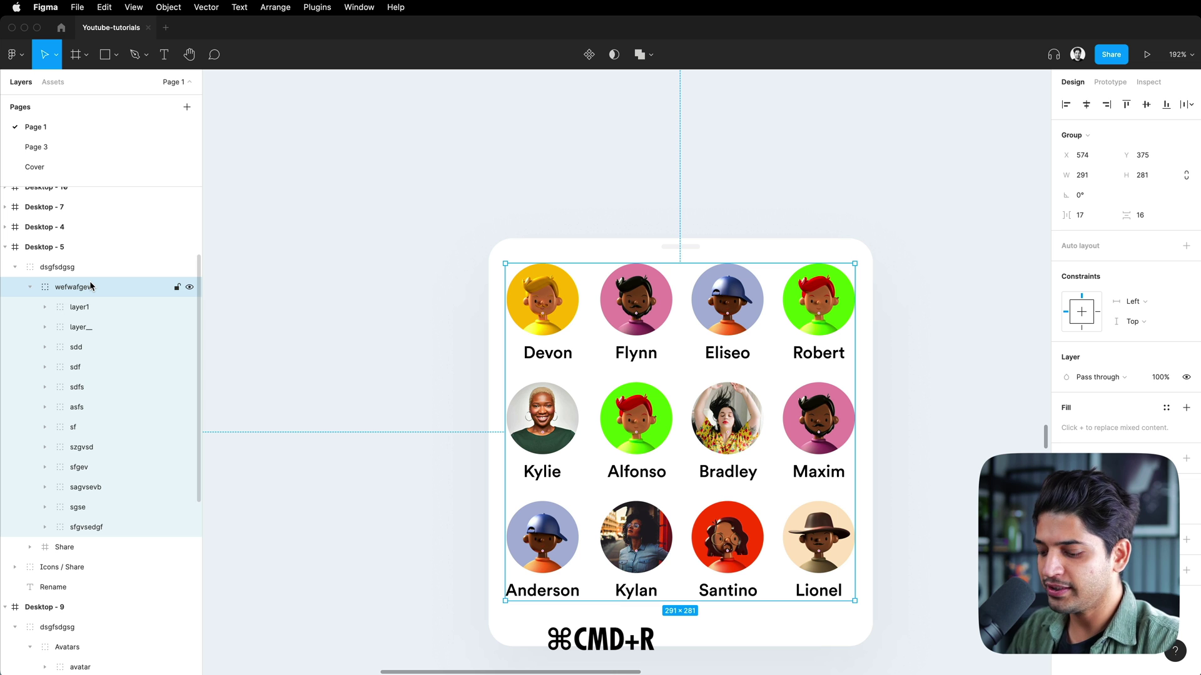
{"action": "key", "text": "super+r"}
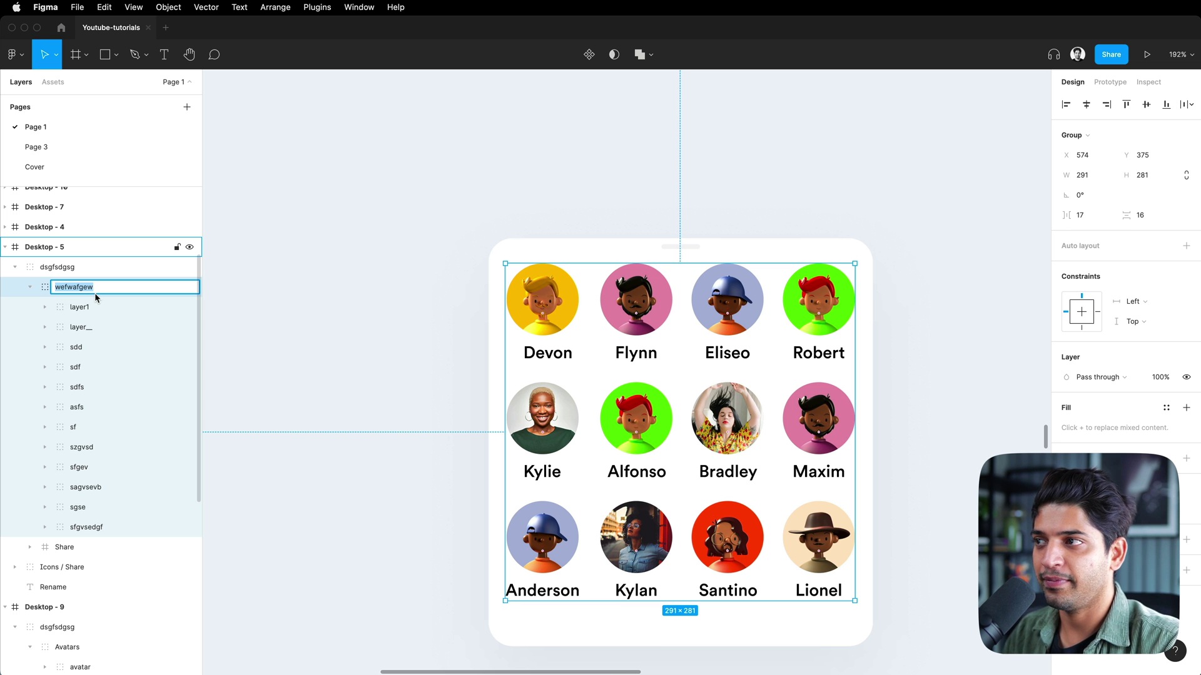
{"action": "type", "text": "Avatar"}
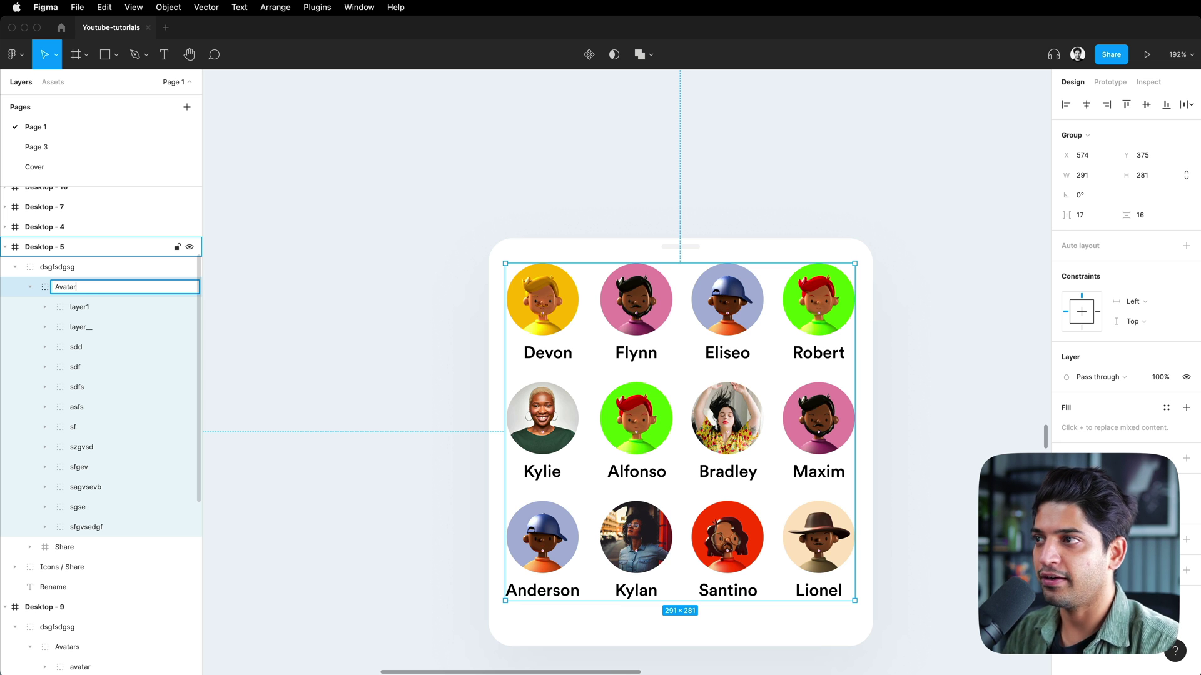
{"action": "key", "text": "Return"}
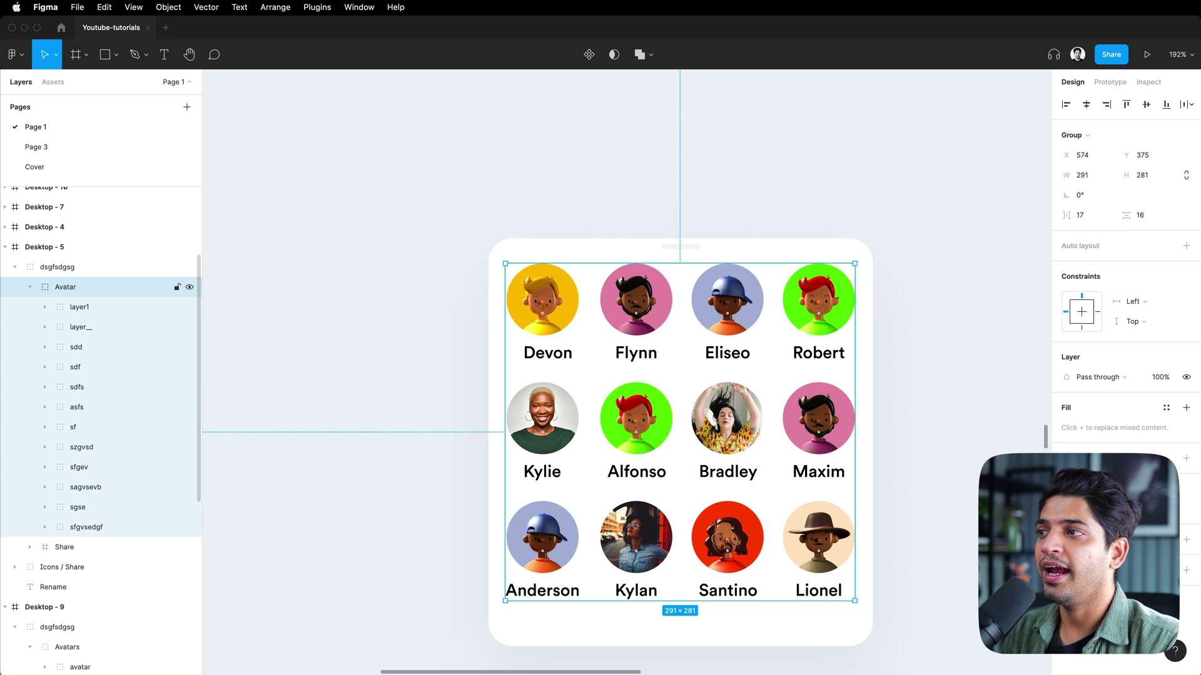
Batch-rename all twelve child layers to 'avatar'.
{"action": "left_click", "coordinate": [76, 310]}
{"action": "left_click", "coordinate": [98, 532], "text": "shift"}
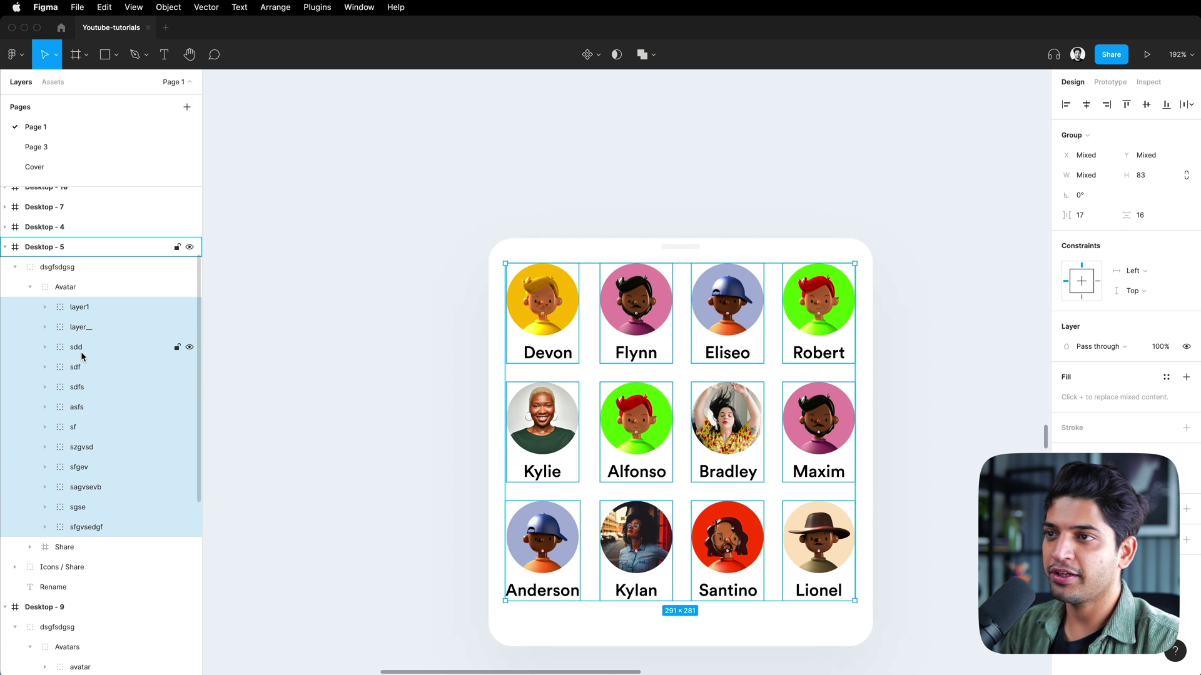
{"action": "key", "text": "super+r"}
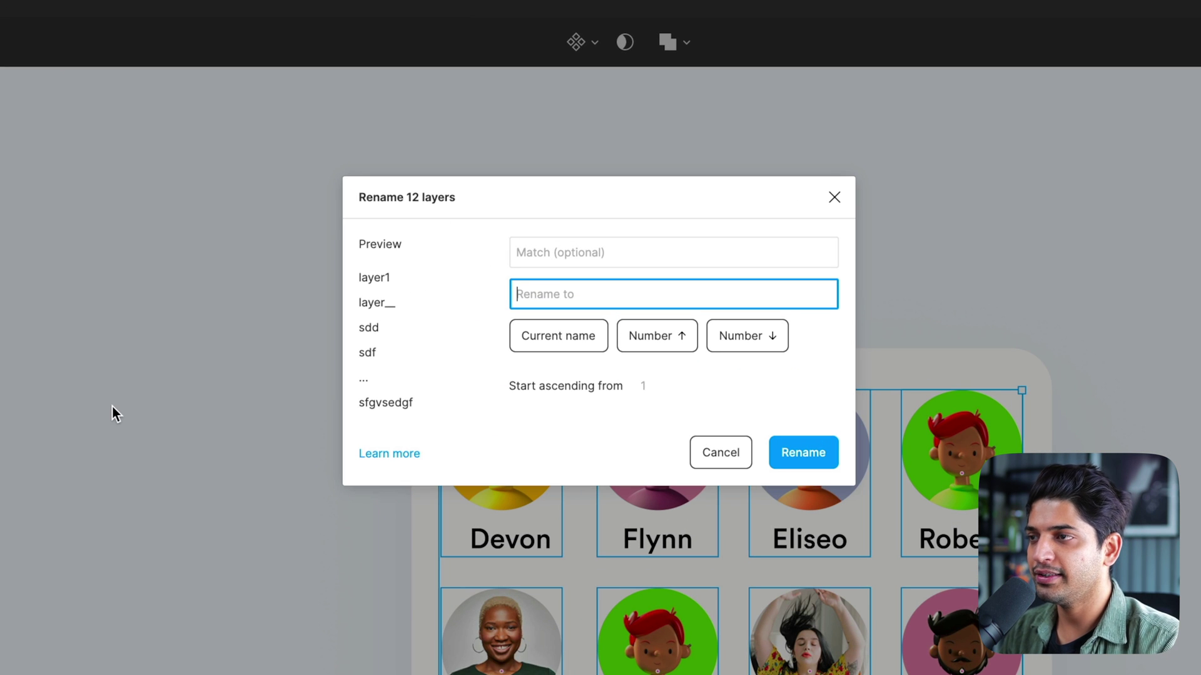
{"action": "type", "text": "avatar"}
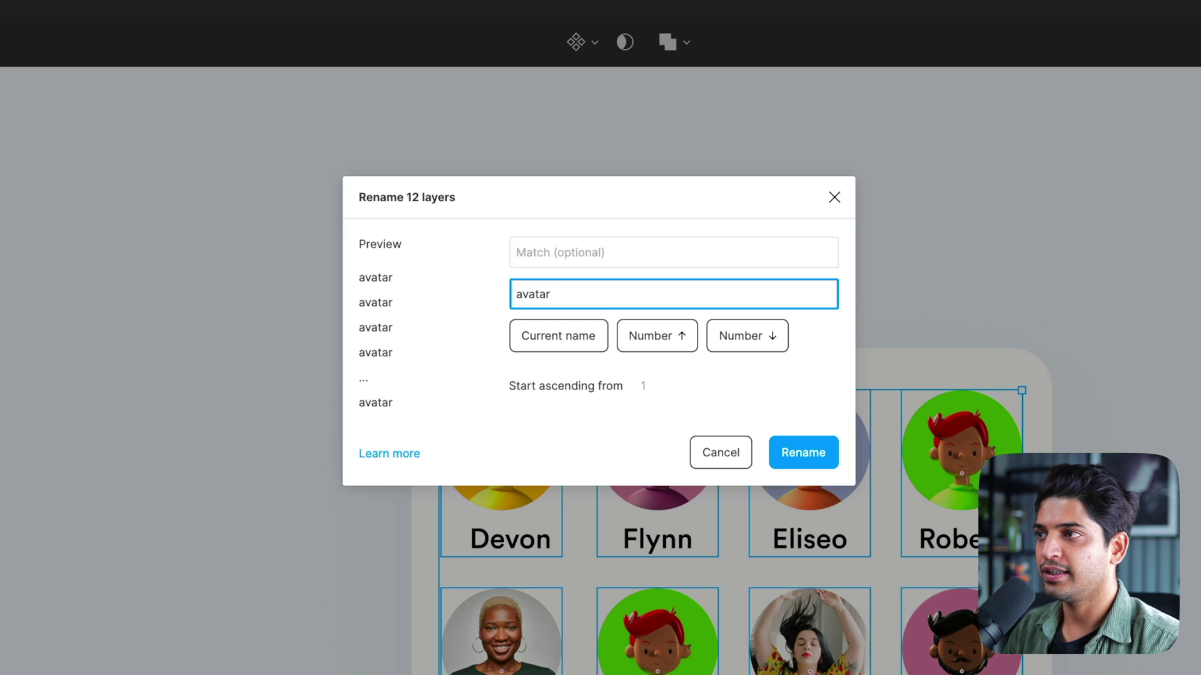
{"action": "key", "text": "Return"}
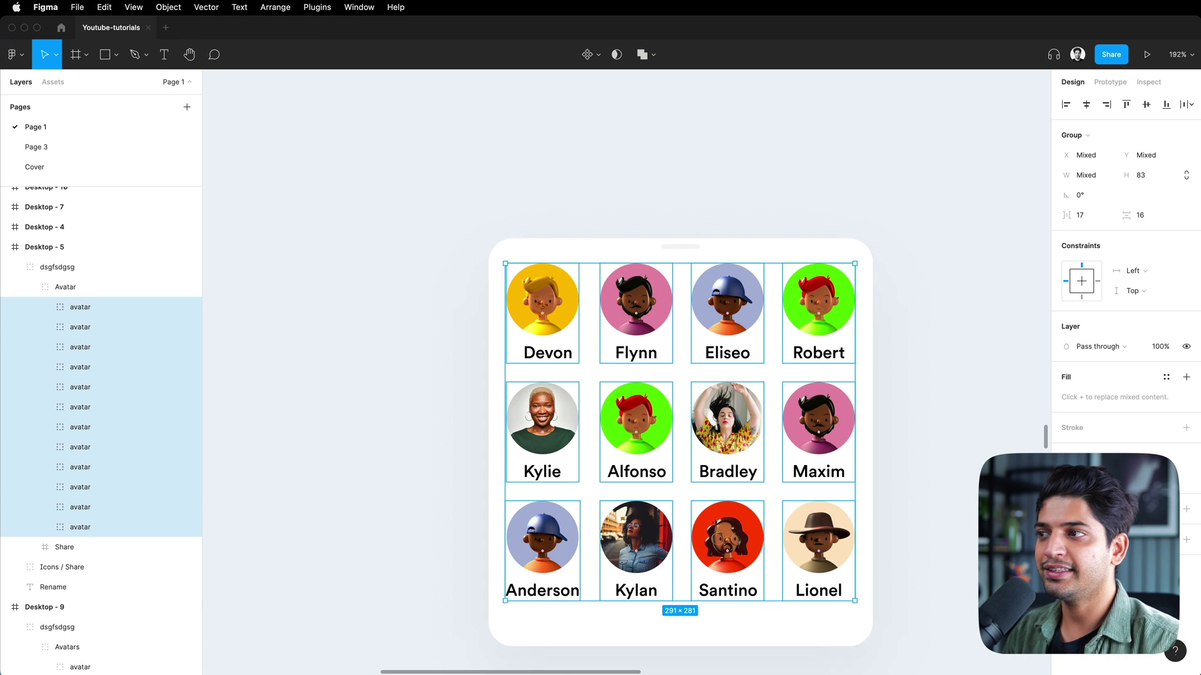
Tab through the avatar layer names, renaming the sixth one to 'q'.
{"action": "left_click", "coordinate": [91, 312]}
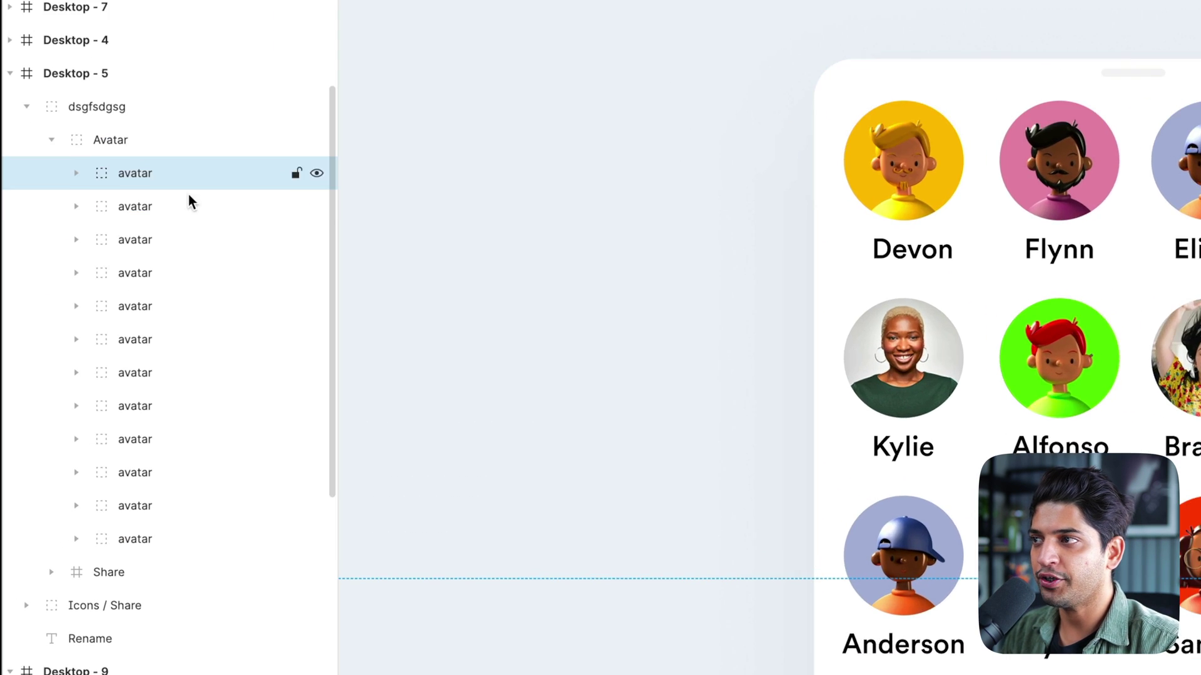
{"action": "left_click", "coordinate": [110, 323]}
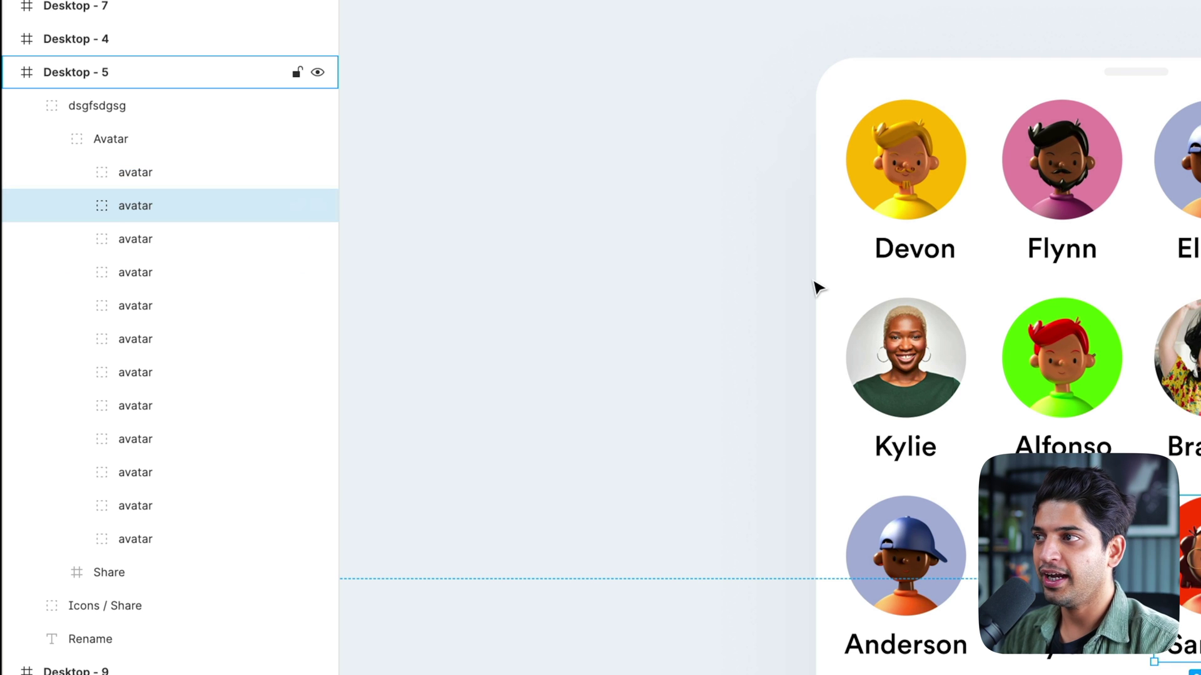
{"action": "key", "text": "Return"}
{"action": "key", "text": "Tab"}
{"action": "key", "text": "Tab"}
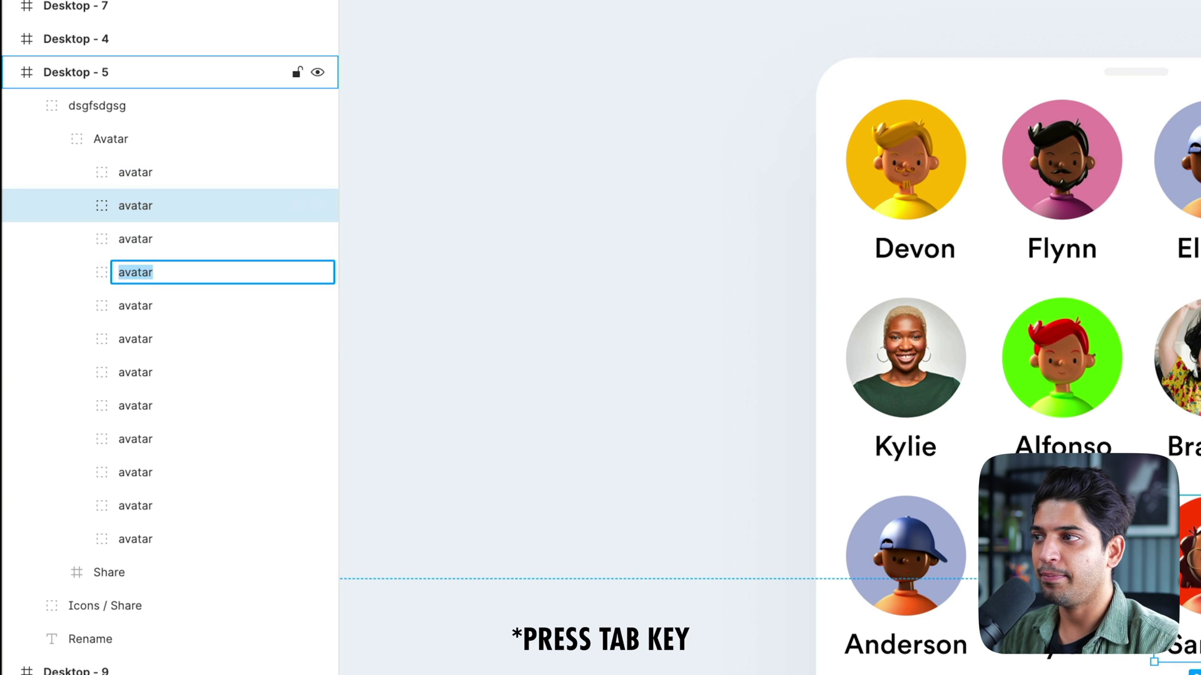
{"action": "key", "text": "Tab"}
{"action": "key", "text": "Tab"}
{"action": "type", "text": "q"}
{"action": "key", "text": "Tab"}
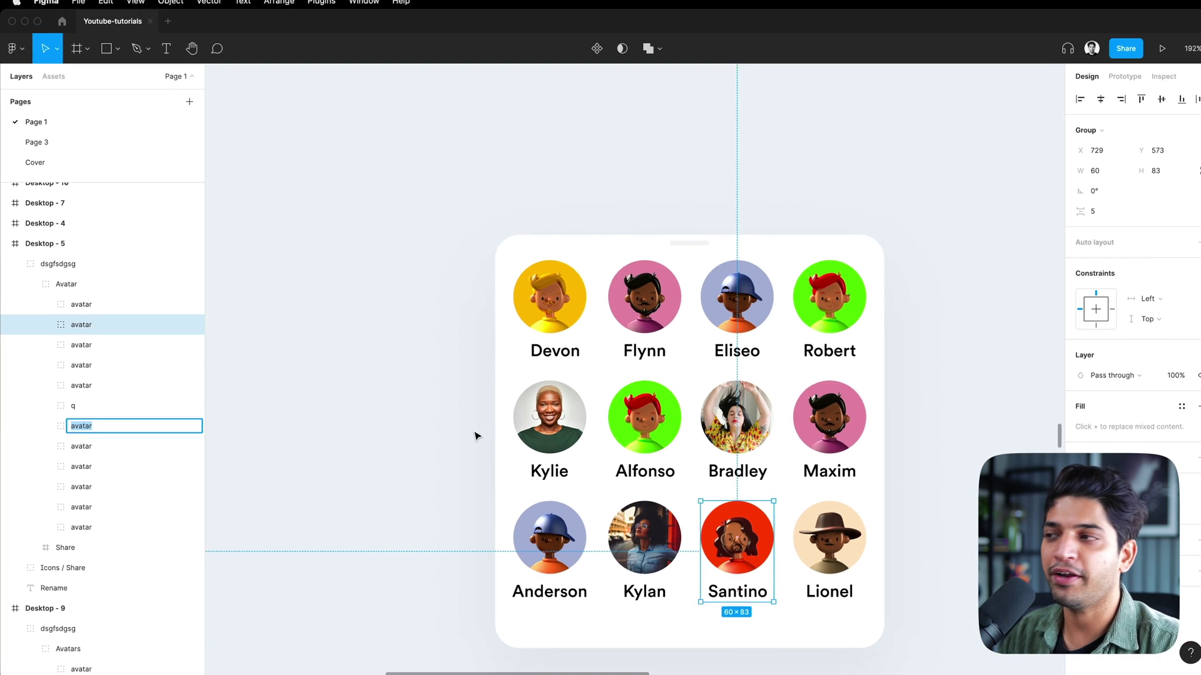
{"action": "left_click", "coordinate": [470, 426]}
{"action": "scroll", "coordinate": [459, 429], "scroll_direction": "down", "scroll_amount": 3}
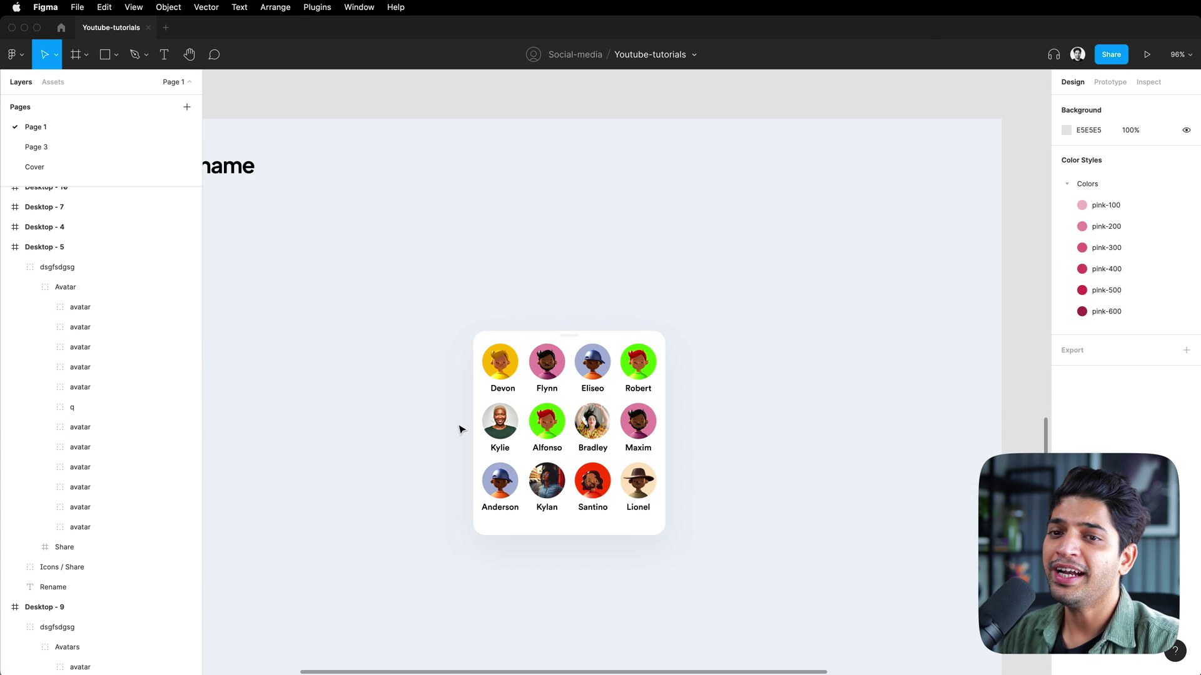
Scroll the canvas down to the Desktop - 4 Nudge frame's Messages card.
{"action": "scroll", "coordinate": [460, 429], "scroll_direction": "left", "scroll_amount": 3}
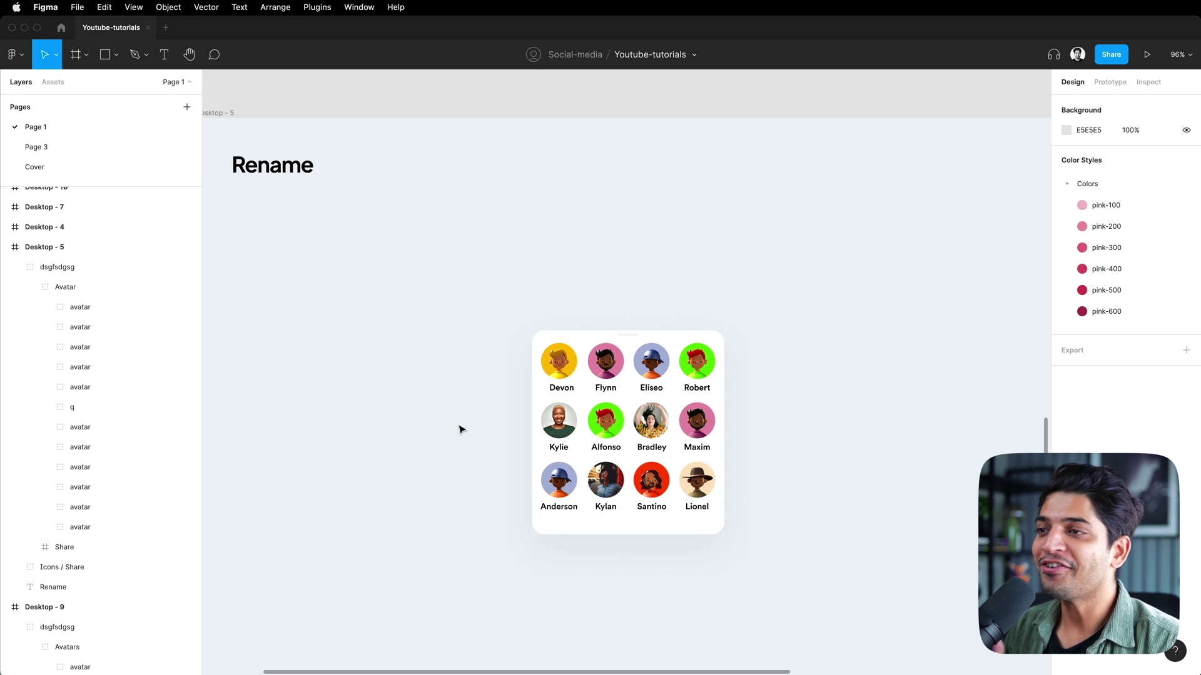
{"action": "scroll", "coordinate": [458, 499], "scroll_direction": "down", "scroll_amount": 10}
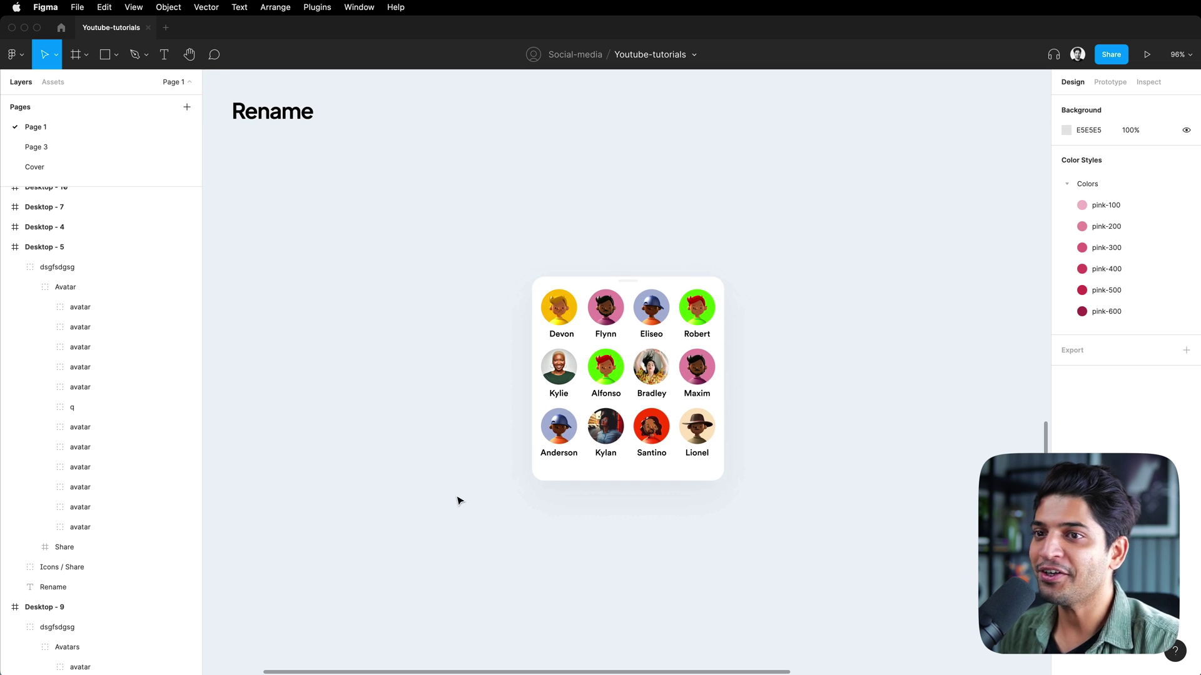
{"action": "scroll", "coordinate": [458, 501], "scroll_direction": "down", "scroll_amount": 10}
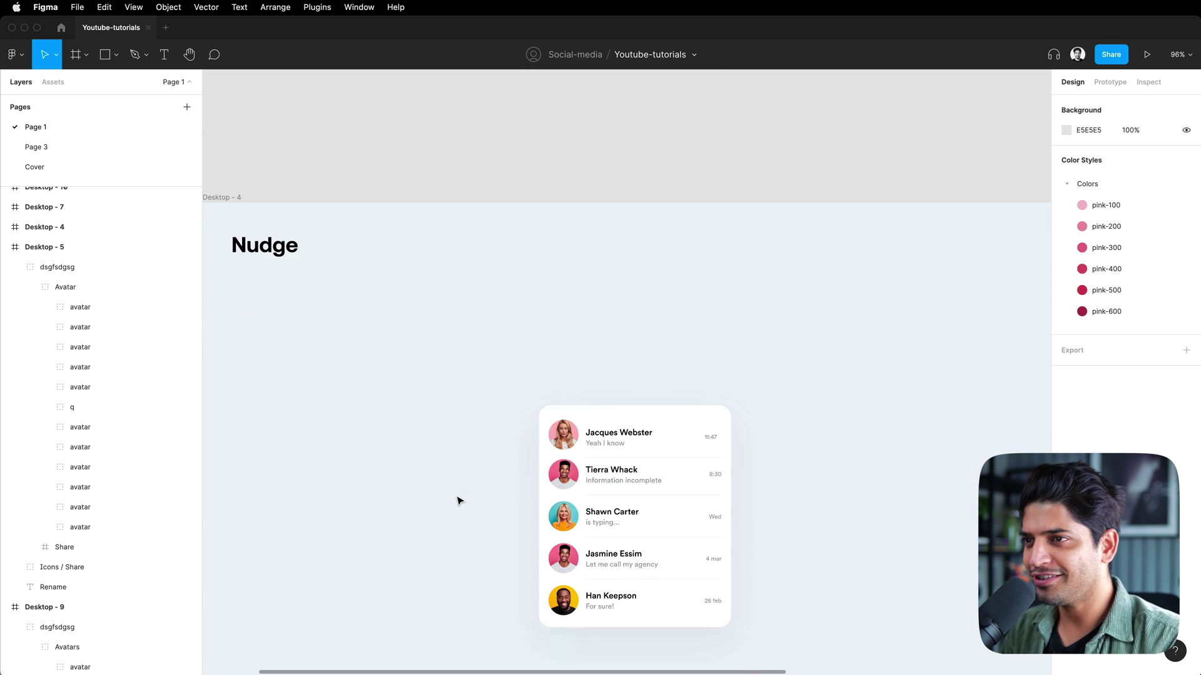
{"action": "scroll", "coordinate": [570, 396], "scroll_direction": "up", "scroll_amount": 10}
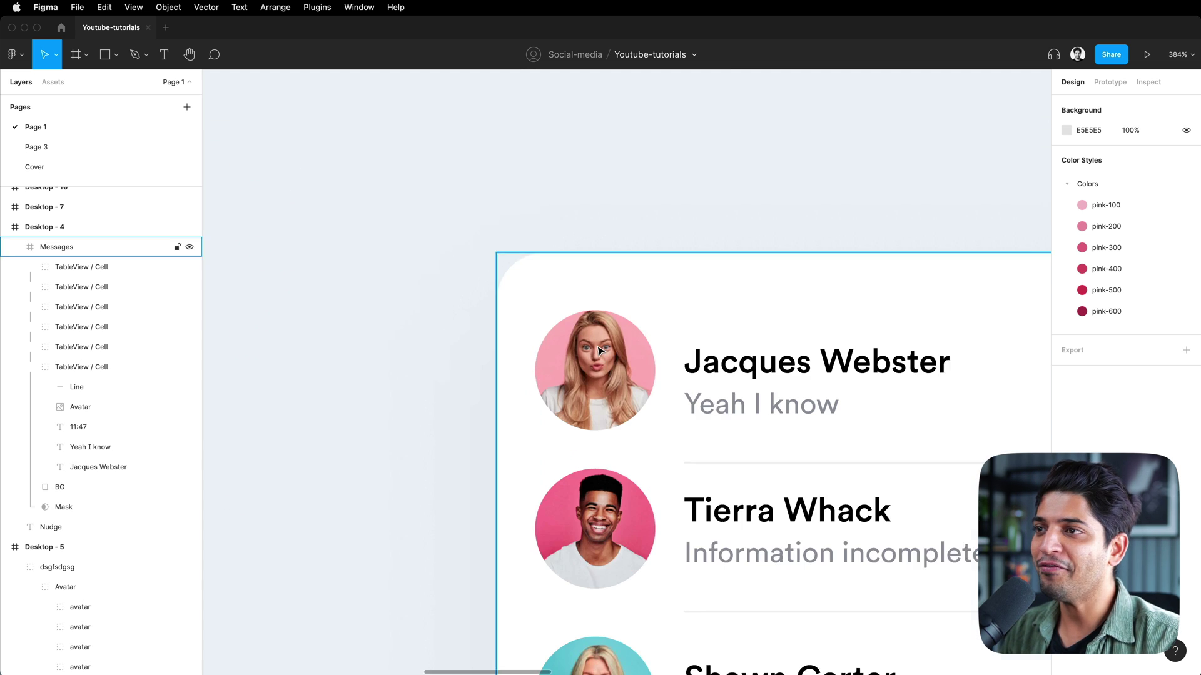
Nudge the Jacques Webster cell up 10 px, check its spacing with Alt, then move it back down.
{"action": "double_click", "coordinate": [558, 371]}
{"action": "scroll", "coordinate": [583, 269], "scroll_direction": "right", "scroll_amount": 2}
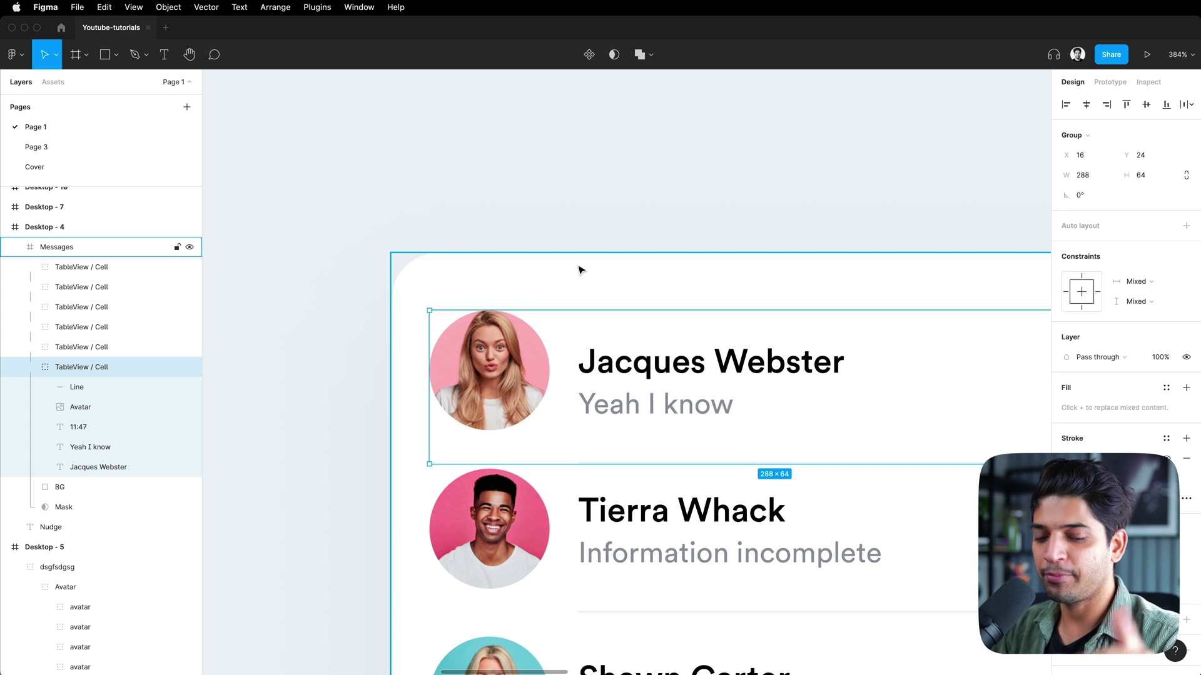
{"action": "key", "text": "shift+Up"}
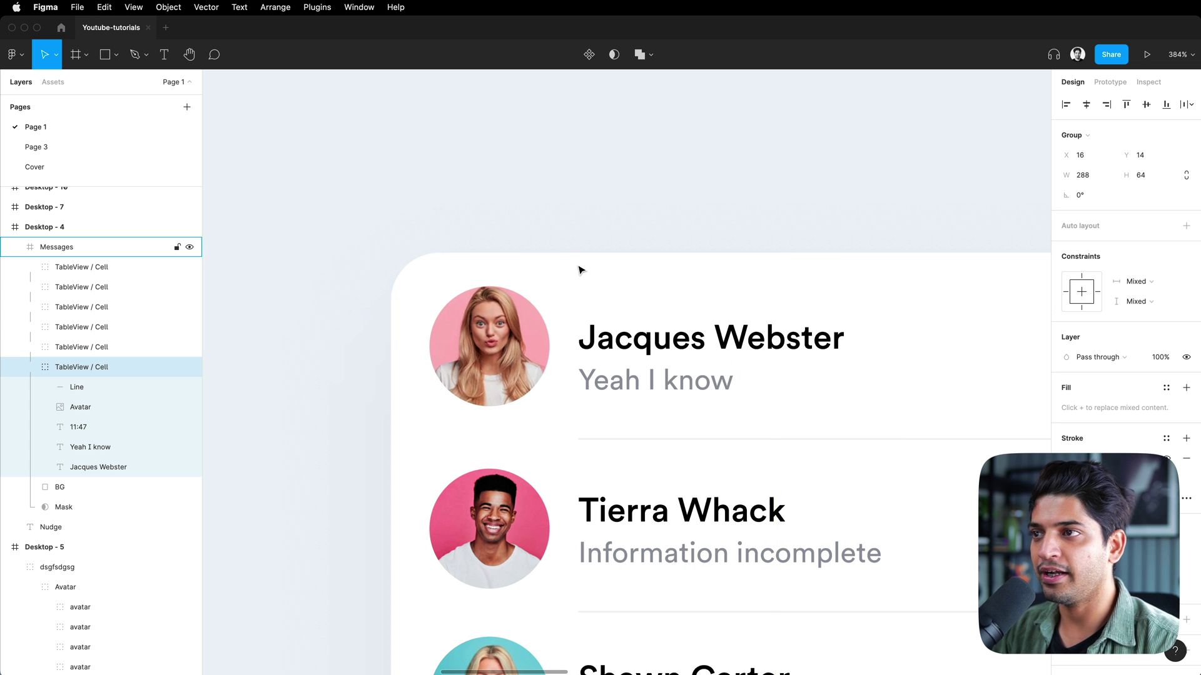
{"action": "key", "text": "alt"}
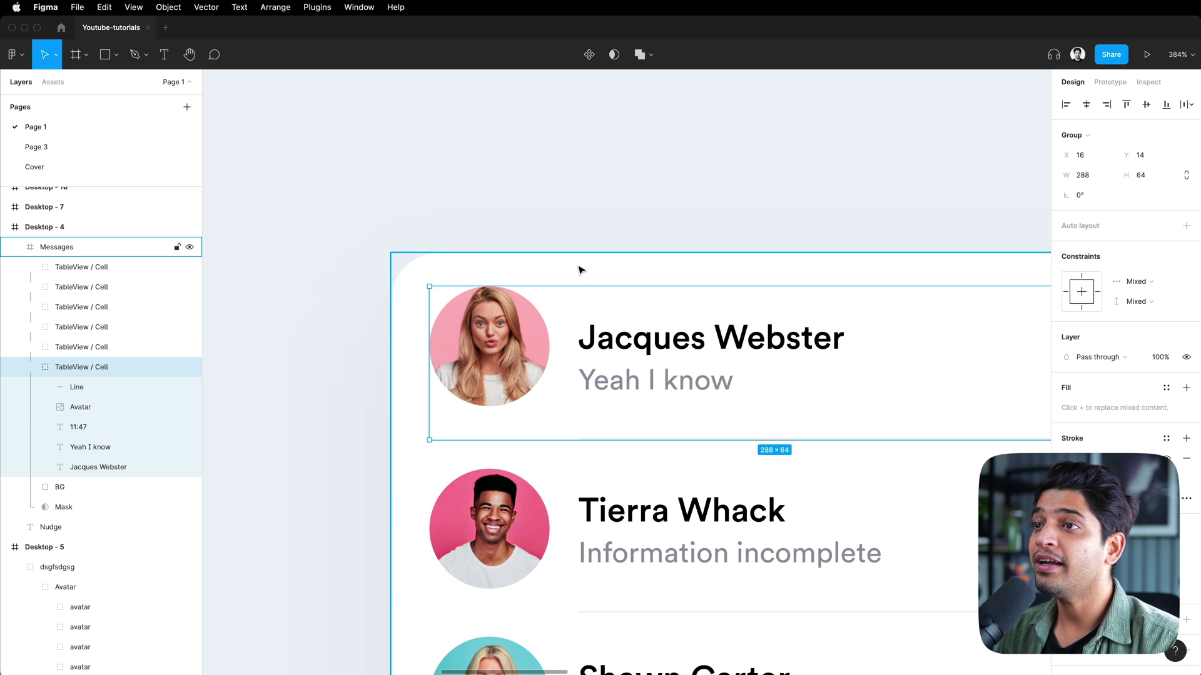
{"action": "key", "text": "shift+Up"}
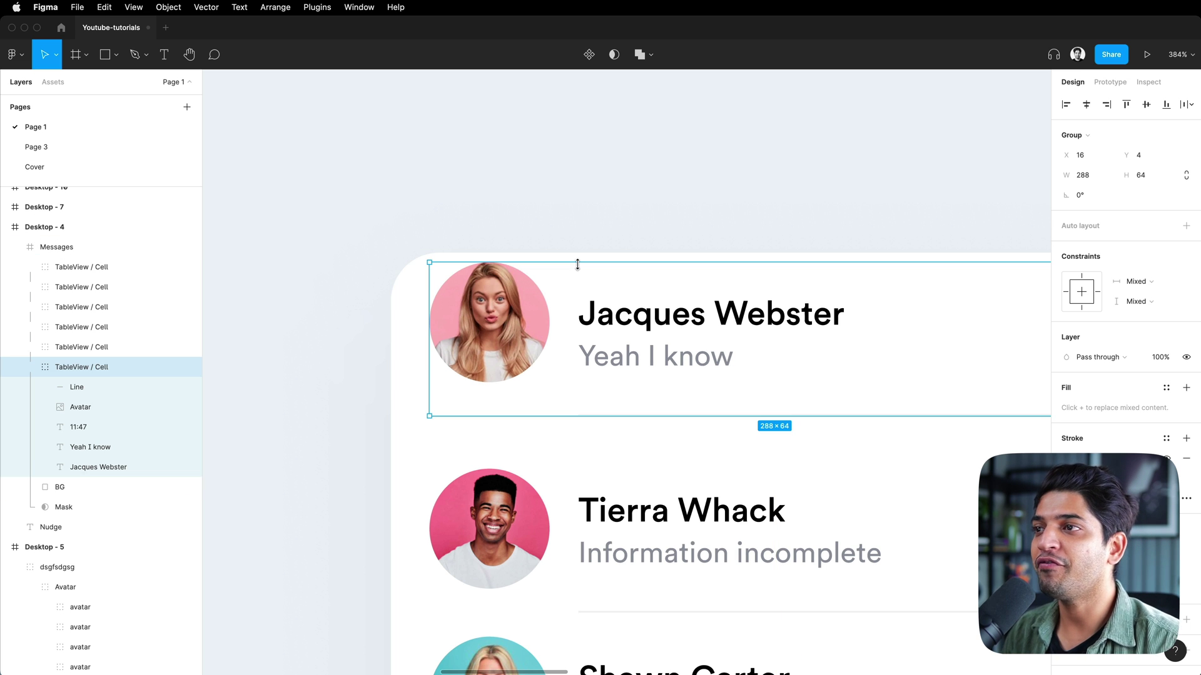
{"action": "key", "text": "shift+Down"}
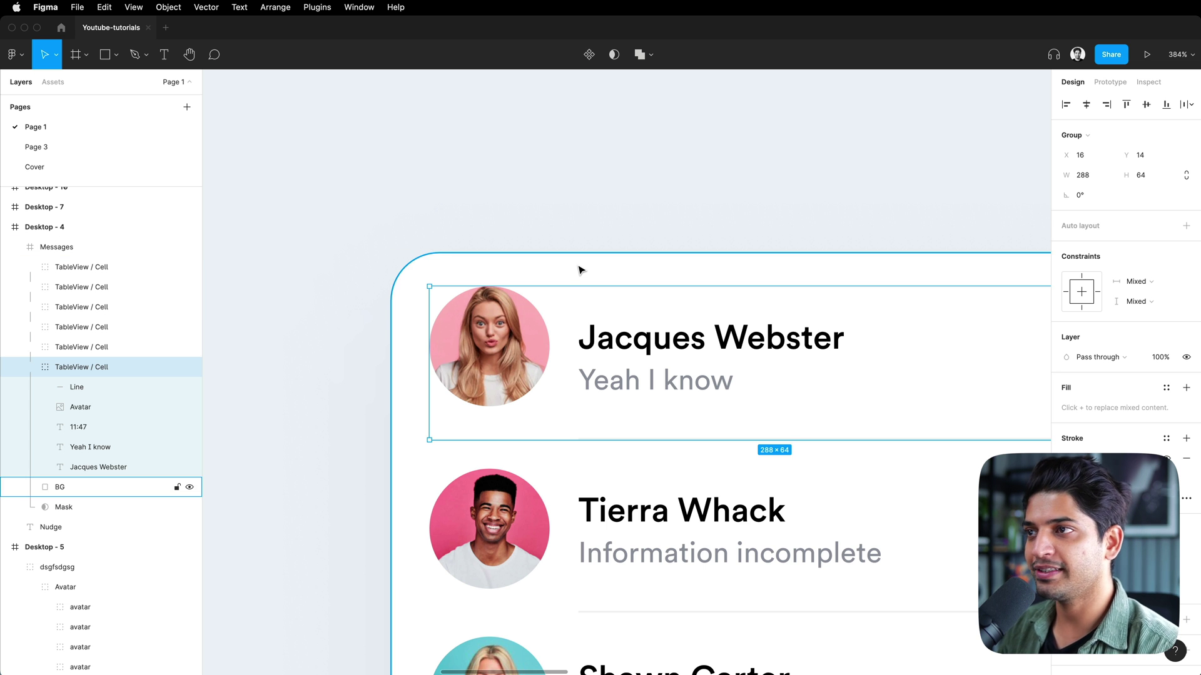
{"action": "key", "text": "shift+Down"}
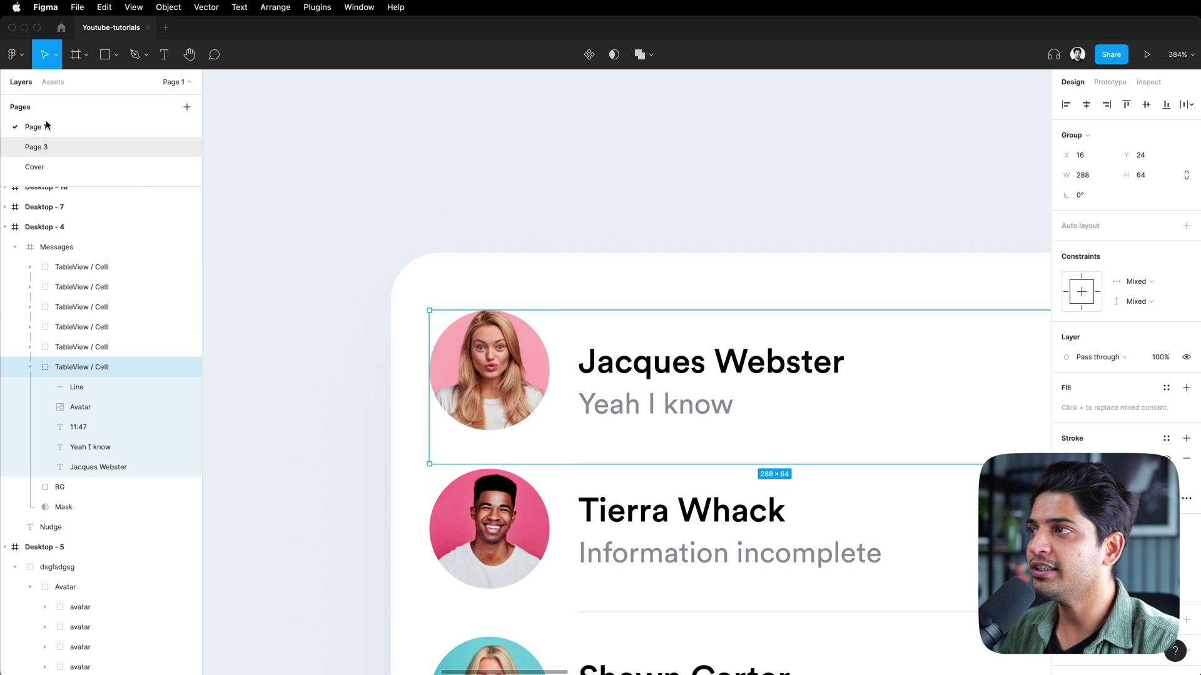
{"action": "left_click", "coordinate": [12, 59]}
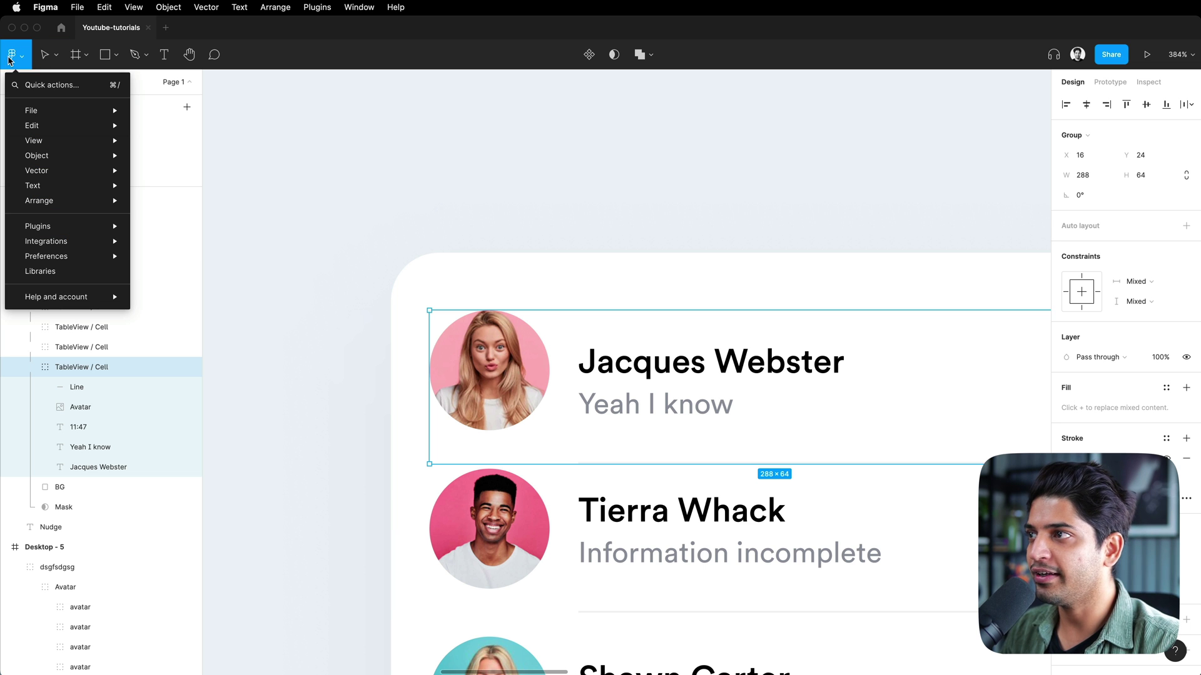
Set the big nudge amount to 8 in Preferences.
{"action": "mouse_move", "coordinate": [75, 255]}
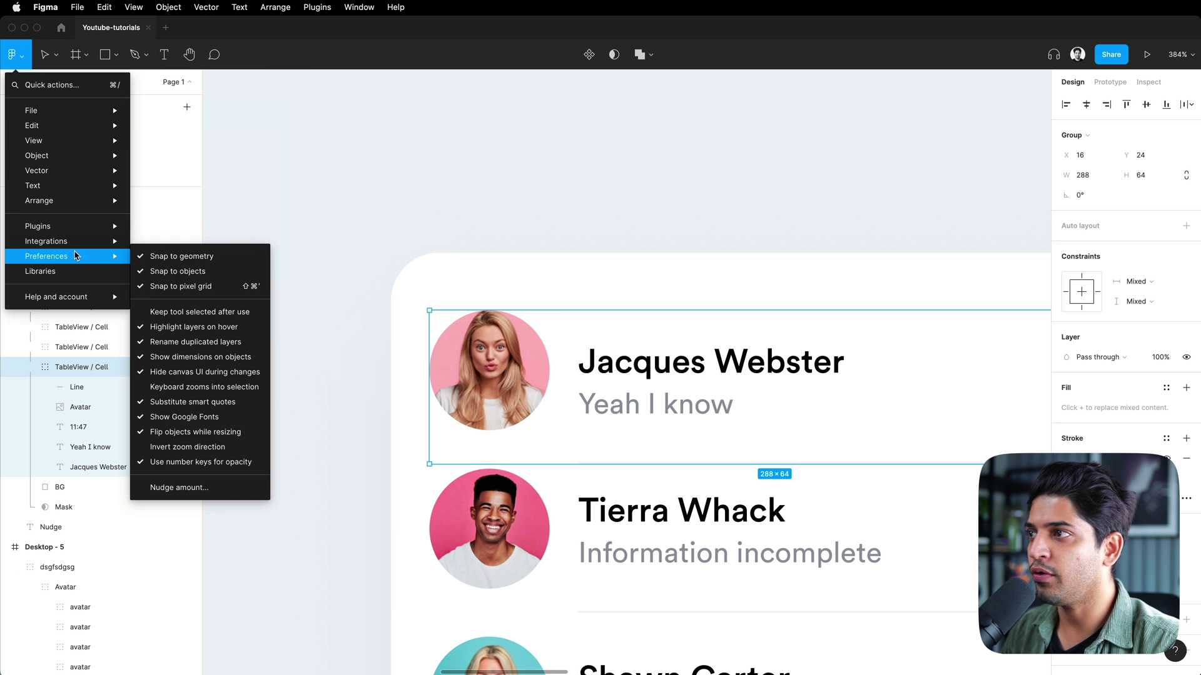
{"action": "left_click", "coordinate": [180, 487]}
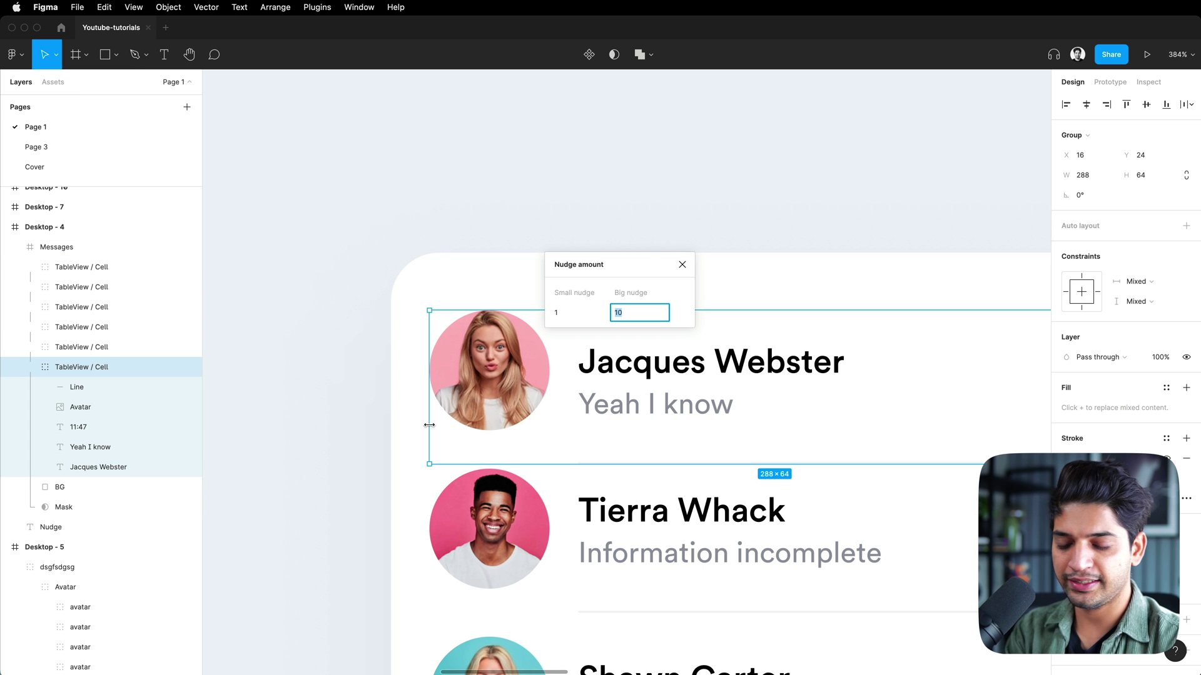
{"action": "type", "text": "8"}
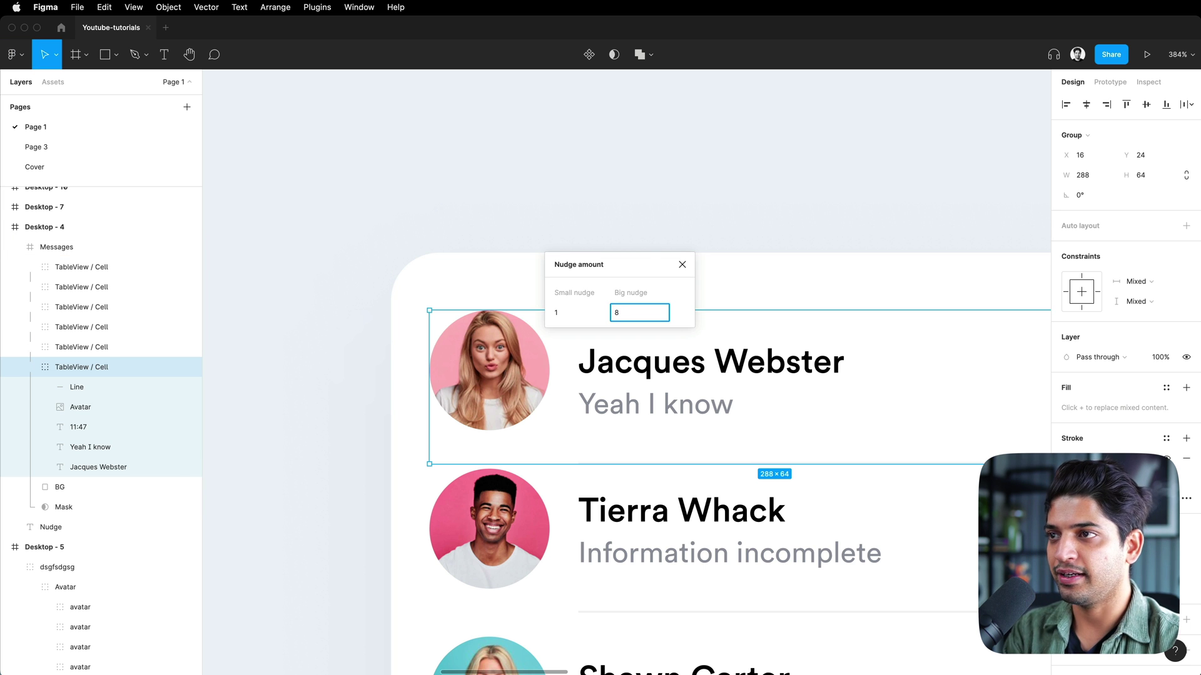
{"action": "key", "text": "Return"}
{"action": "scroll", "coordinate": [542, 294], "scroll_direction": "up", "scroll_amount": 1}
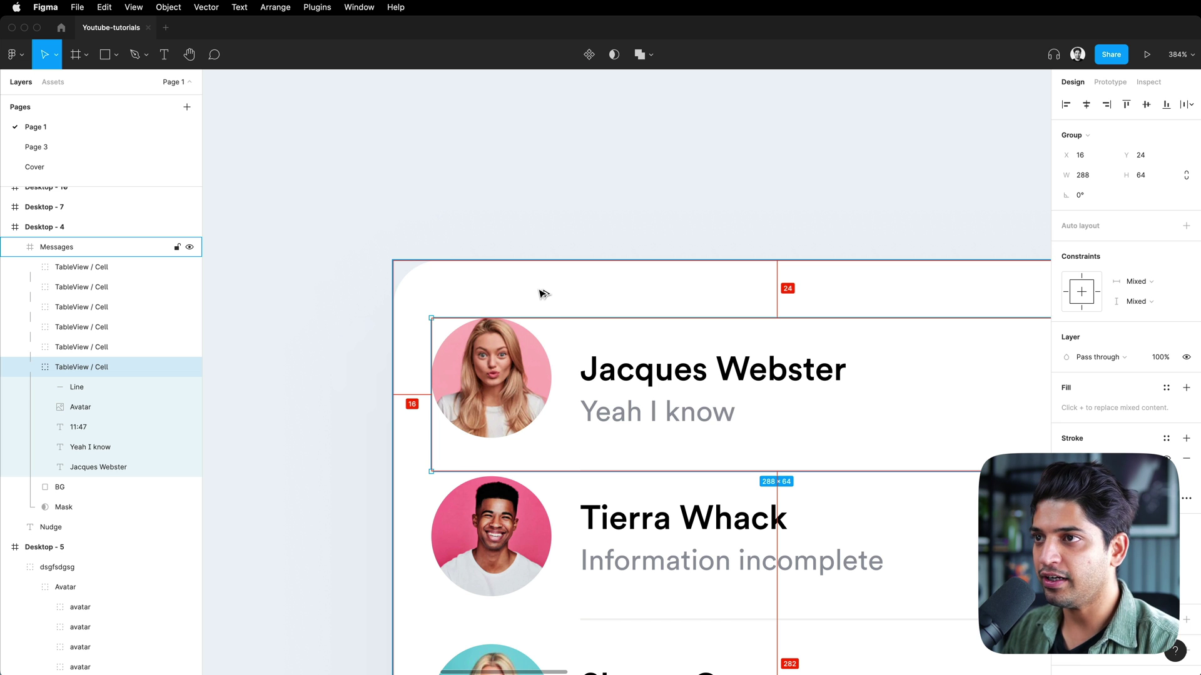
Nudge the Jacques Webster cell up twice by 8 px, then back down once.
{"action": "key", "text": "shift+Up"}
{"action": "key", "text": "shift+Up"}
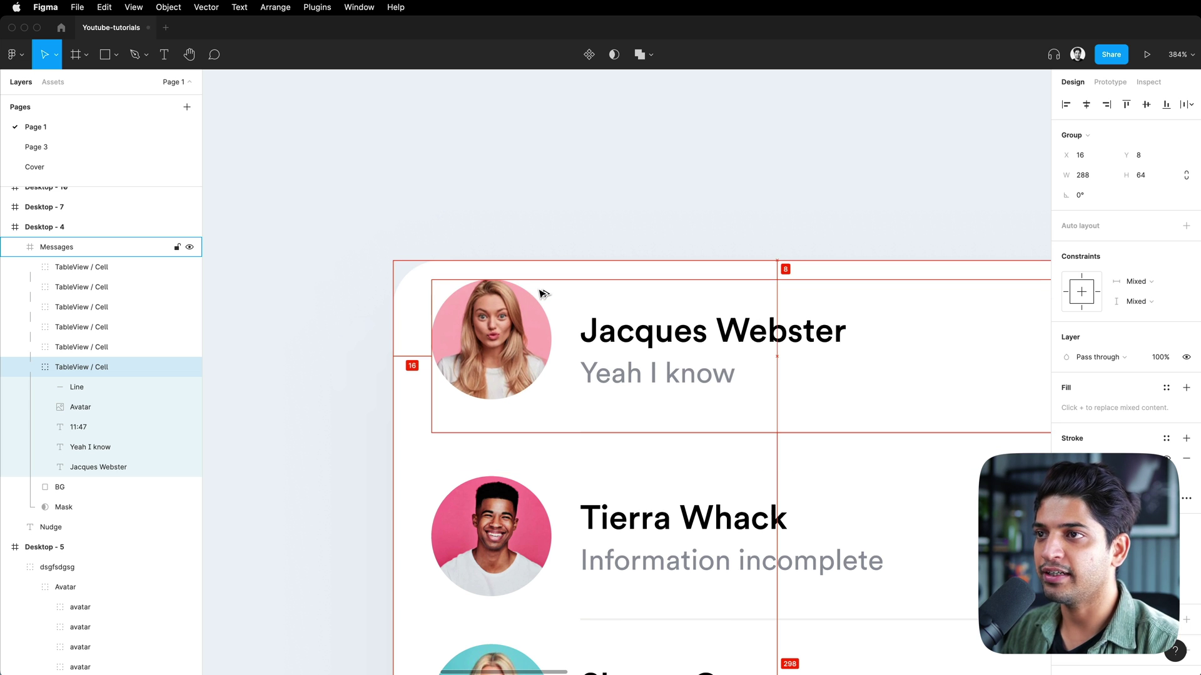
{"action": "key", "text": "shift+Up"}
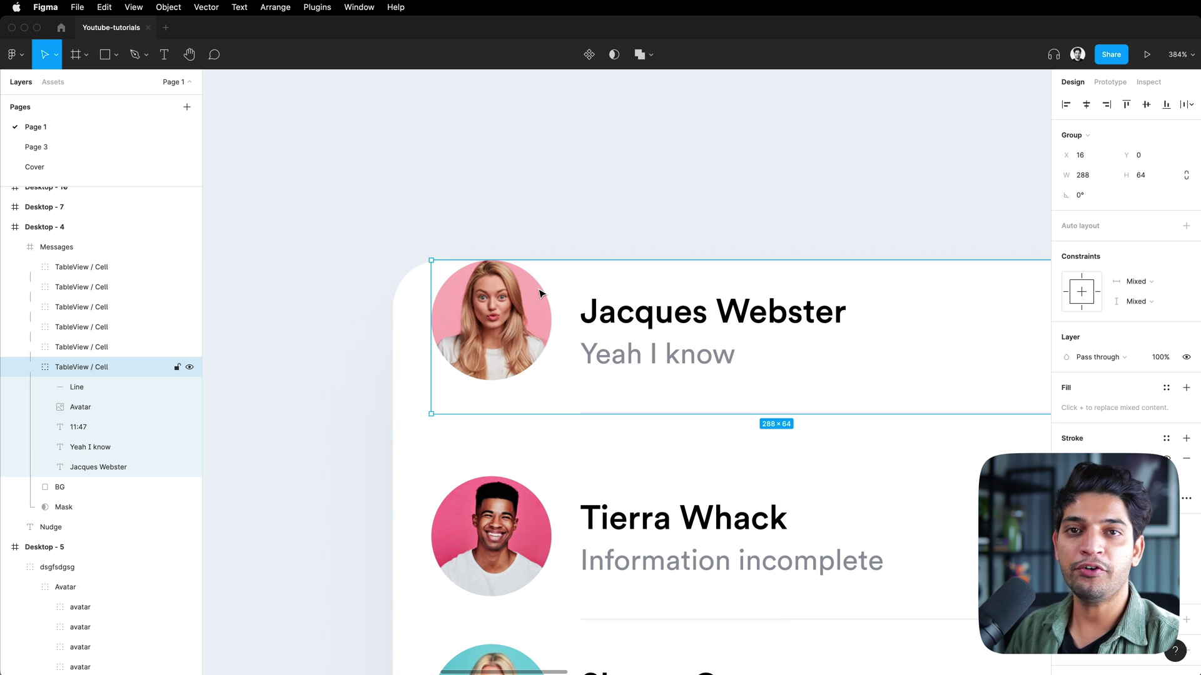
{"action": "key", "text": "shift+Down"}
{"action": "key", "text": "shift+Down"}
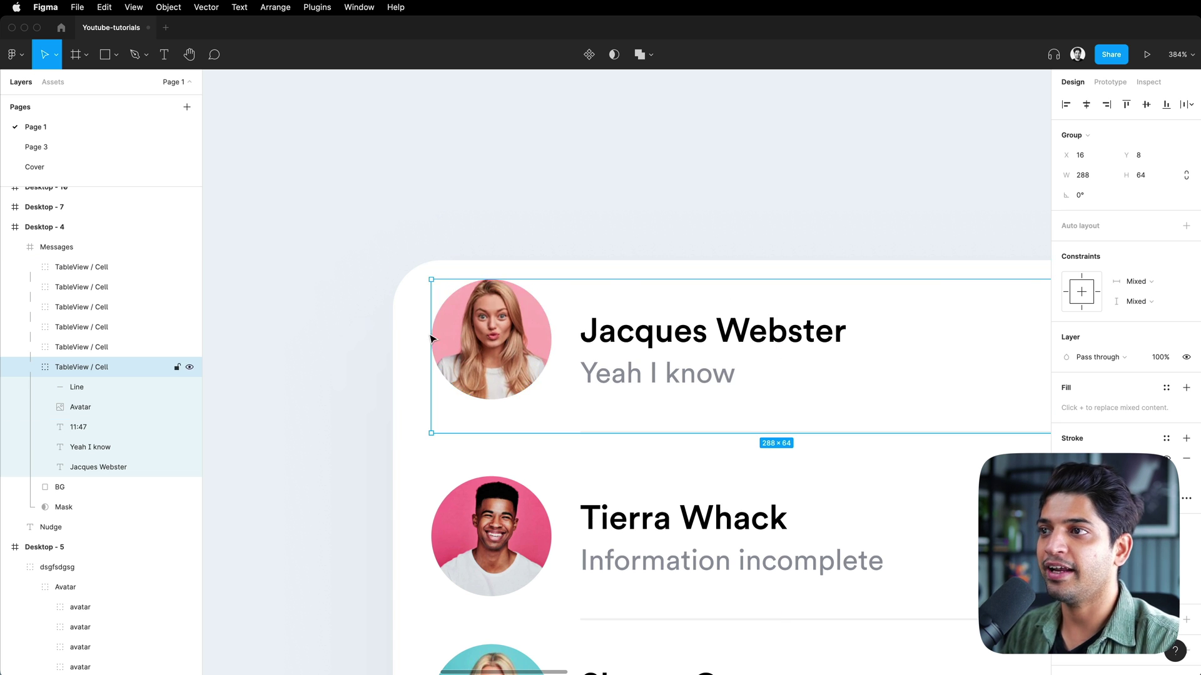
Scroll down to the Desktop - 7 Autolayout frame with the Café Figma card and clear the selection.
{"action": "left_click", "coordinate": [334, 330], "text": "alt"}
{"action": "scroll", "coordinate": [336, 334], "scroll_direction": "down", "scroll_amount": 1}
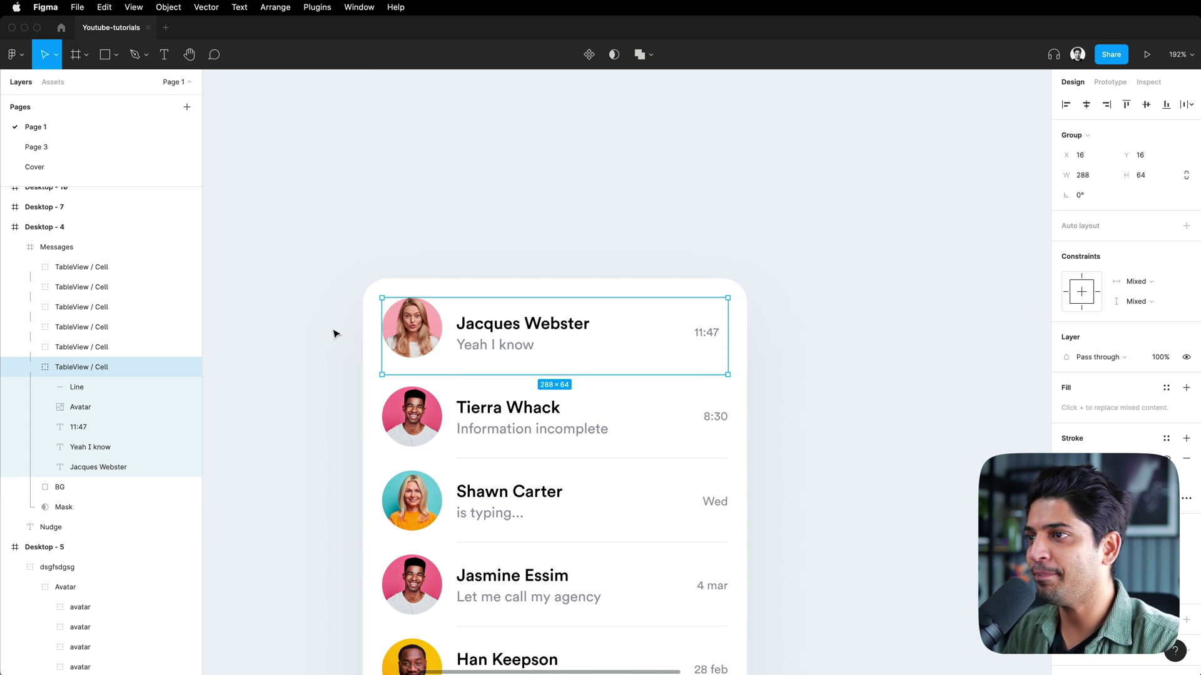
{"action": "scroll", "coordinate": [562, 479], "scroll_direction": "down", "scroll_amount": 1}
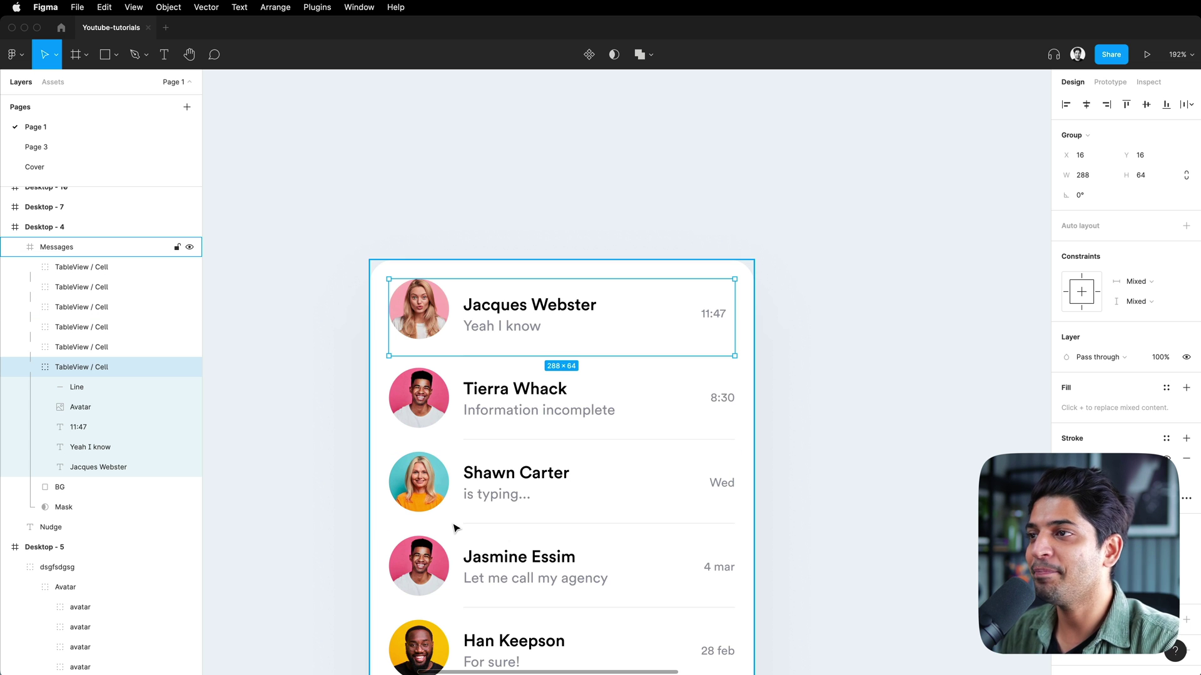
{"action": "scroll", "coordinate": [338, 533], "scroll_direction": "down", "scroll_amount": 10}
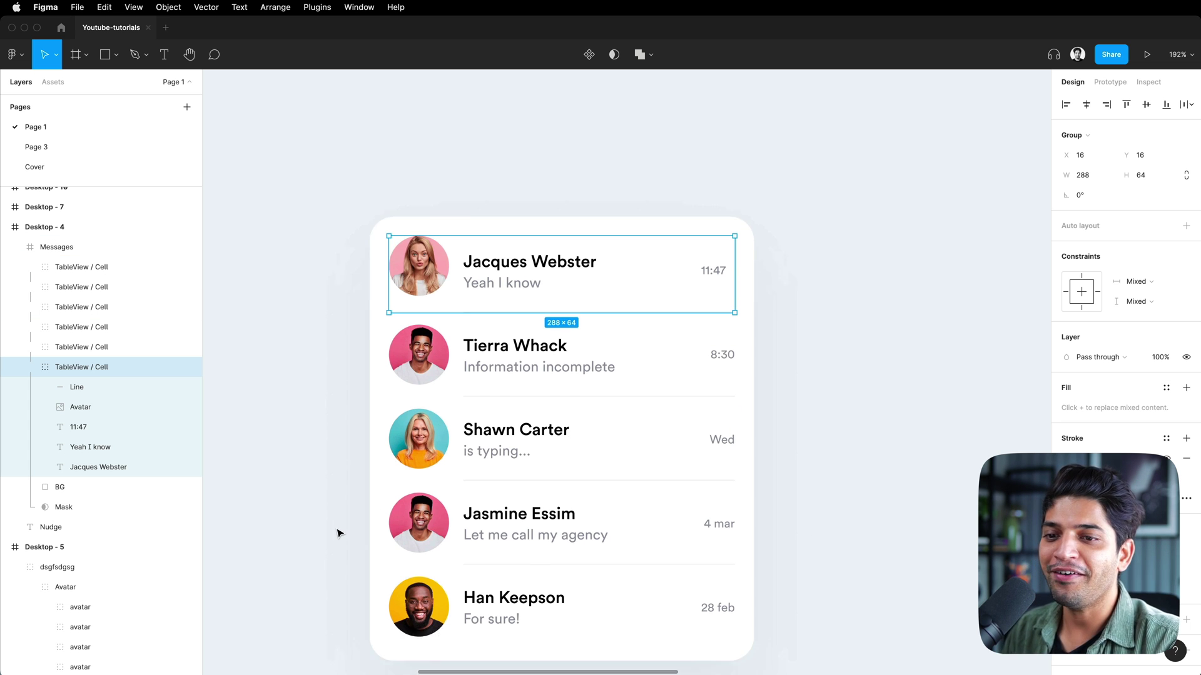
{"action": "scroll", "coordinate": [339, 533], "scroll_direction": "down", "scroll_amount": 3}
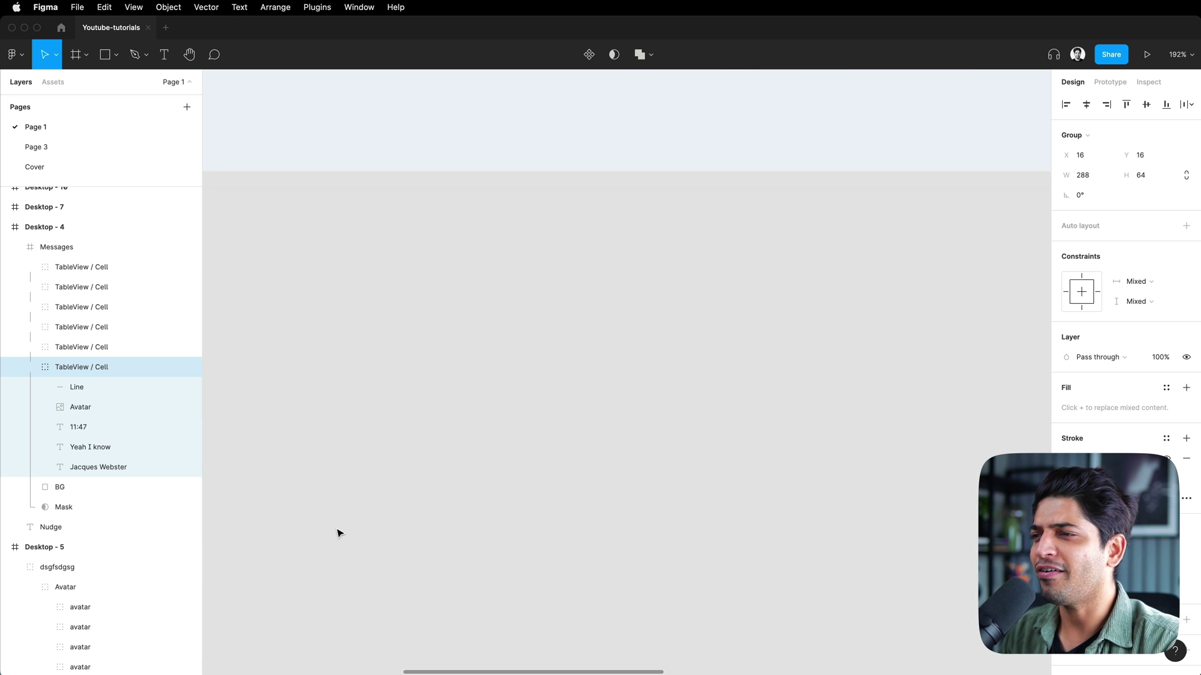
{"action": "scroll", "coordinate": [548, 457], "scroll_direction": "down", "scroll_amount": 5}
{"action": "scroll", "coordinate": [547, 457], "scroll_direction": "down", "scroll_amount": 5}
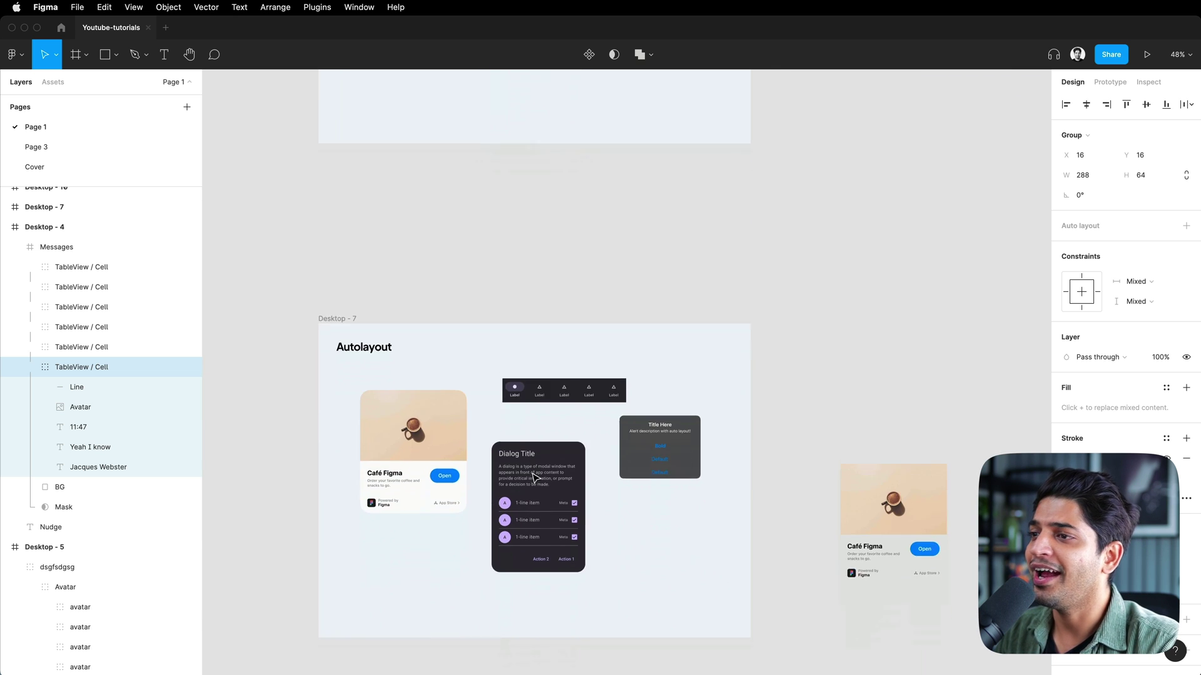
{"action": "scroll", "coordinate": [401, 365], "scroll_direction": "up", "scroll_amount": 5}
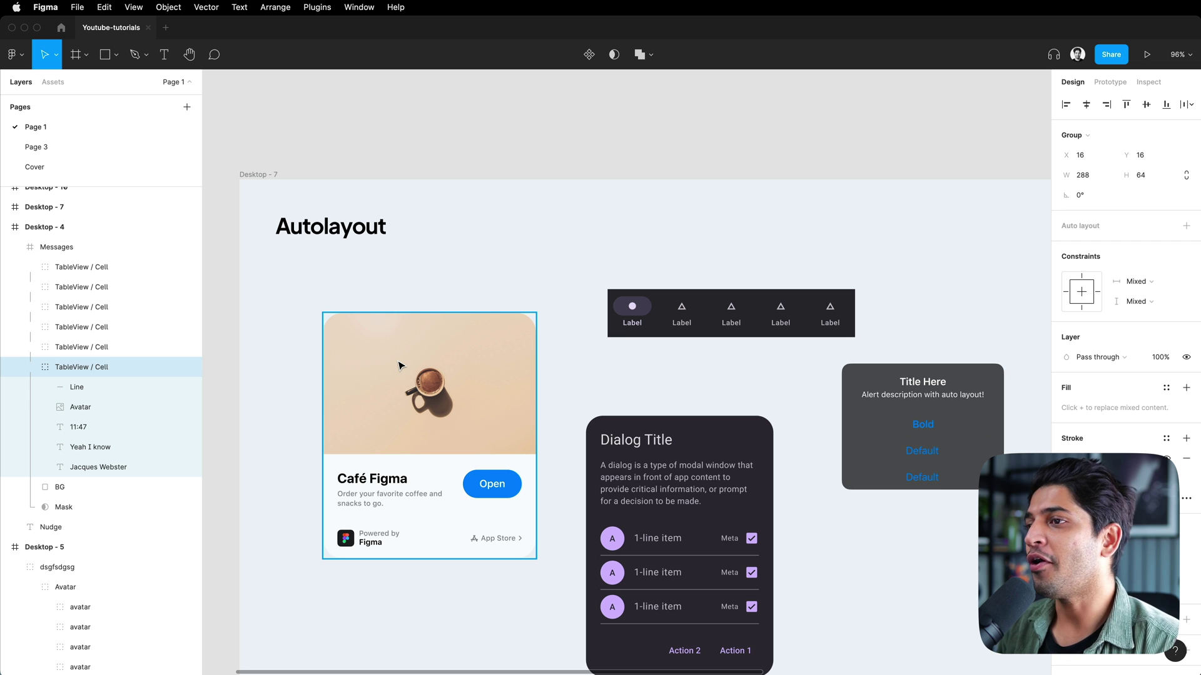
{"action": "key", "text": "Escape"}
{"action": "scroll", "coordinate": [400, 365], "scroll_direction": "down", "scroll_amount": 3}
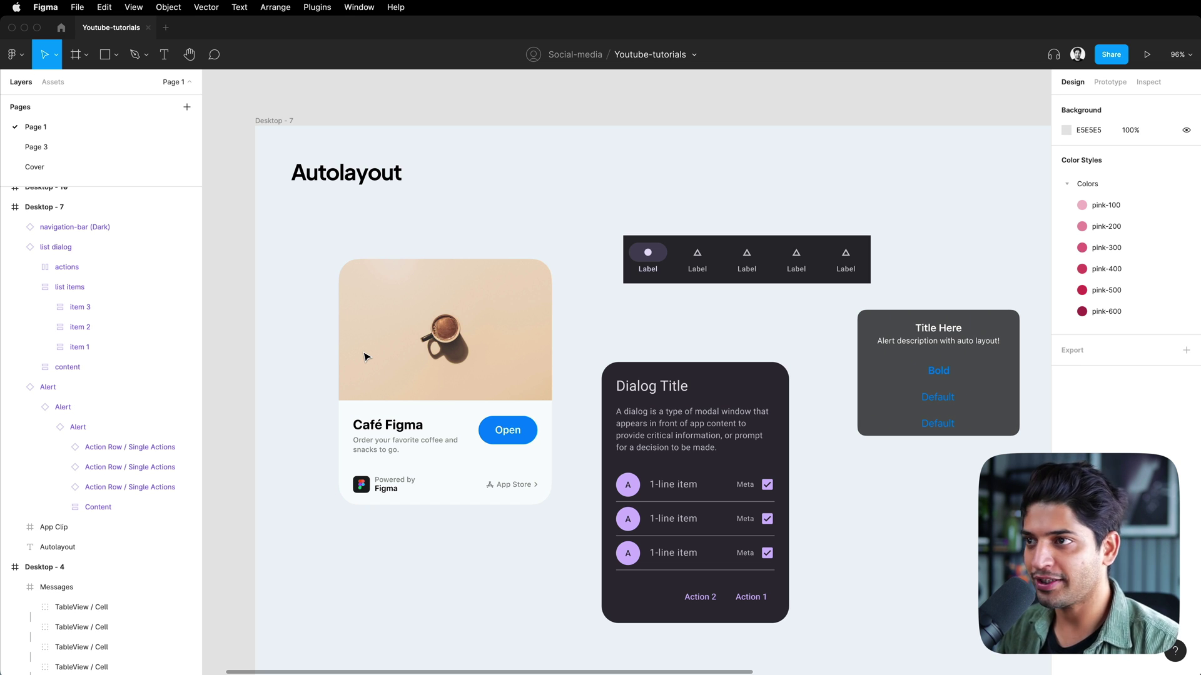
Hide the list dialog's list items, then try stretching the dialog to 346 tall and undo.
{"action": "left_click", "coordinate": [603, 509]}
{"action": "scroll", "coordinate": [626, 488], "scroll_direction": "up", "scroll_amount": 5}
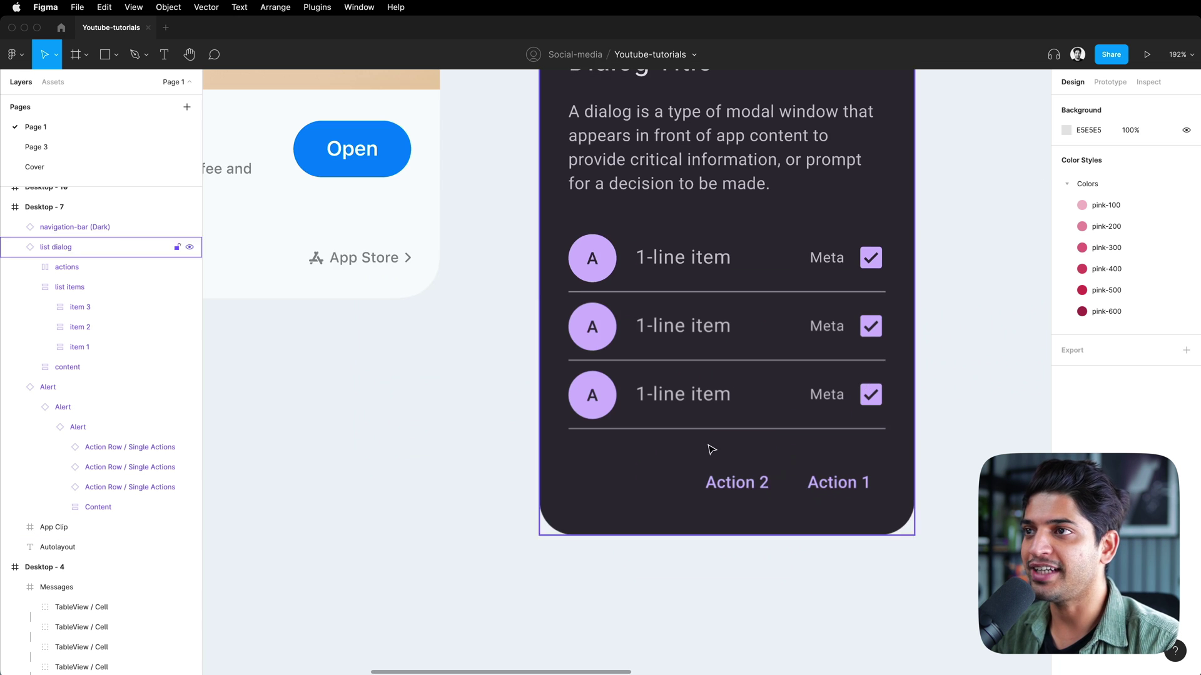
{"action": "scroll", "coordinate": [711, 448], "scroll_direction": "up", "scroll_amount": 1}
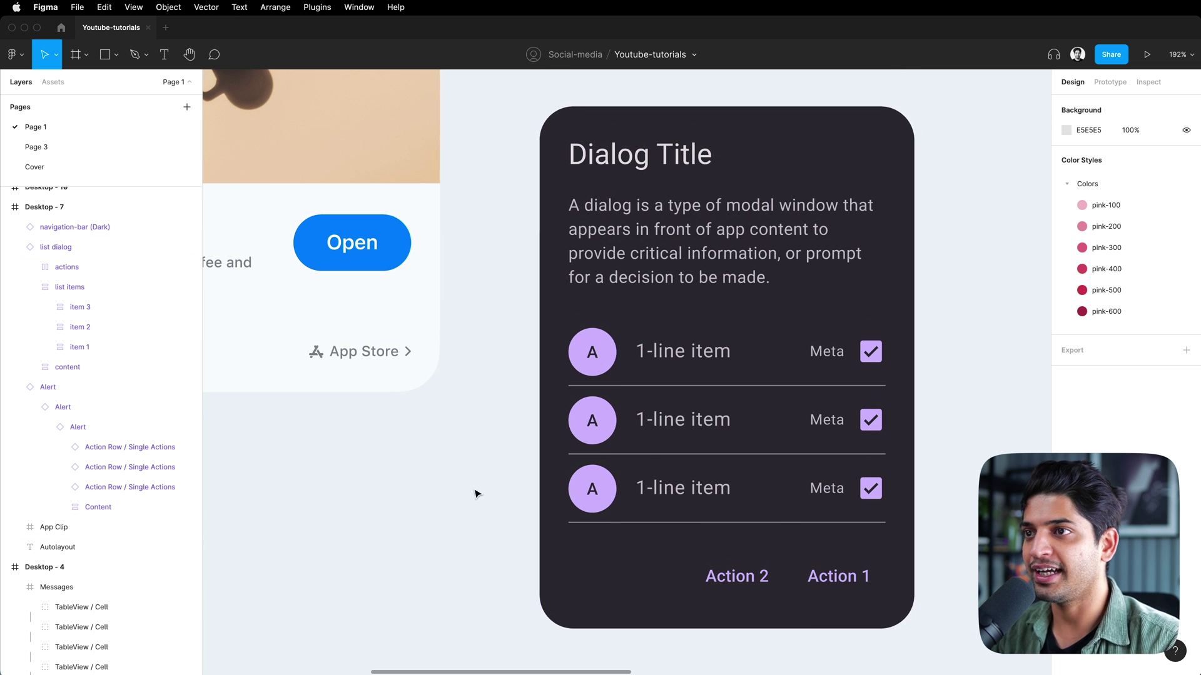
{"action": "scroll", "coordinate": [478, 489], "scroll_direction": "up", "scroll_amount": 1}
{"action": "left_click", "coordinate": [701, 442]}
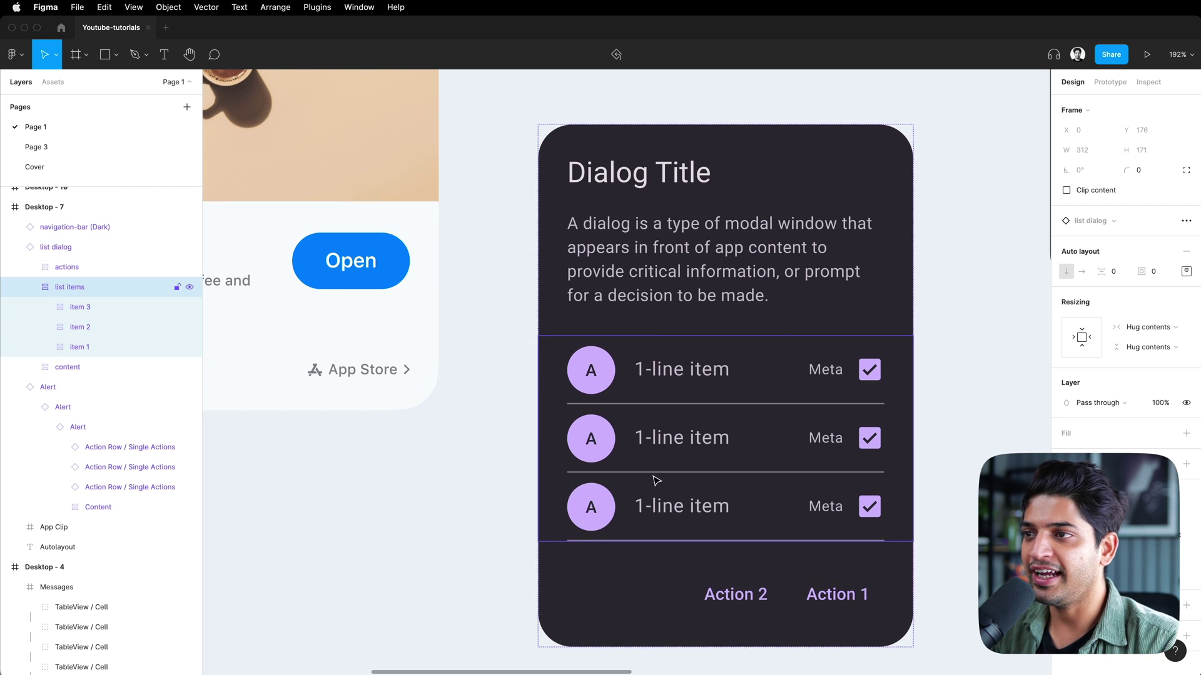
{"action": "key", "text": "shift+super+h"}
{"action": "left_click", "coordinate": [424, 549]}
{"action": "scroll", "coordinate": [423, 549], "scroll_direction": "up", "scroll_amount": 1}
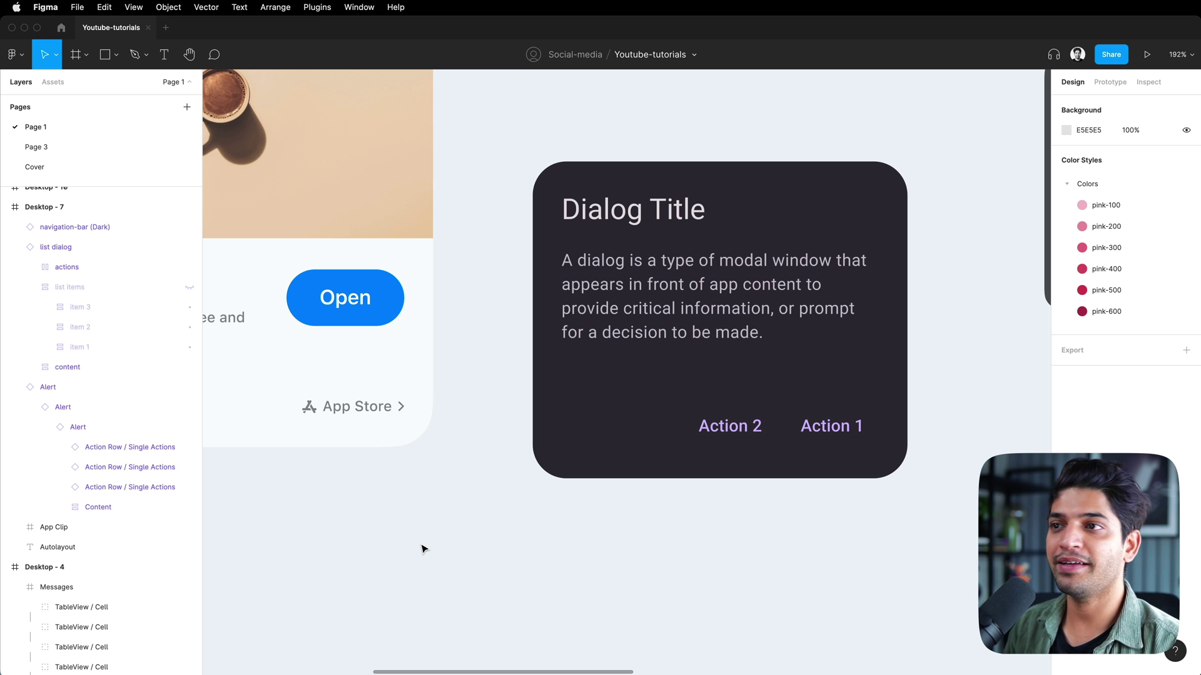
{"action": "left_click", "coordinate": [614, 410]}
{"action": "left_click_drag", "start_coordinate": [638, 479], "coordinate": [644, 576]}
{"action": "key", "text": "super+z"}
Hide the Alert's third Default action row.
{"action": "scroll", "coordinate": [644, 579], "scroll_direction": "right", "scroll_amount": 10}
{"action": "scroll", "coordinate": [644, 578], "scroll_direction": "up", "scroll_amount": 5}
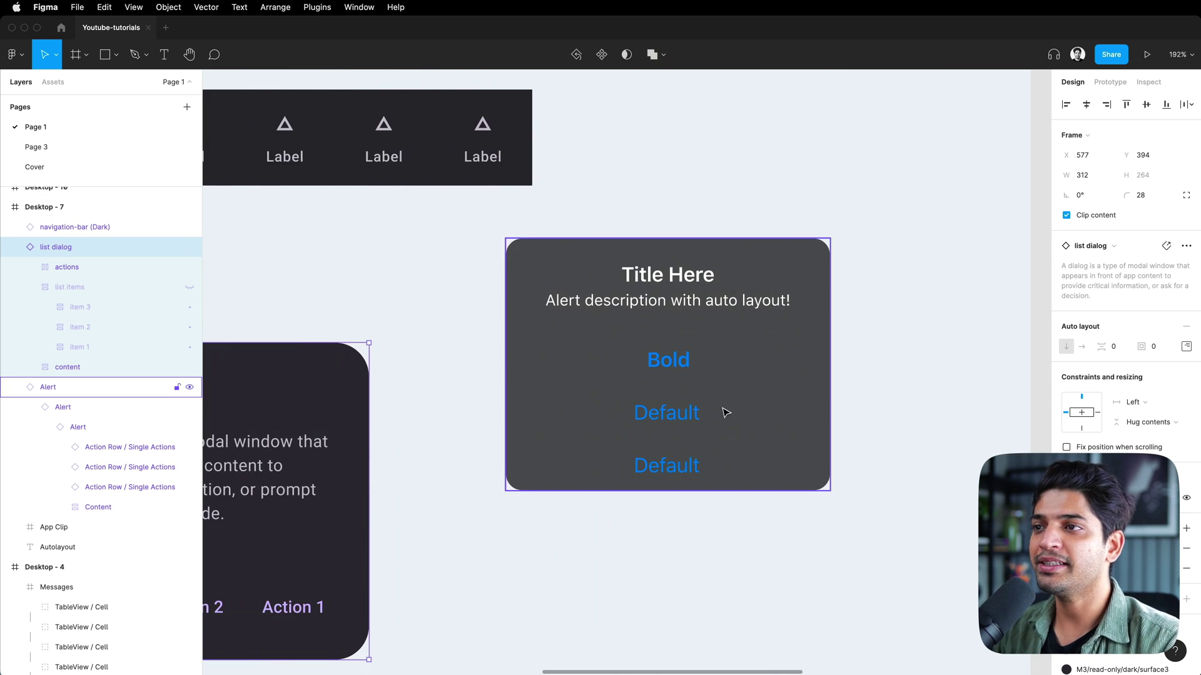
{"action": "double_click", "coordinate": [725, 412]}
{"action": "double_click", "coordinate": [747, 412]}
{"action": "key", "text": "shift+super+h"}
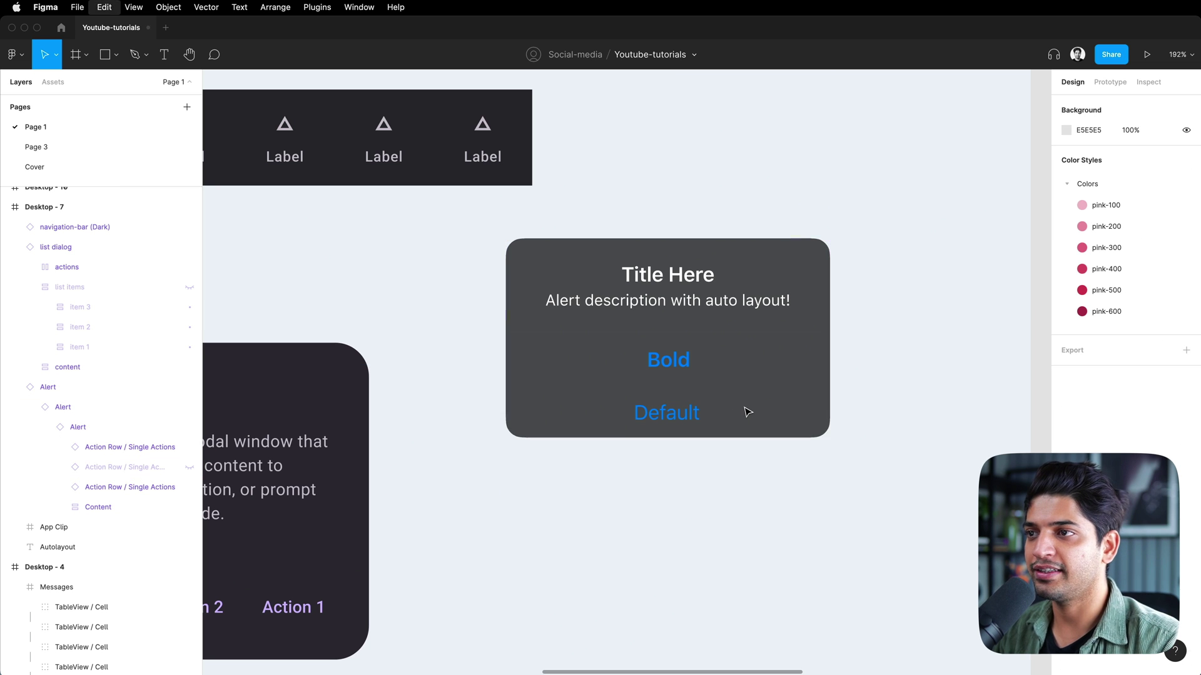
Move the dark navigation bar up and hide its middle Dark segment.
{"action": "scroll", "coordinate": [748, 412], "scroll_direction": "up", "scroll_amount": 3}
{"action": "scroll", "coordinate": [748, 412], "scroll_direction": "left", "scroll_amount": 5}
{"action": "scroll", "coordinate": [747, 412], "scroll_direction": "left", "scroll_amount": 5}
{"action": "scroll", "coordinate": [747, 412], "scroll_direction": "up", "scroll_amount": 3}
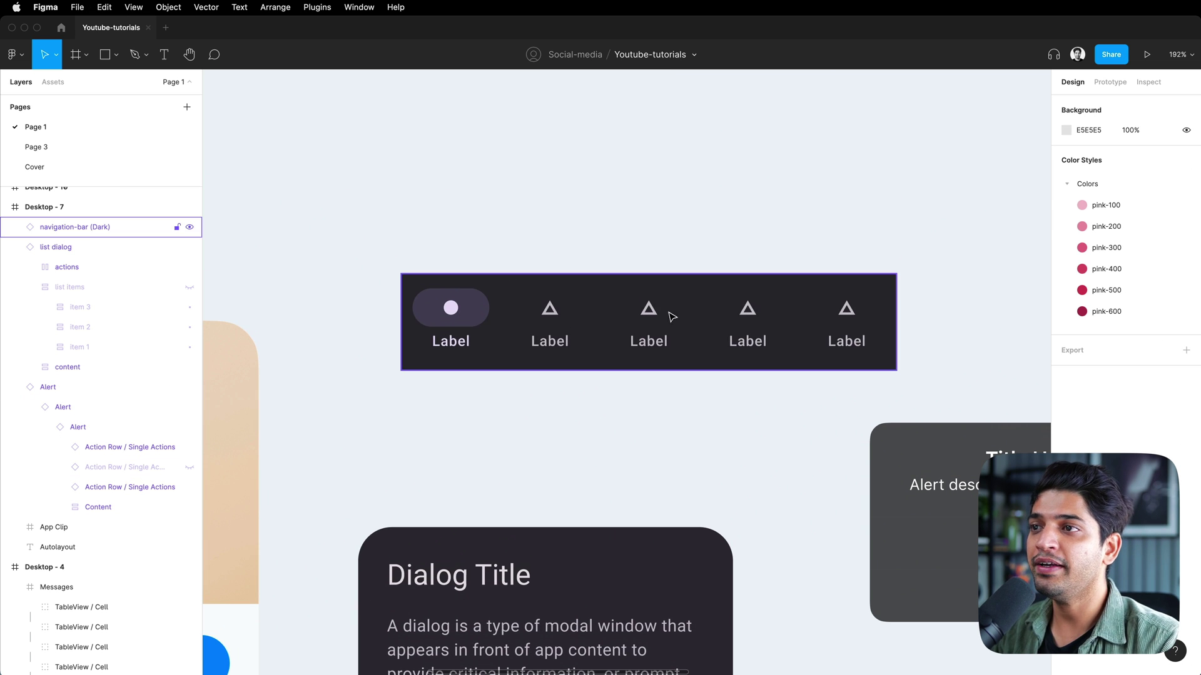
{"action": "left_click_drag", "start_coordinate": [670, 316], "coordinate": [706, 267]}
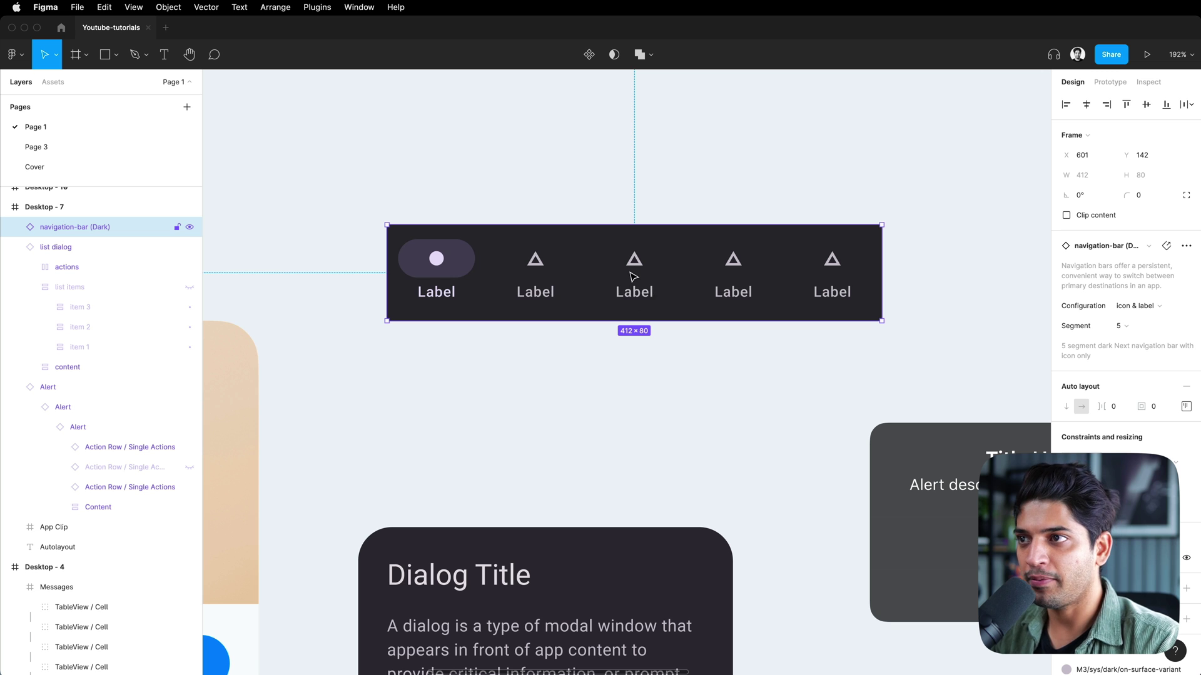
{"action": "scroll", "coordinate": [581, 294], "scroll_direction": "up", "scroll_amount": 2}
{"action": "scroll", "coordinate": [576, 298], "scroll_direction": "up", "scroll_amount": 3}
{"action": "scroll", "coordinate": [582, 300], "scroll_direction": "down", "scroll_amount": 3}
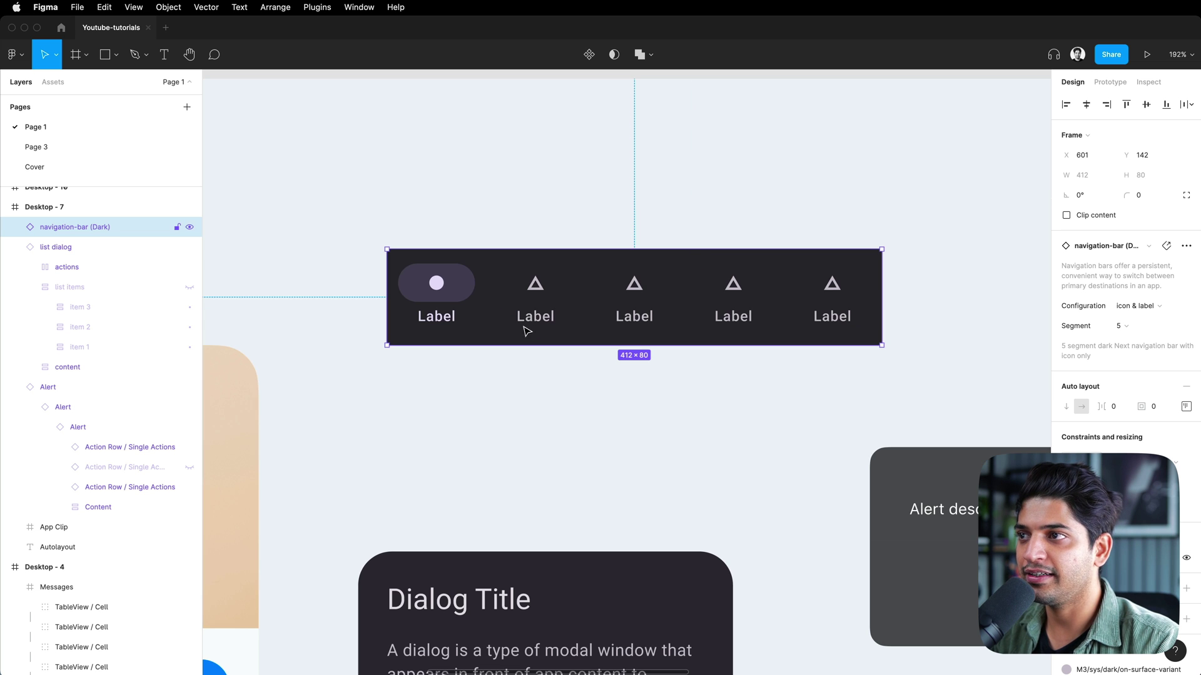
{"action": "left_click", "coordinate": [631, 292]}
{"action": "left_click", "coordinate": [632, 292]}
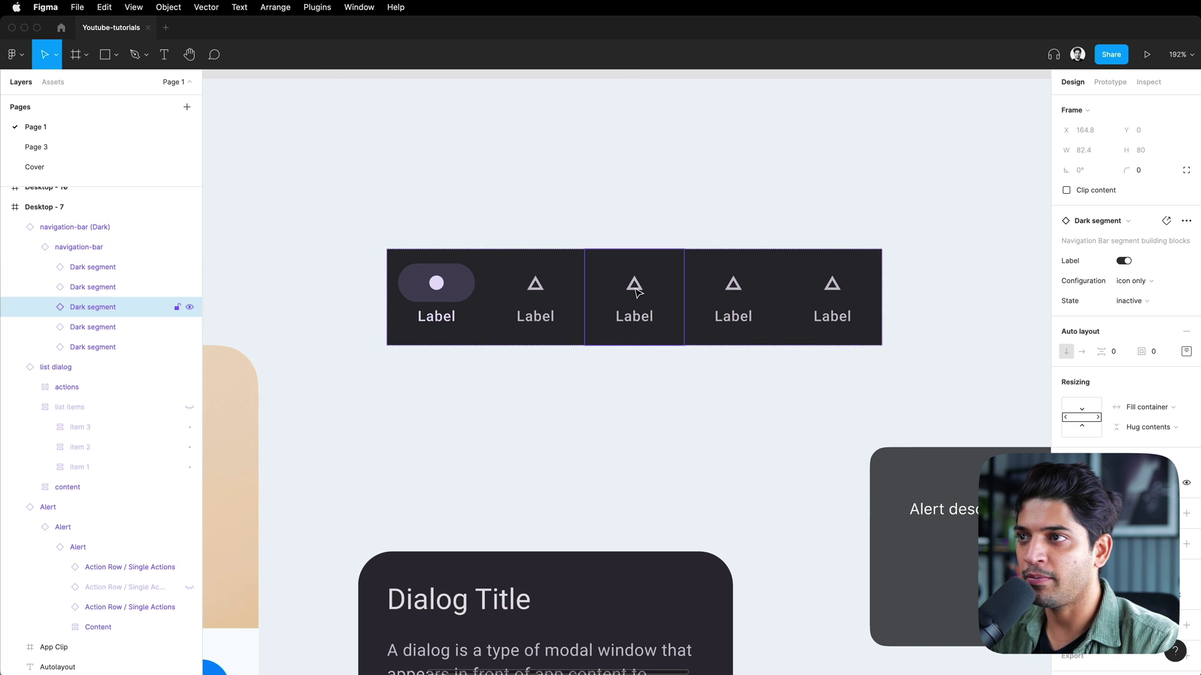
{"action": "key", "text": "super+shift+h"}
{"action": "left_click", "coordinate": [536, 417]}
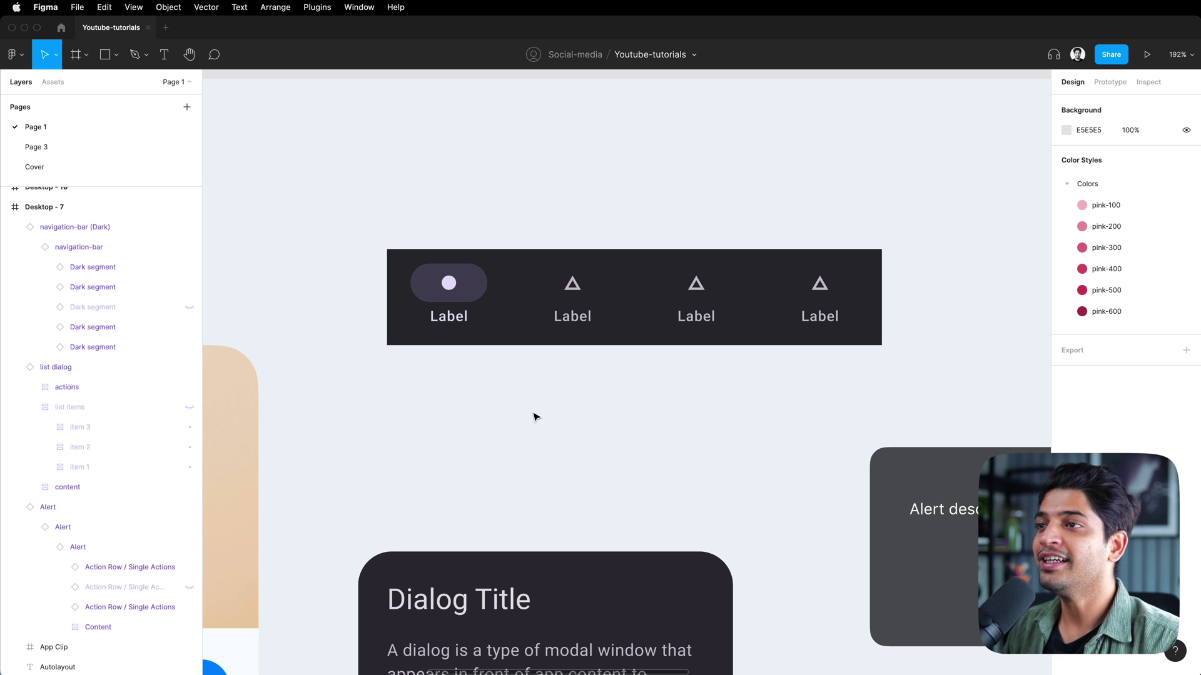
{"action": "left_click", "coordinate": [625, 412]}
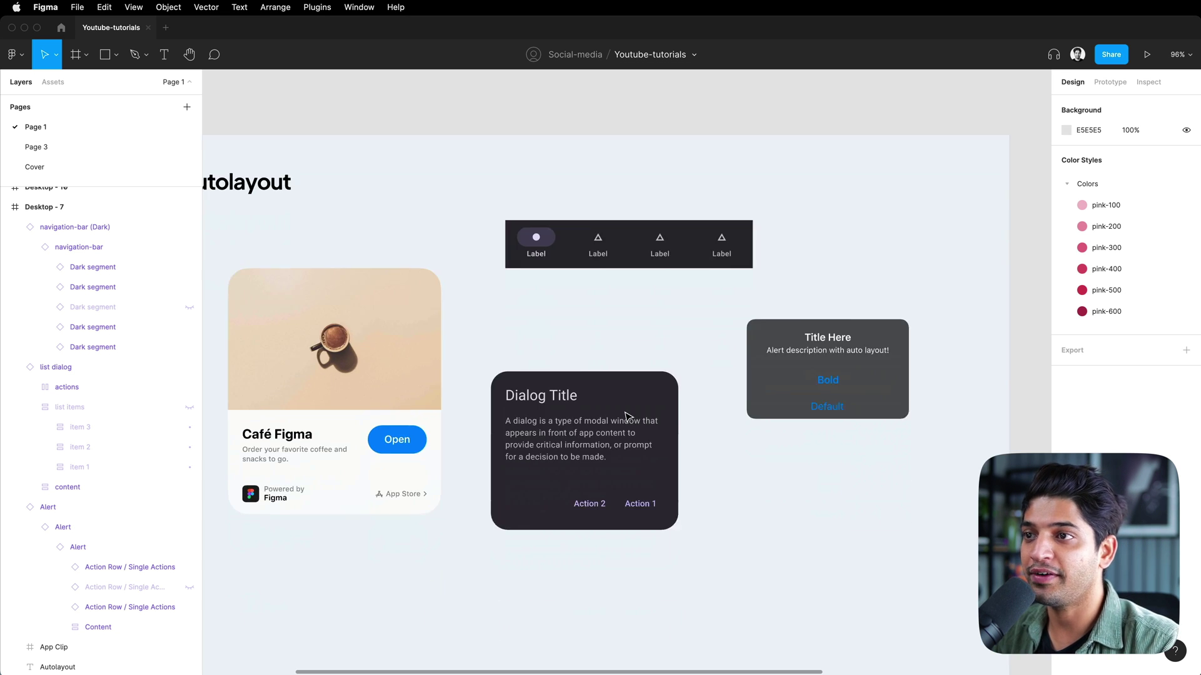
Select the nav bar, dialog and alert, and place the second Café Figma card beside the first.
{"action": "left_click", "coordinate": [625, 413]}
{"action": "left_click_drag", "start_coordinate": [863, 313], "coordinate": [747, 229]}
{"action": "left_click", "coordinate": [994, 437]}
{"action": "scroll", "coordinate": [897, 451], "scroll_direction": "right", "scroll_amount": 5}
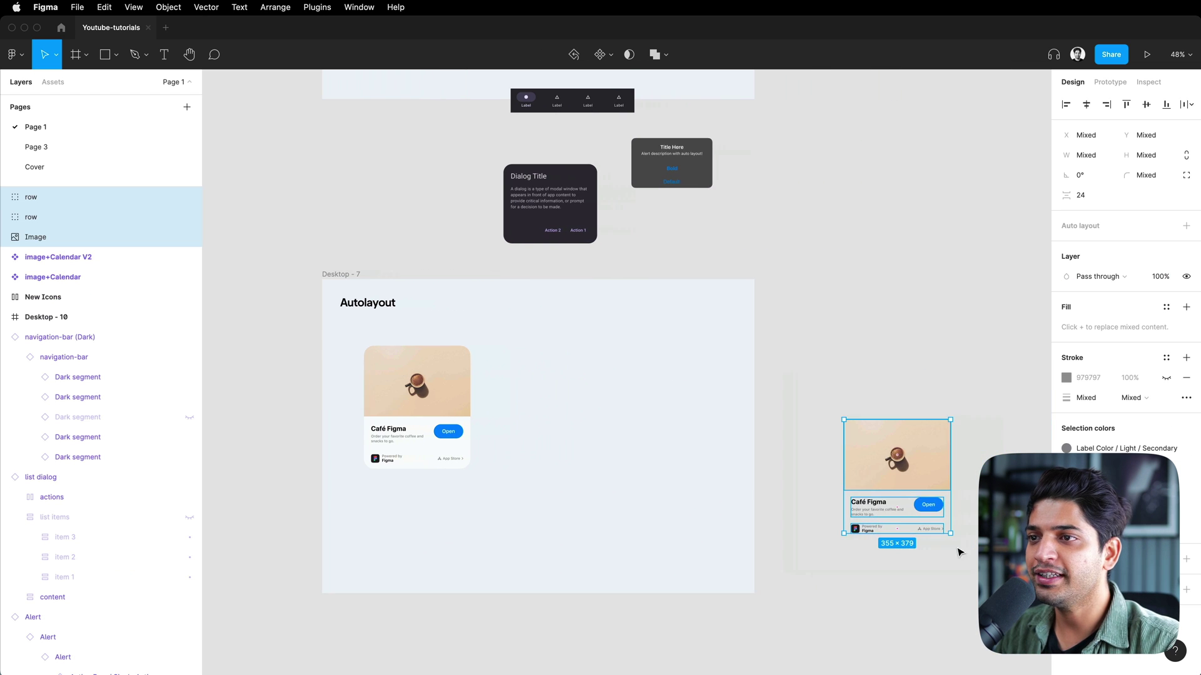
{"action": "left_click_drag", "start_coordinate": [897, 450], "coordinate": [553, 380]}
{"action": "left_click", "coordinate": [489, 404]}
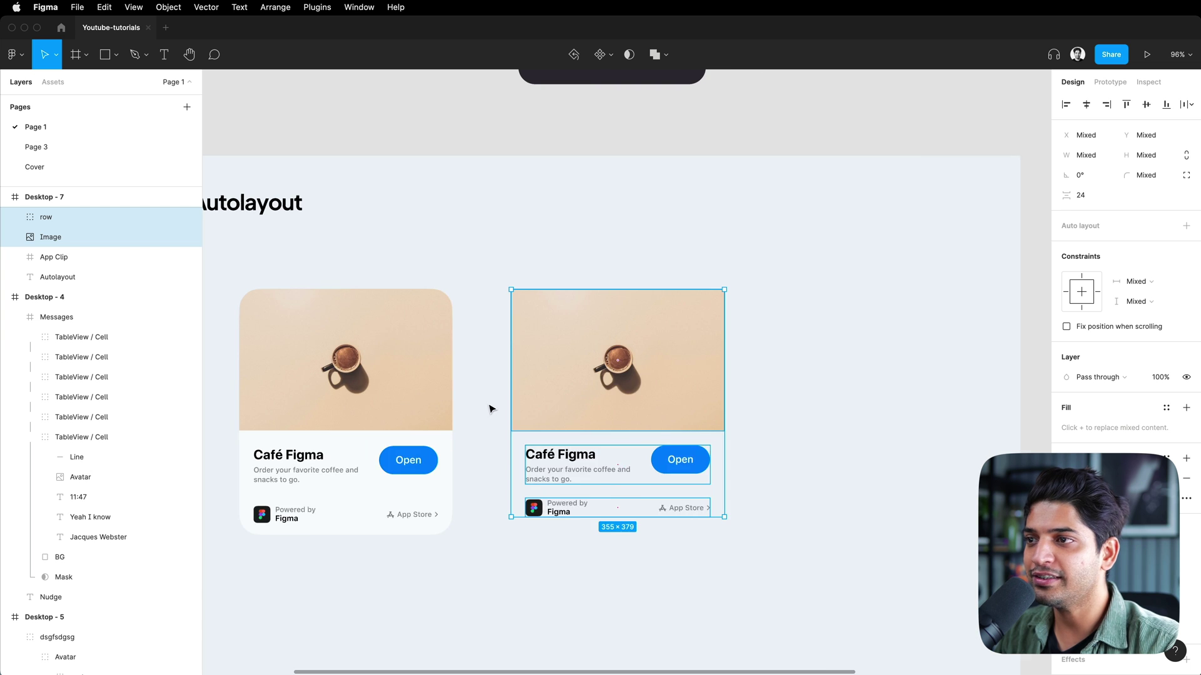
{"action": "scroll", "coordinate": [595, 544], "scroll_direction": "left", "scroll_amount": 3}
Wrap the second card's image and two rows in a vertical auto layout frame with 24 spacing.
{"action": "left_click", "coordinate": [667, 613]}
{"action": "scroll", "coordinate": [666, 613], "scroll_direction": "left", "scroll_amount": 1}
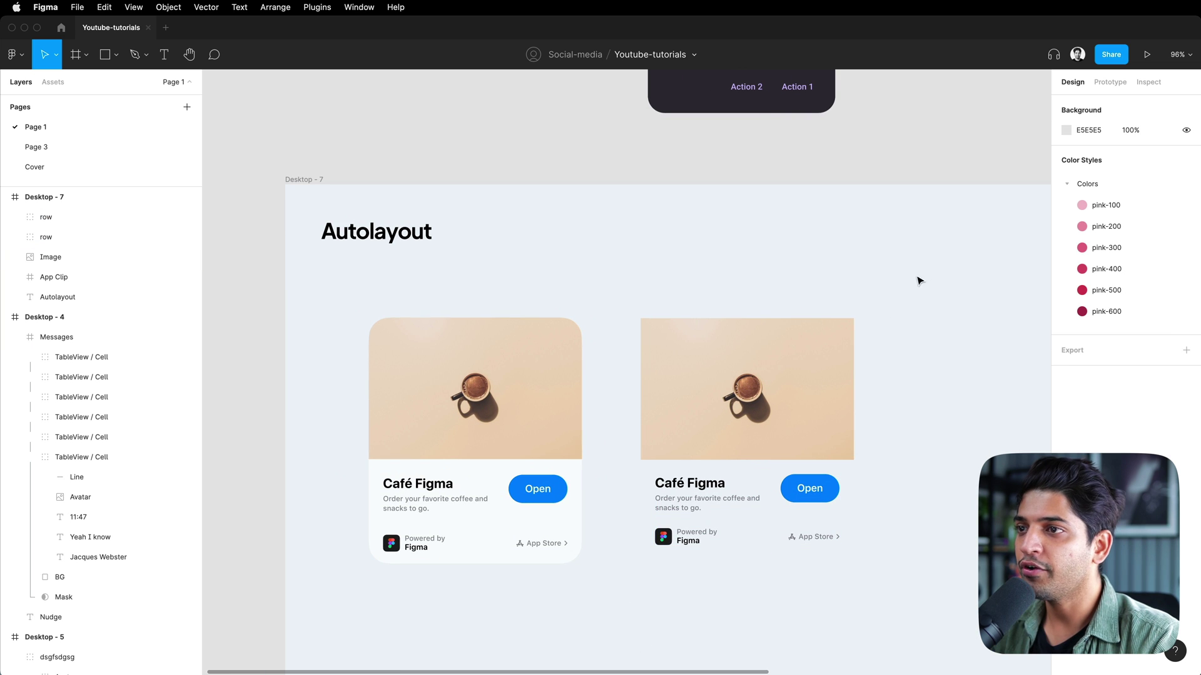
{"action": "left_click_drag", "start_coordinate": [903, 283], "coordinate": [623, 584]}
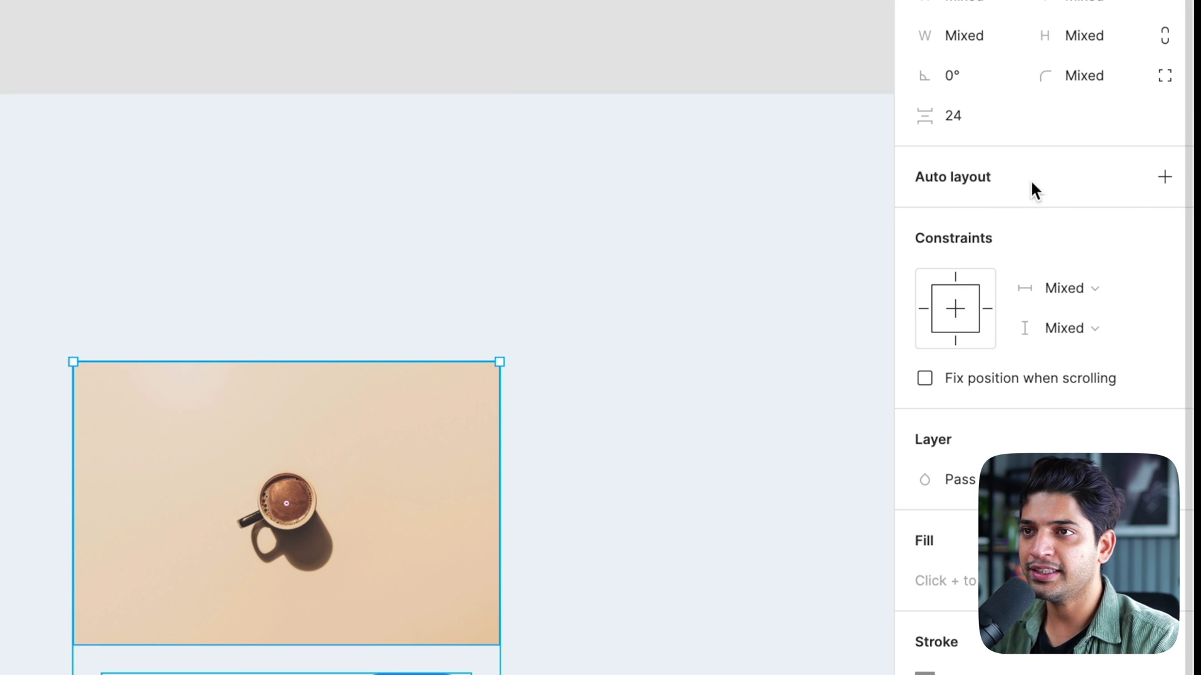
{"action": "key", "text": "shift+a"}
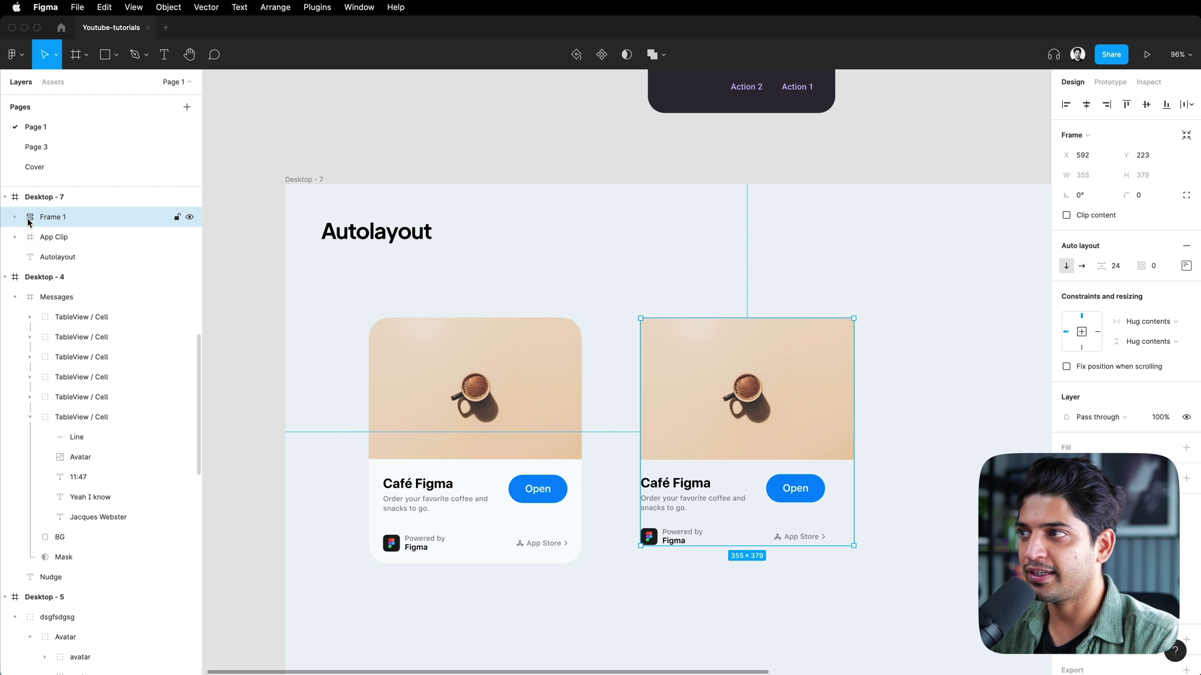
{"action": "left_click", "coordinate": [786, 593]}
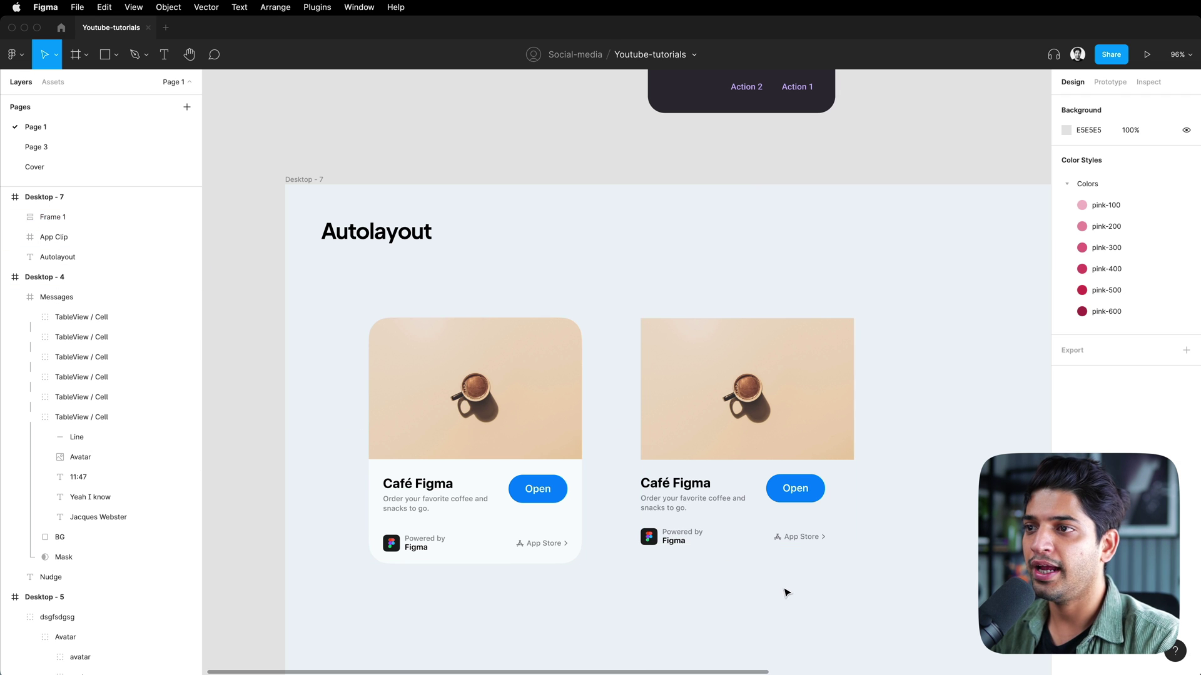
Wrap the Café Figma/Open row and the Powered by/App Store row in auto layout, then stack both.
{"action": "key", "text": "super+plus"}
{"action": "double_click", "coordinate": [786, 458]}
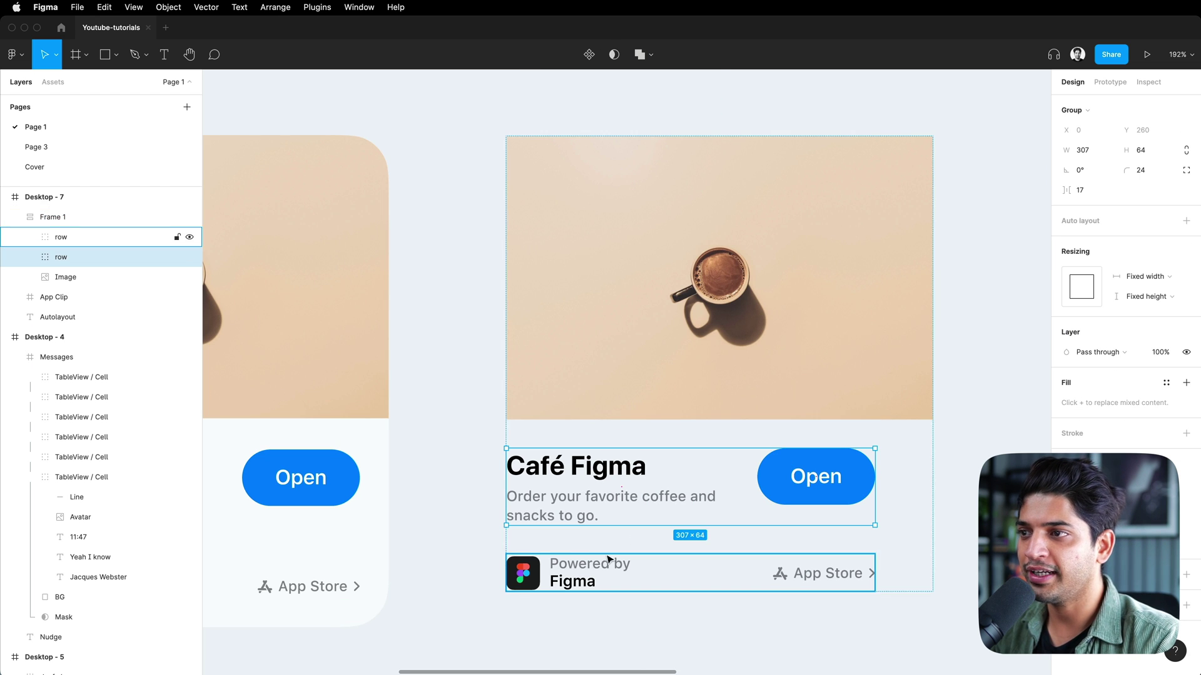
{"action": "key", "text": "shift+a"}
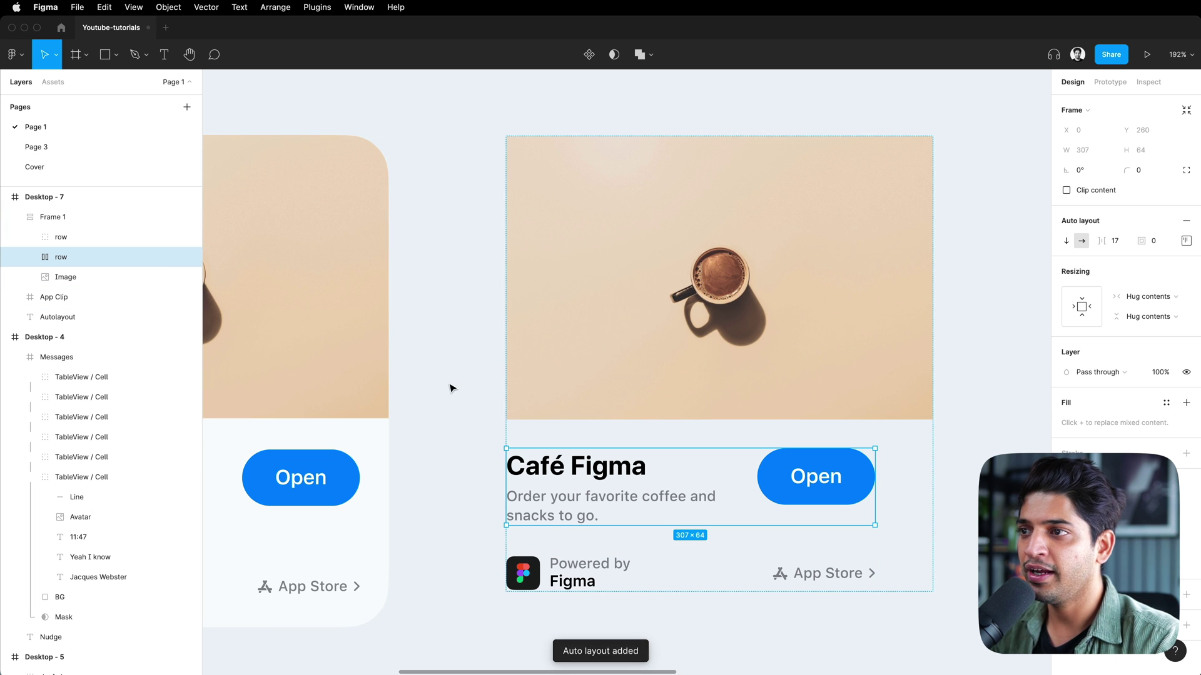
{"action": "left_click", "coordinate": [590, 576]}
{"action": "key", "text": "shift+a"}
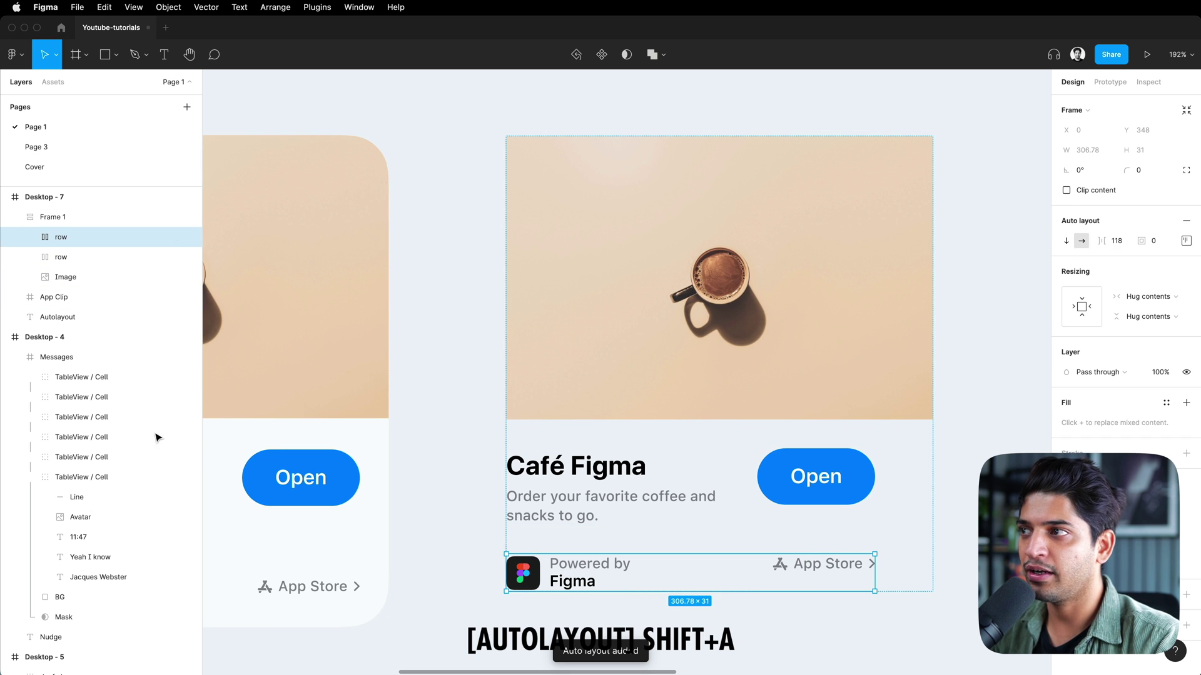
{"action": "left_click", "coordinate": [56, 263]}
{"action": "left_click", "coordinate": [61, 238], "text": "shift"}
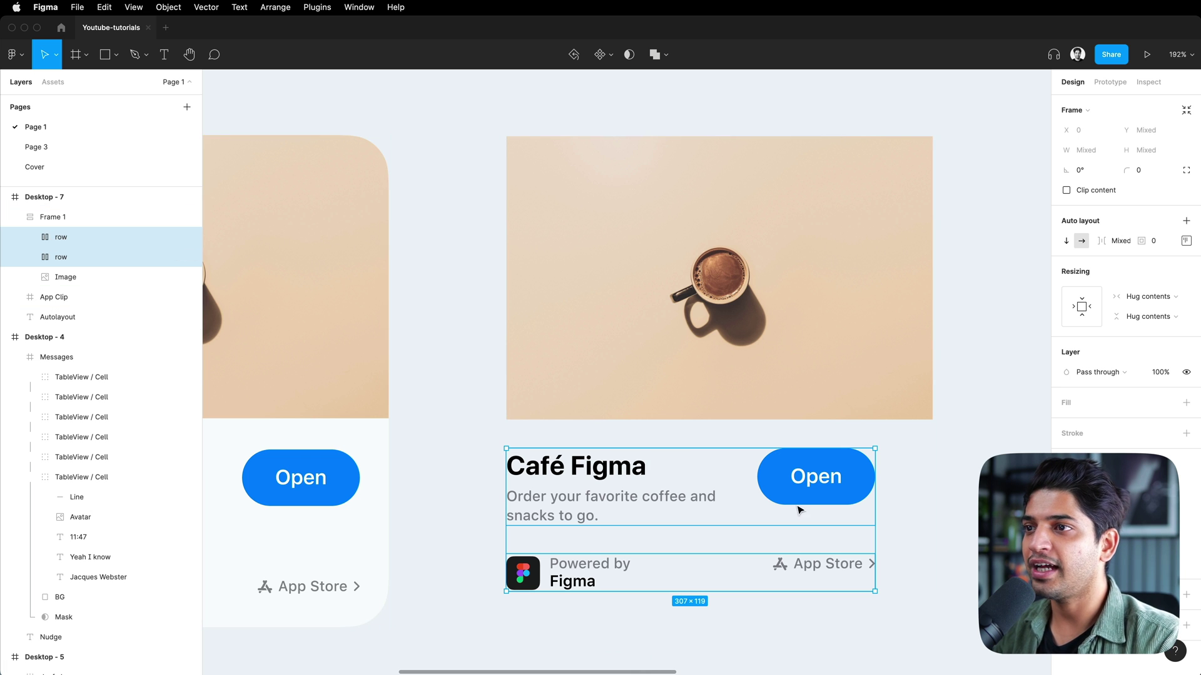
{"action": "key", "text": "shift+a"}
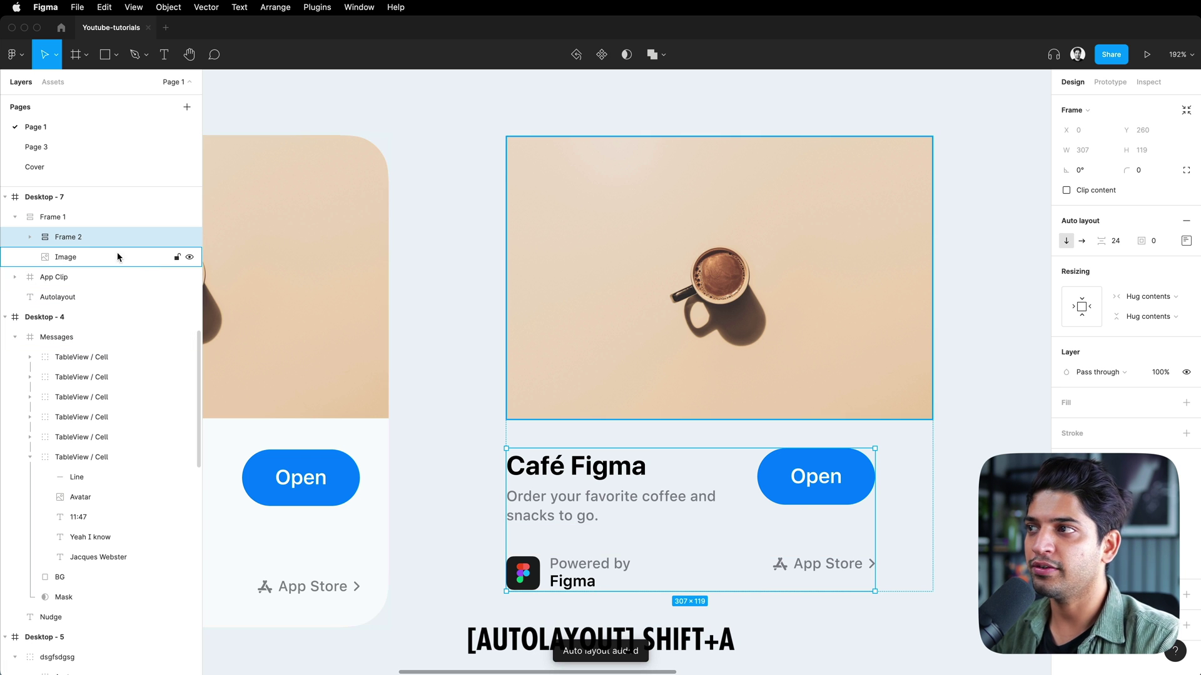
Set Frame 2 and both text rows to Fill container width.
{"action": "left_click", "coordinate": [30, 238]}
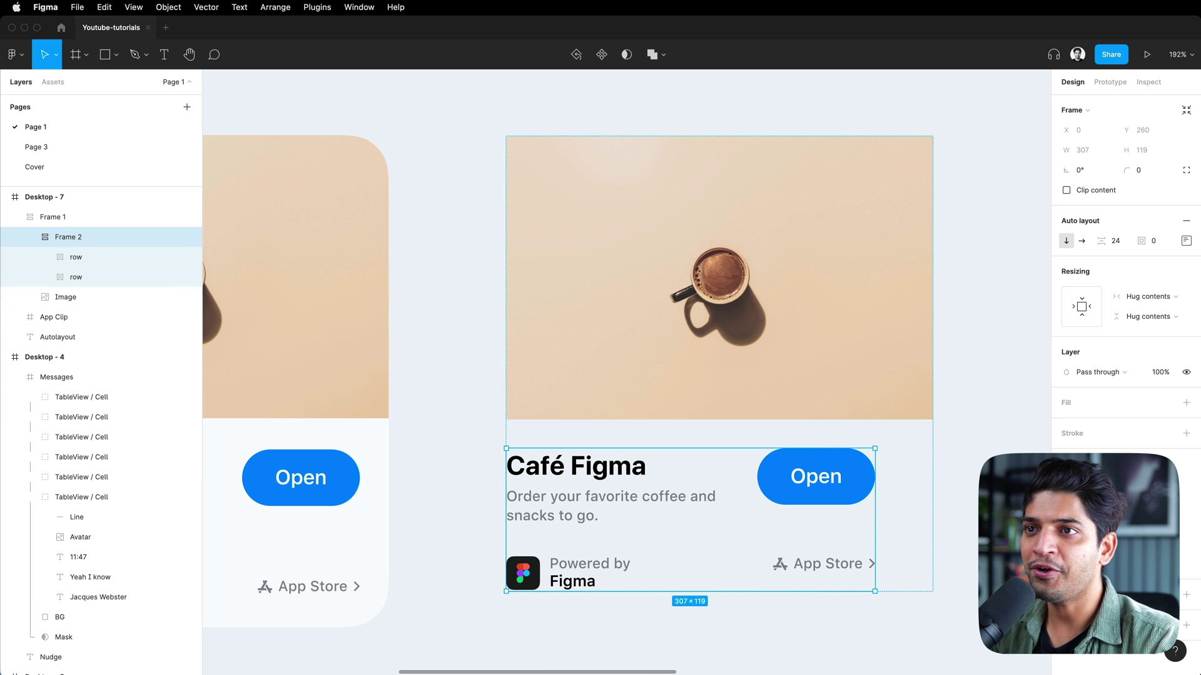
{"action": "left_click", "coordinate": [1145, 297]}
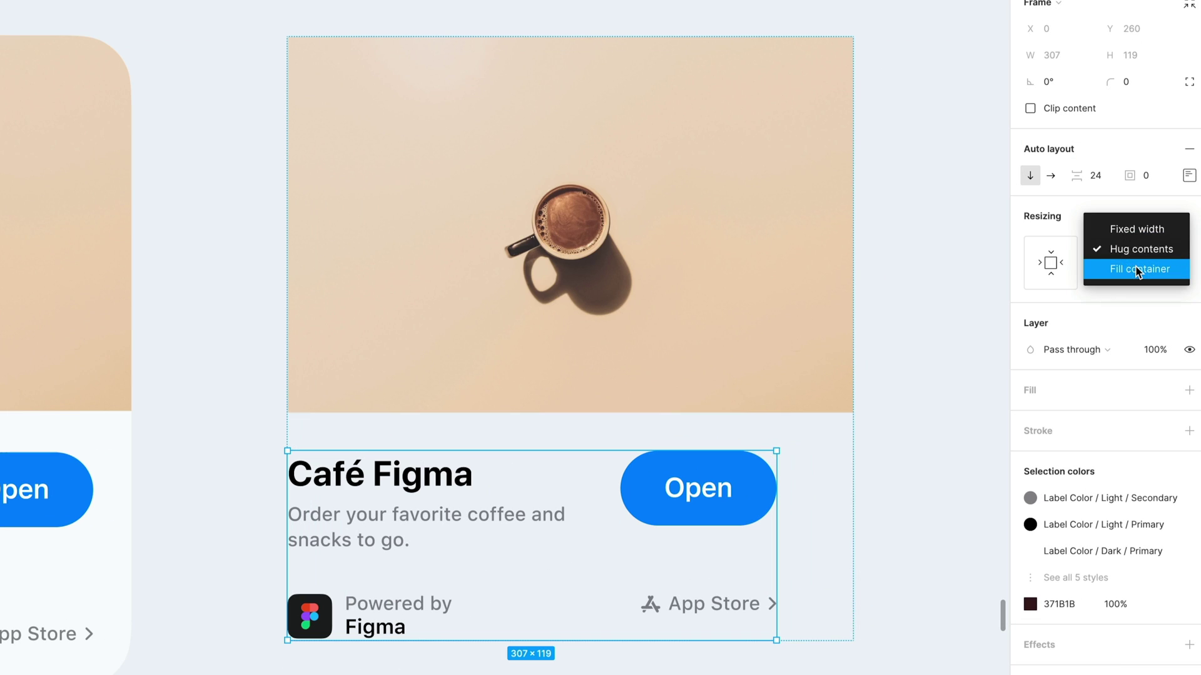
{"action": "left_click", "coordinate": [1137, 270]}
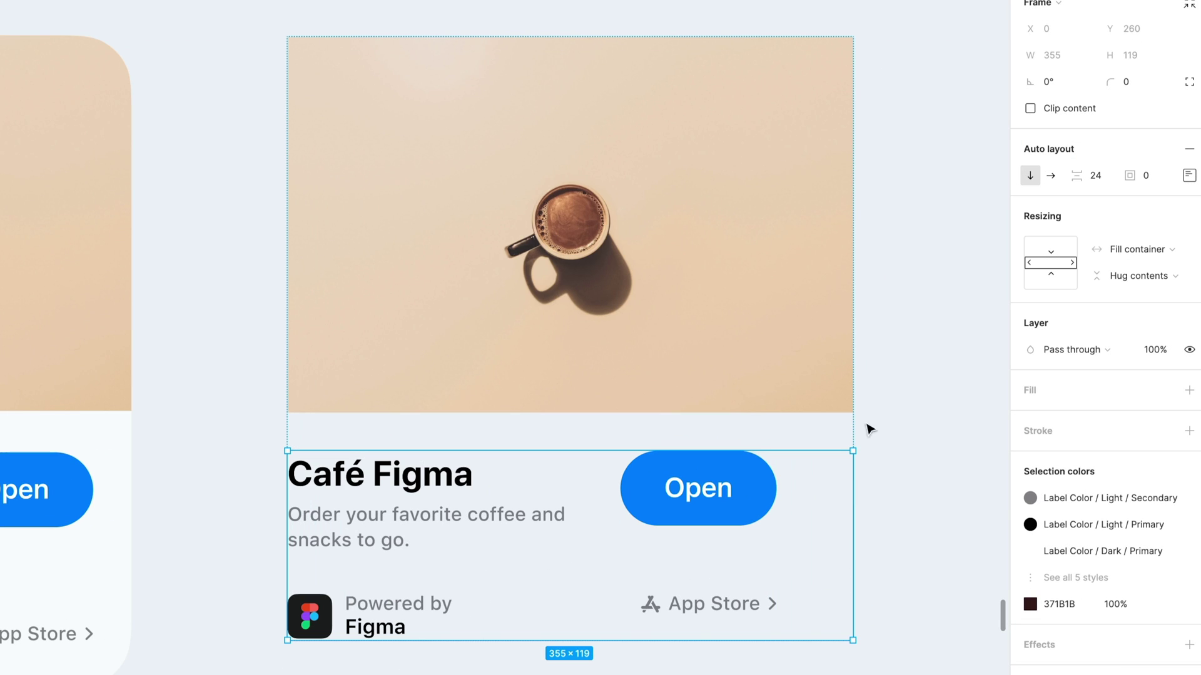
{"action": "left_click", "coordinate": [609, 514]}
{"action": "left_click", "coordinate": [728, 604], "text": "shift"}
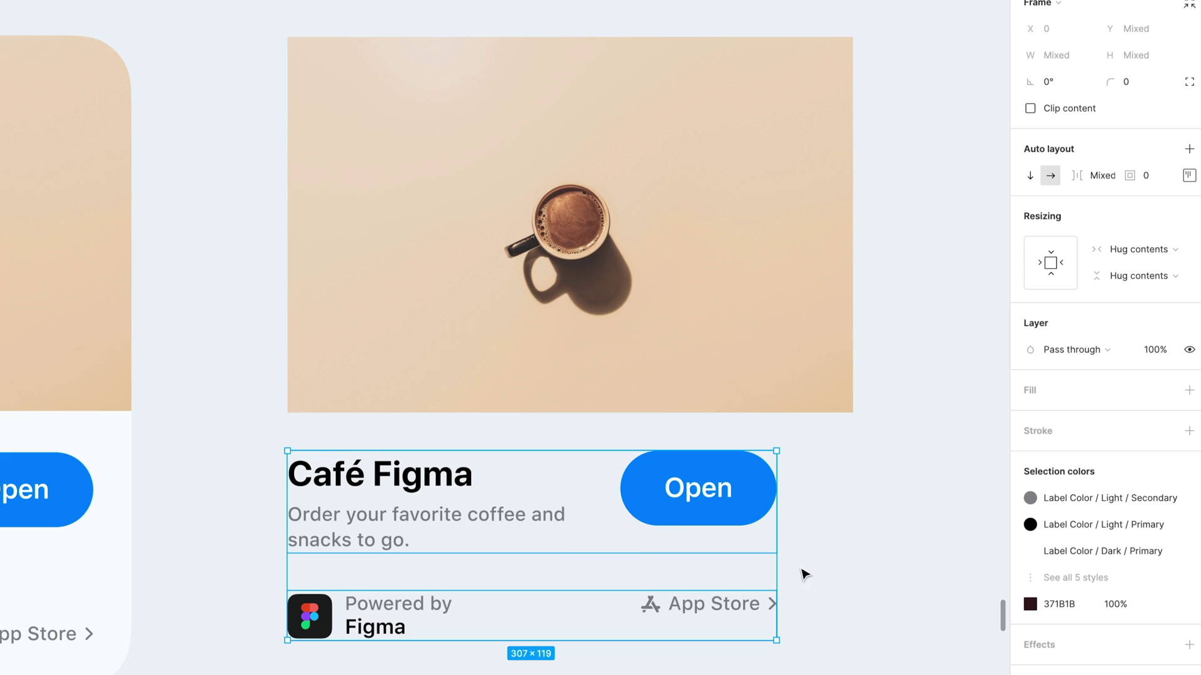
{"action": "left_click", "coordinate": [1155, 251]}
{"action": "left_click", "coordinate": [1144, 269]}
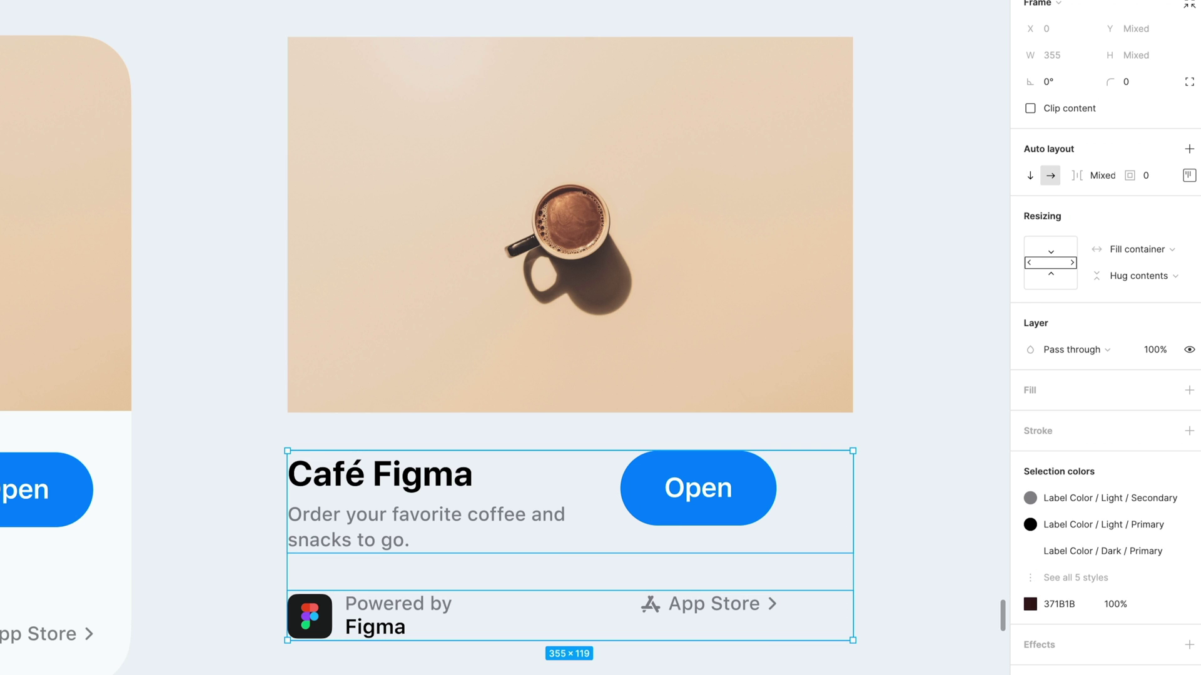
Set both rows' alignment to Space between so Open and App Store sit right.
{"action": "left_click", "coordinate": [1190, 177]}
{"action": "left_click", "coordinate": [1087, 314]}
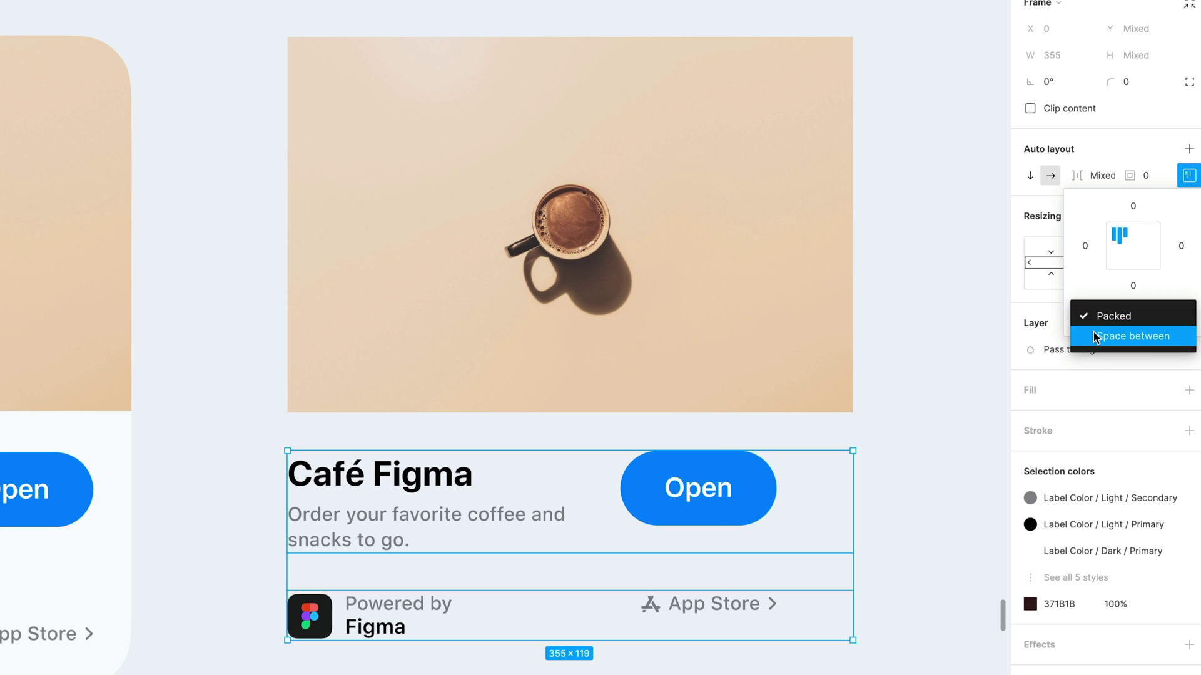
{"action": "left_click", "coordinate": [1095, 338]}
{"action": "left_click", "coordinate": [887, 607]}
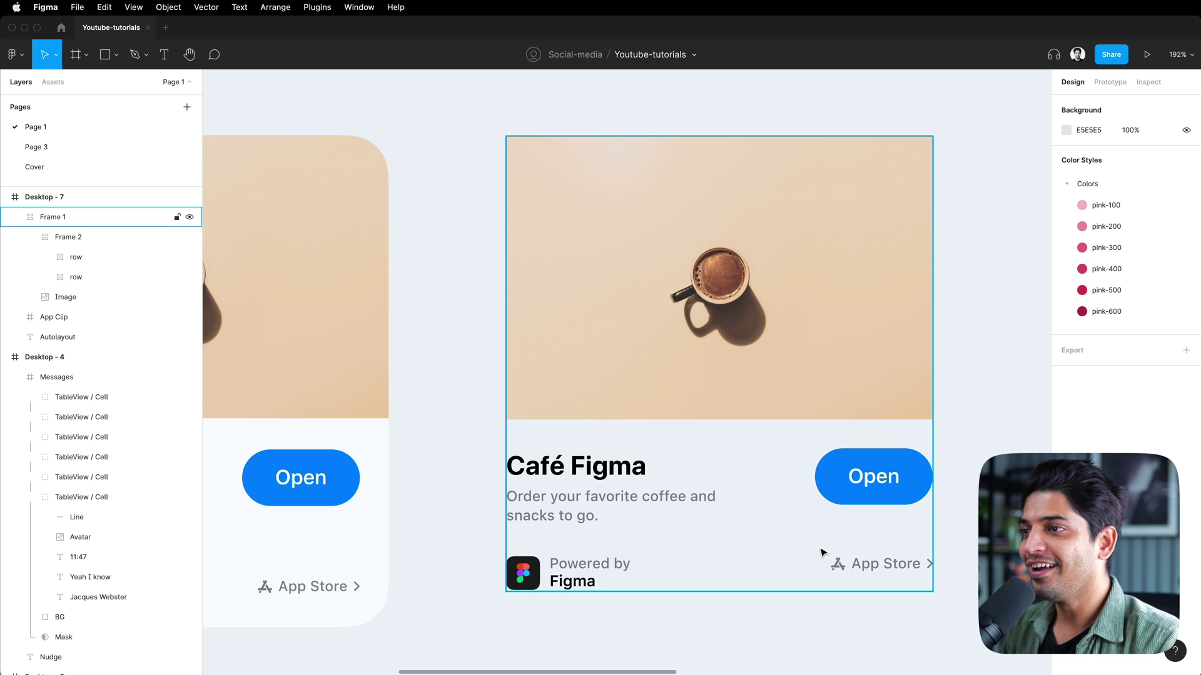
Give Frame 2 a padding of 24 on all sides around the text.
{"action": "double_click", "coordinate": [596, 538]}
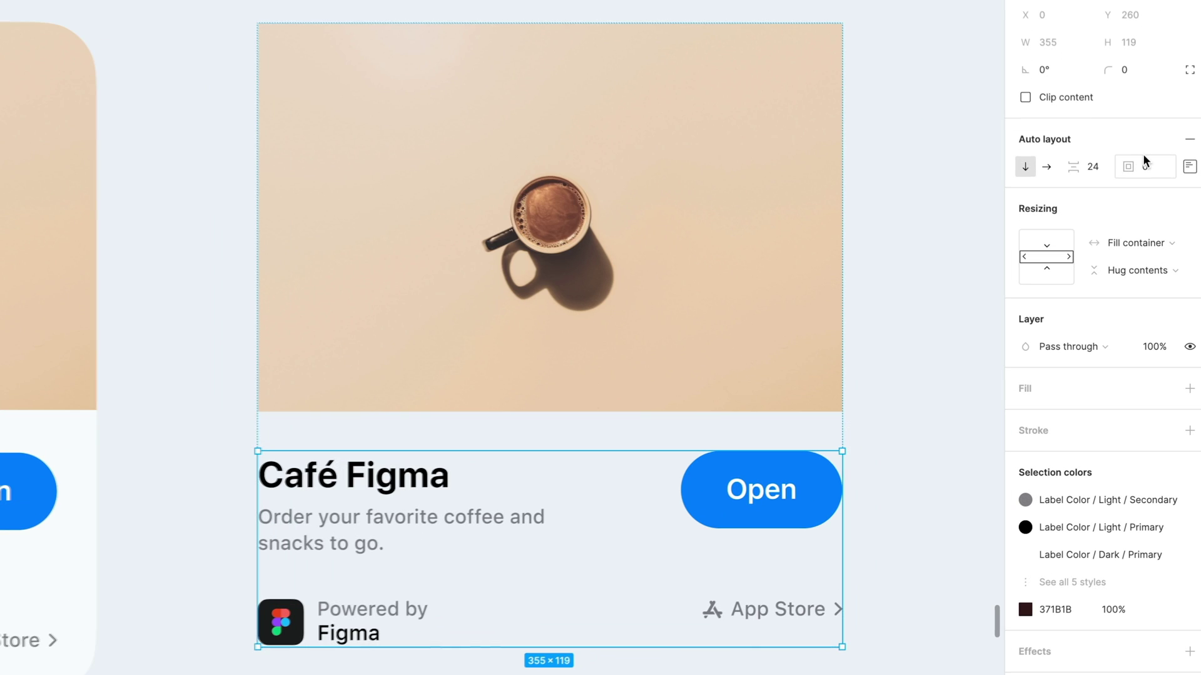
{"action": "left_click", "coordinate": [1154, 164]}
{"action": "type", "text": "24"}
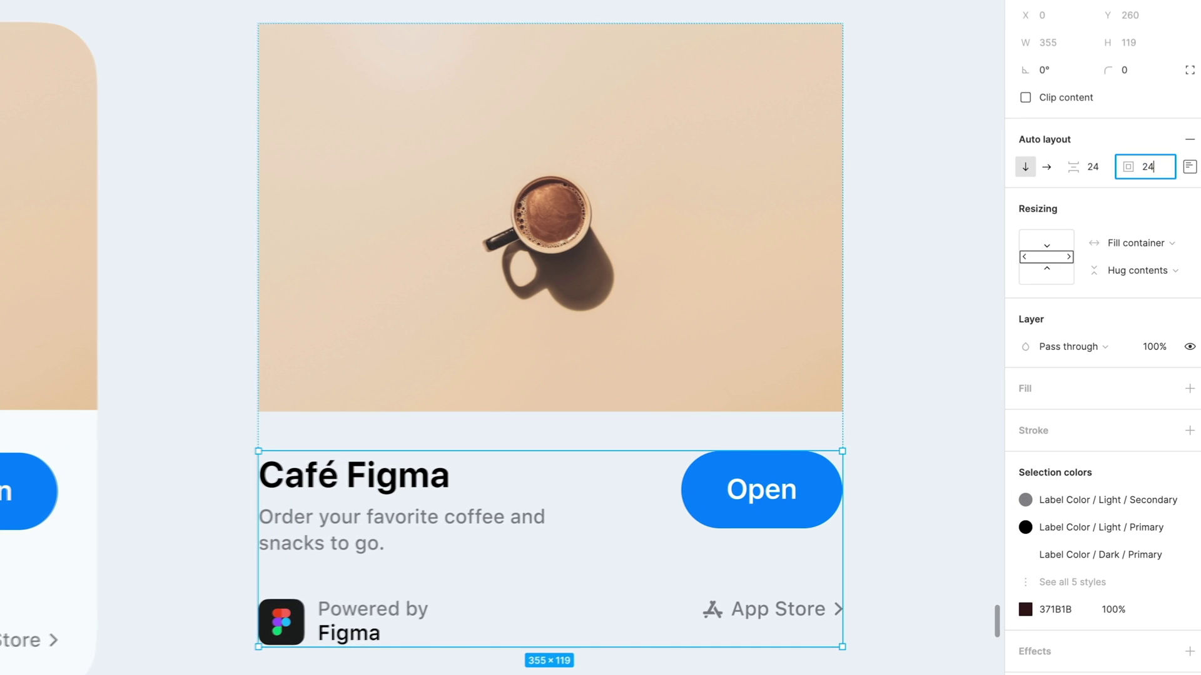
{"action": "key", "text": "Return"}
{"action": "scroll", "coordinate": [485, 568], "scroll_direction": "down", "scroll_amount": 1}
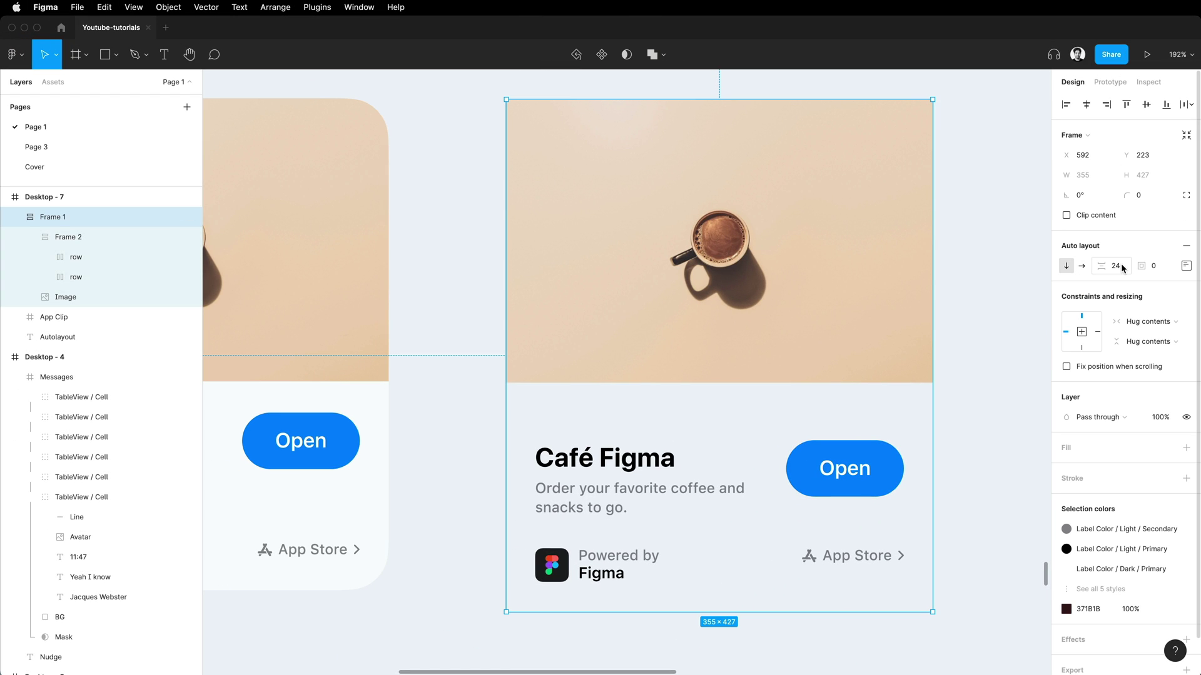
Set the card's spacing to 0, add a white fill, and round its corners to 24.
{"action": "left_click", "coordinate": [1112, 266]}
{"action": "type", "text": "0"}
{"action": "key", "text": "Return"}
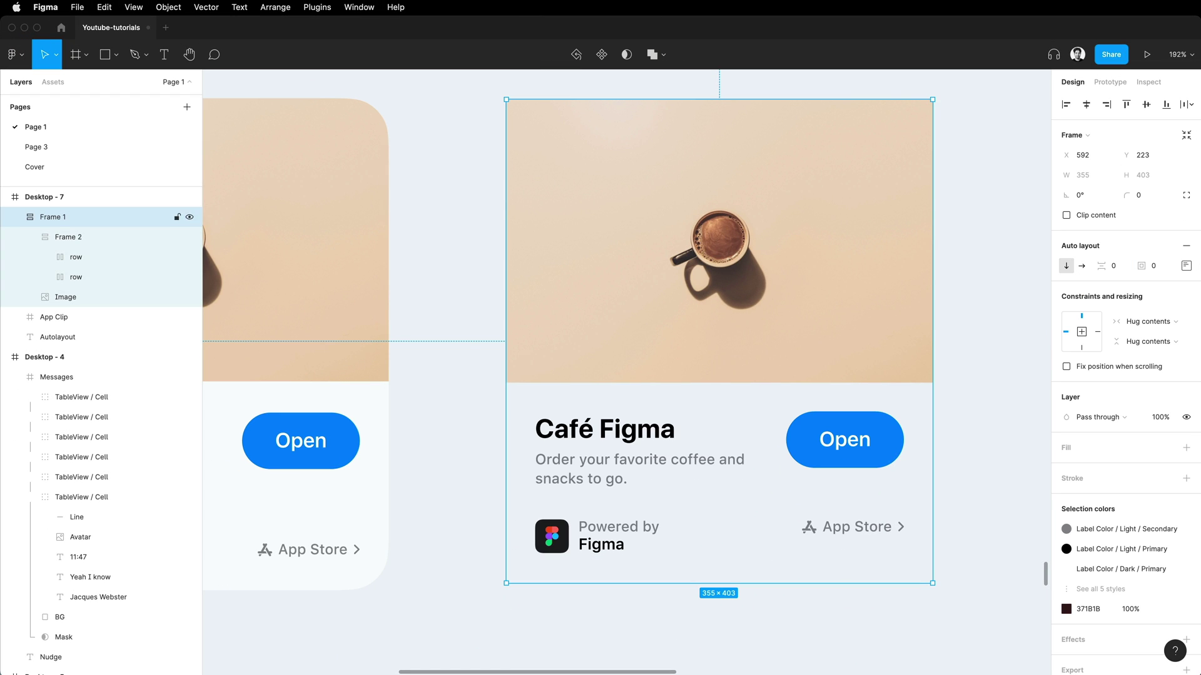
{"action": "left_click", "coordinate": [1186, 448]}
{"action": "left_click", "coordinate": [1134, 195]}
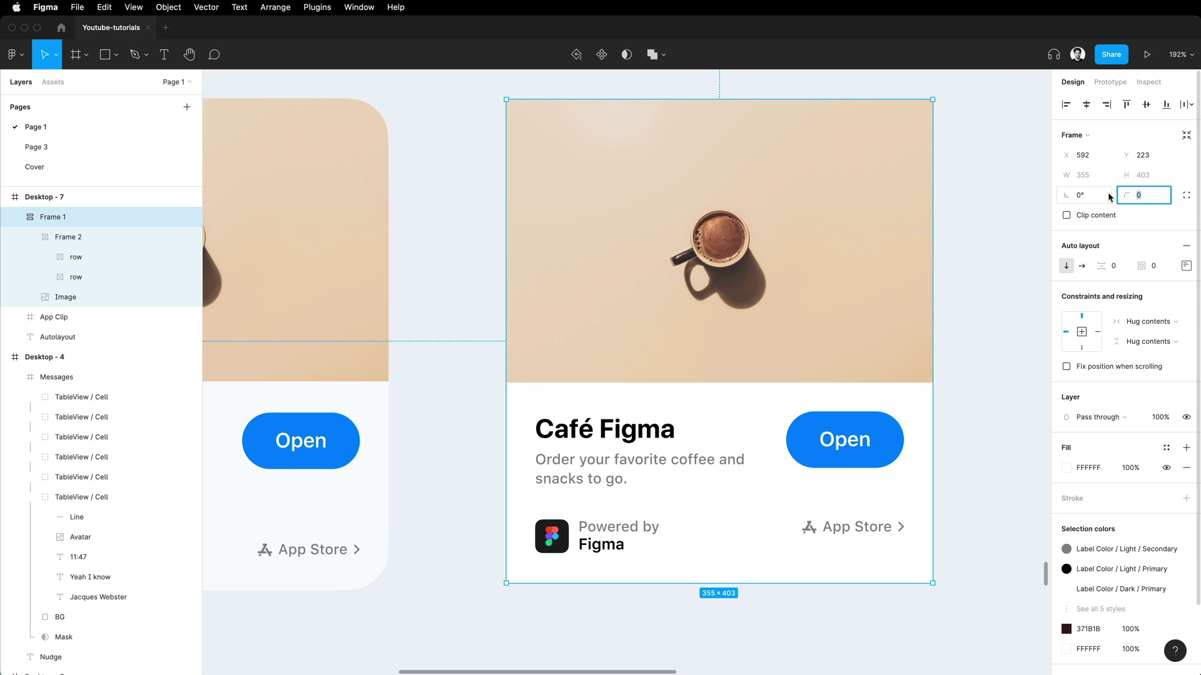
{"action": "left_click", "coordinate": [489, 195]}
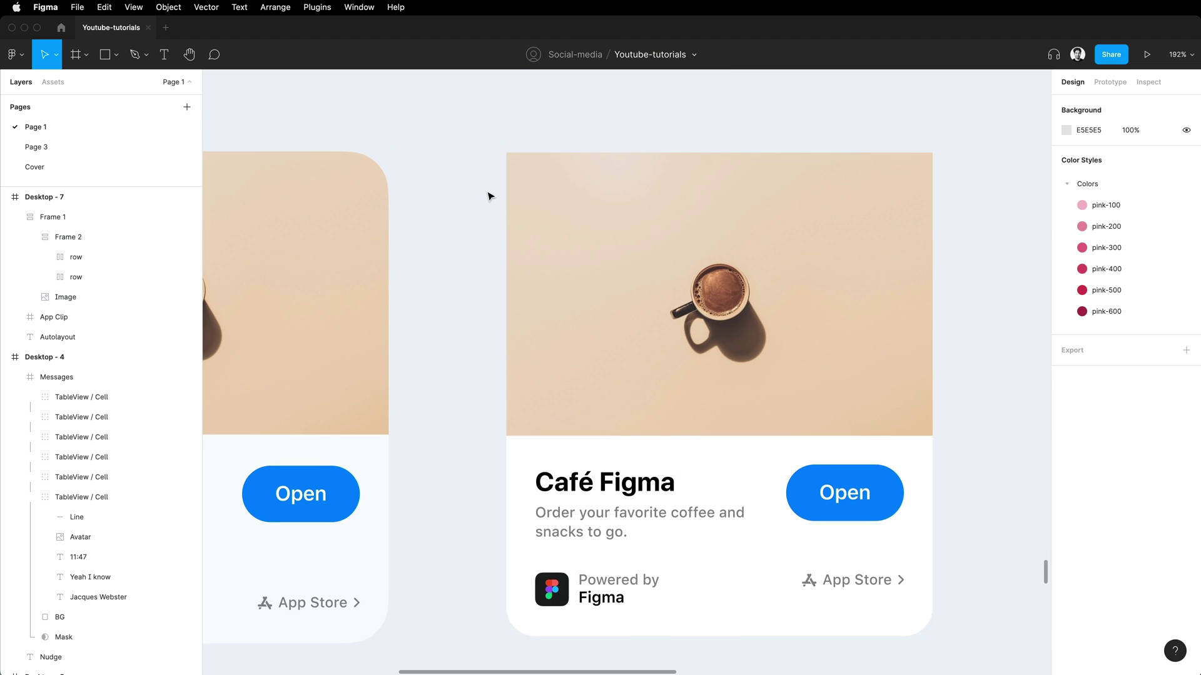
Turn on Clip content for the Café Figma card so the photo follows the rounded corners.
{"action": "scroll", "coordinate": [550, 219], "scroll_direction": "up", "scroll_amount": 3}
{"action": "double_click", "coordinate": [507, 300]}
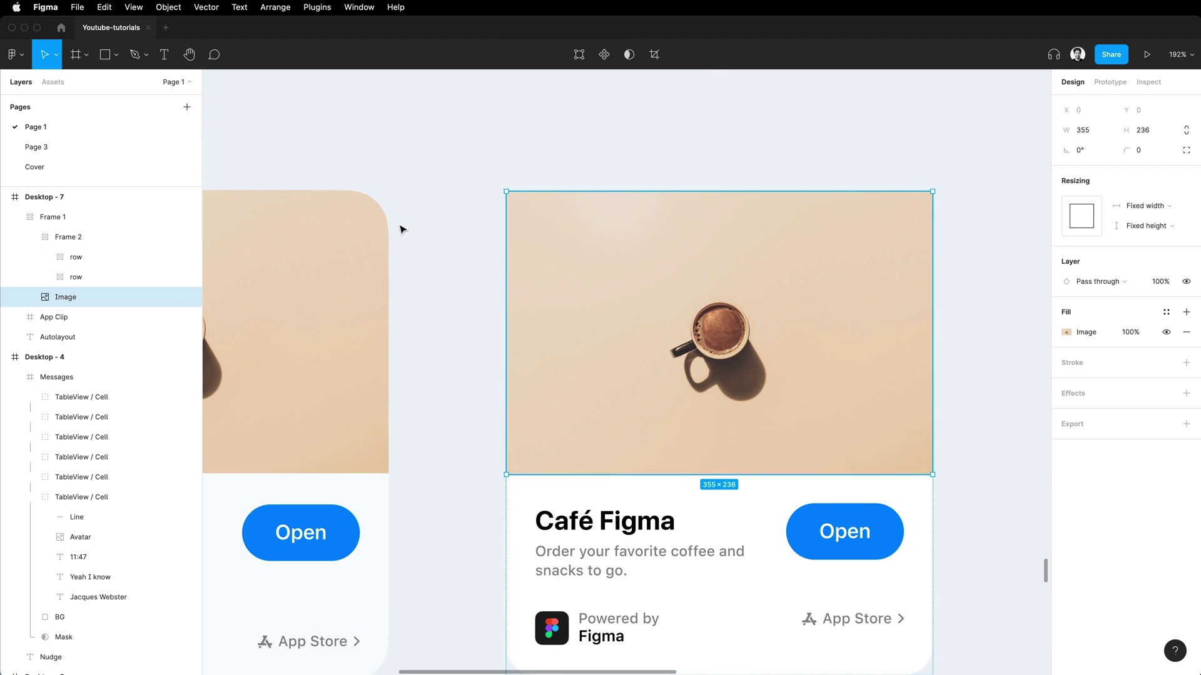
{"action": "left_click", "coordinate": [464, 188]}
{"action": "left_click", "coordinate": [718, 495]}
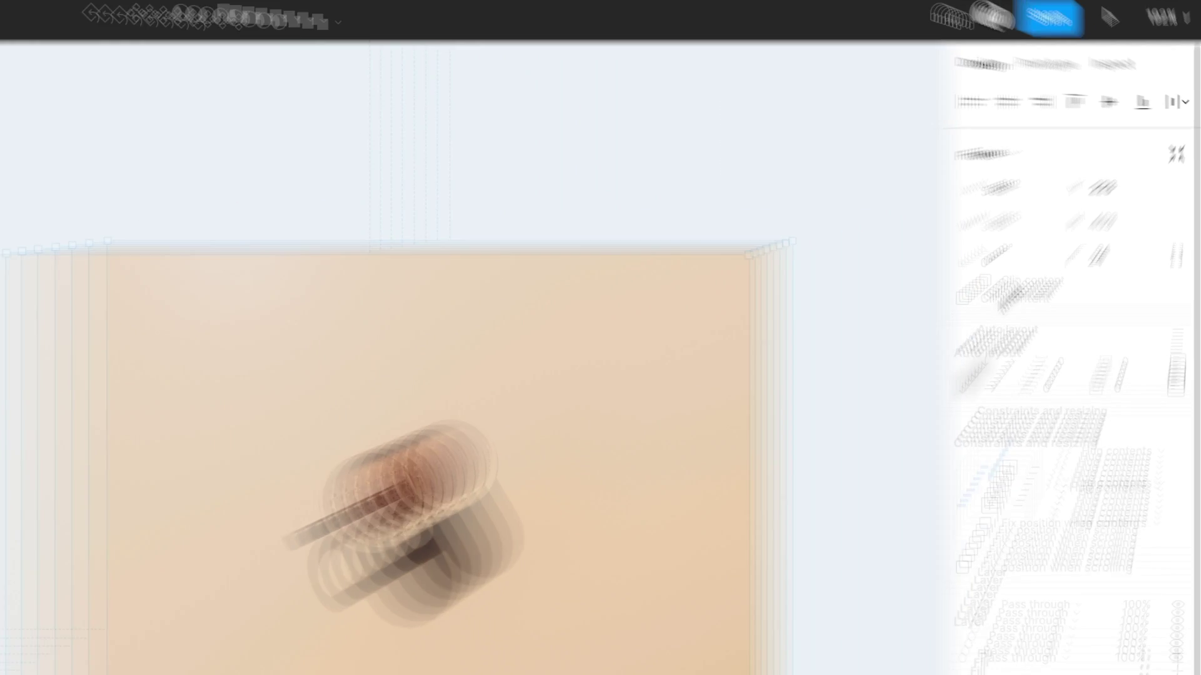
{"action": "left_click", "coordinate": [999, 326]}
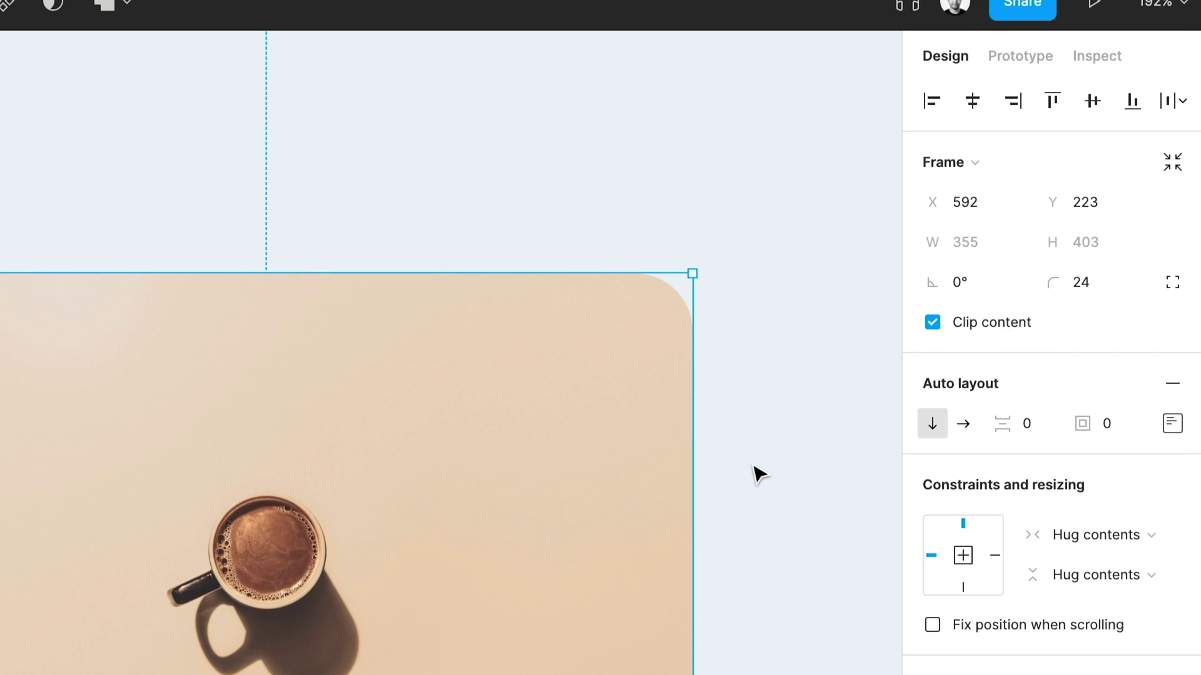
{"action": "scroll", "coordinate": [920, 450], "scroll_direction": "left", "scroll_amount": 2}
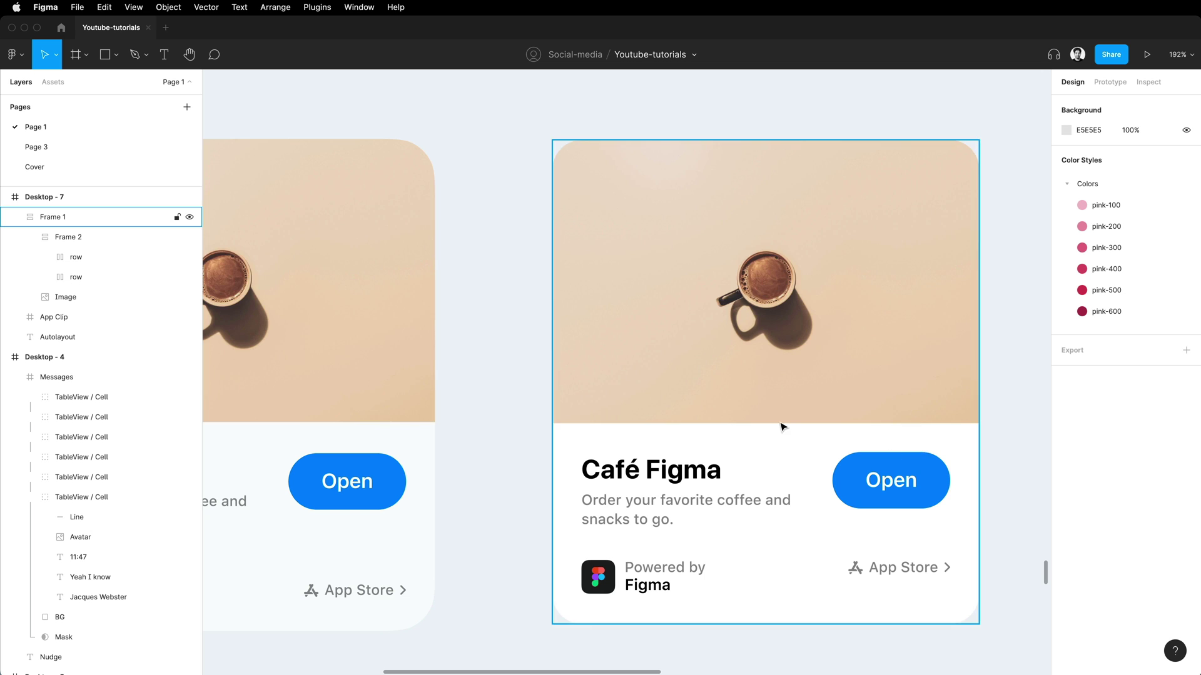
Try deleting the title row and checking the card's vertical sizing, then revert both.
{"action": "scroll", "coordinate": [773, 425], "scroll_direction": "down", "scroll_amount": 5}
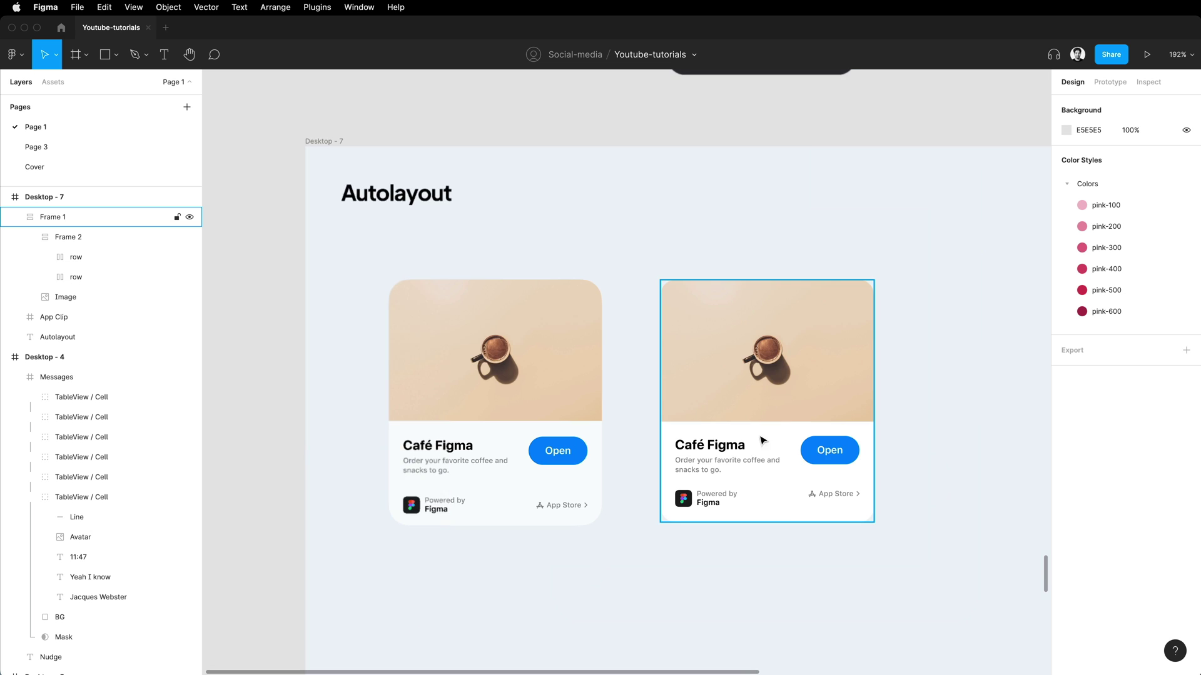
{"action": "double_click", "coordinate": [804, 485]}
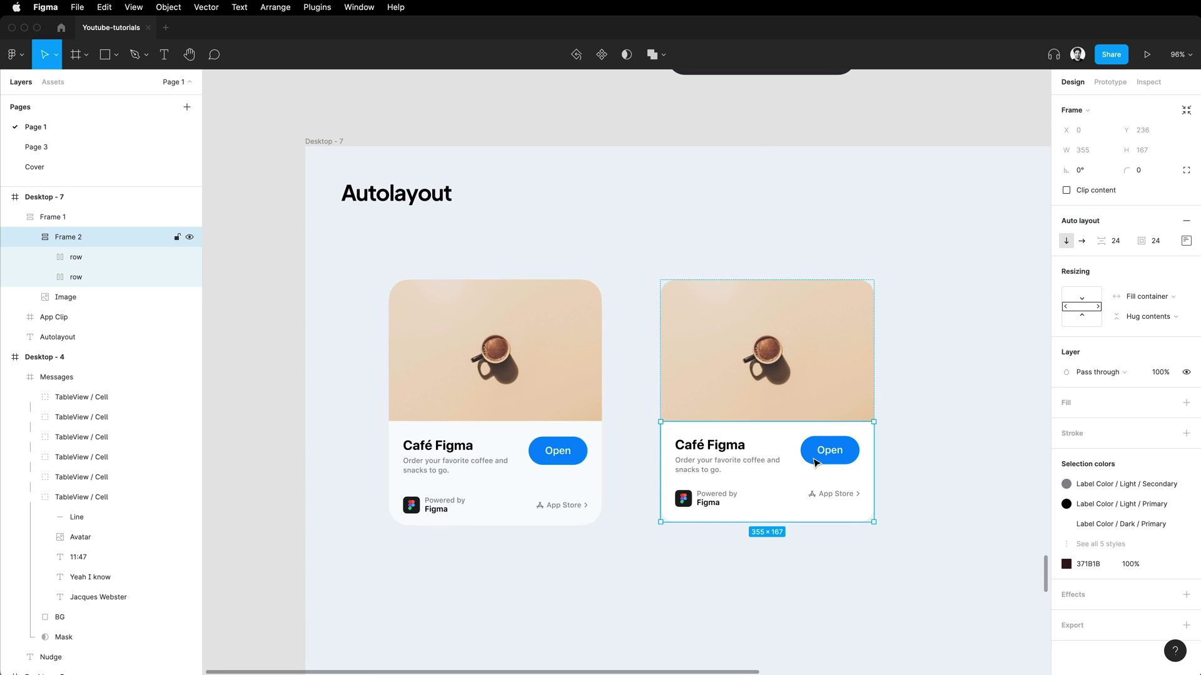
{"action": "left_click", "coordinate": [814, 463]}
{"action": "key", "text": "Delete"}
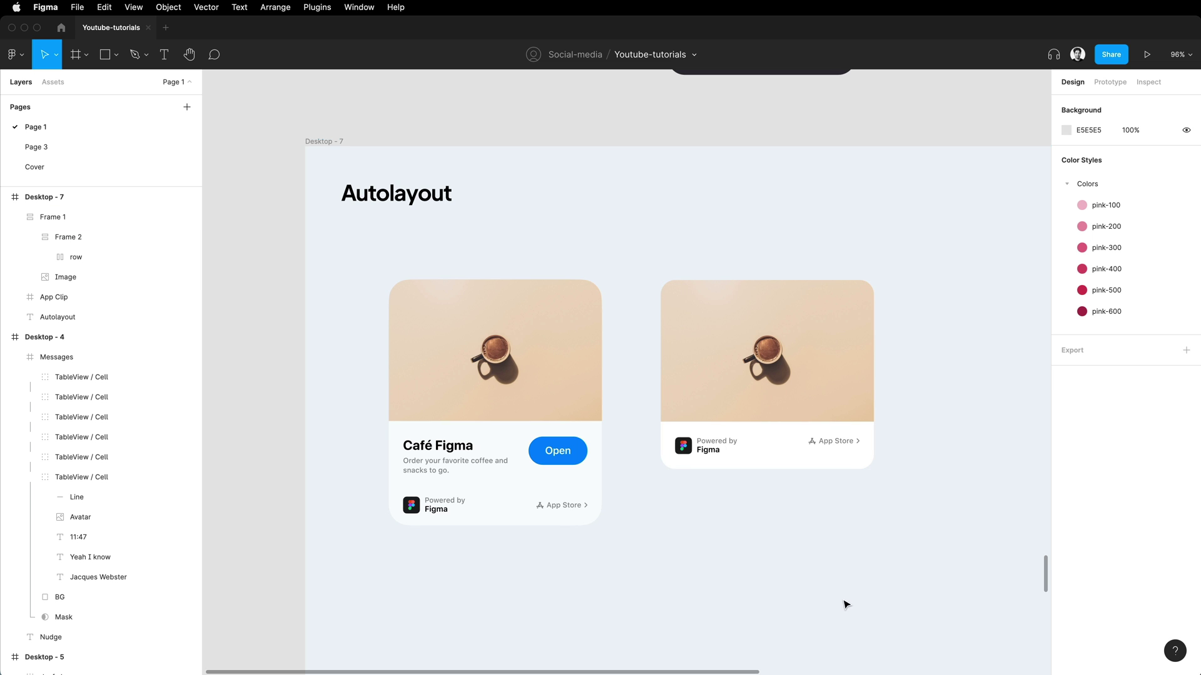
{"action": "key", "text": "ctrl+z"}
{"action": "left_click", "coordinate": [876, 514]}
{"action": "left_click", "coordinate": [826, 343]}
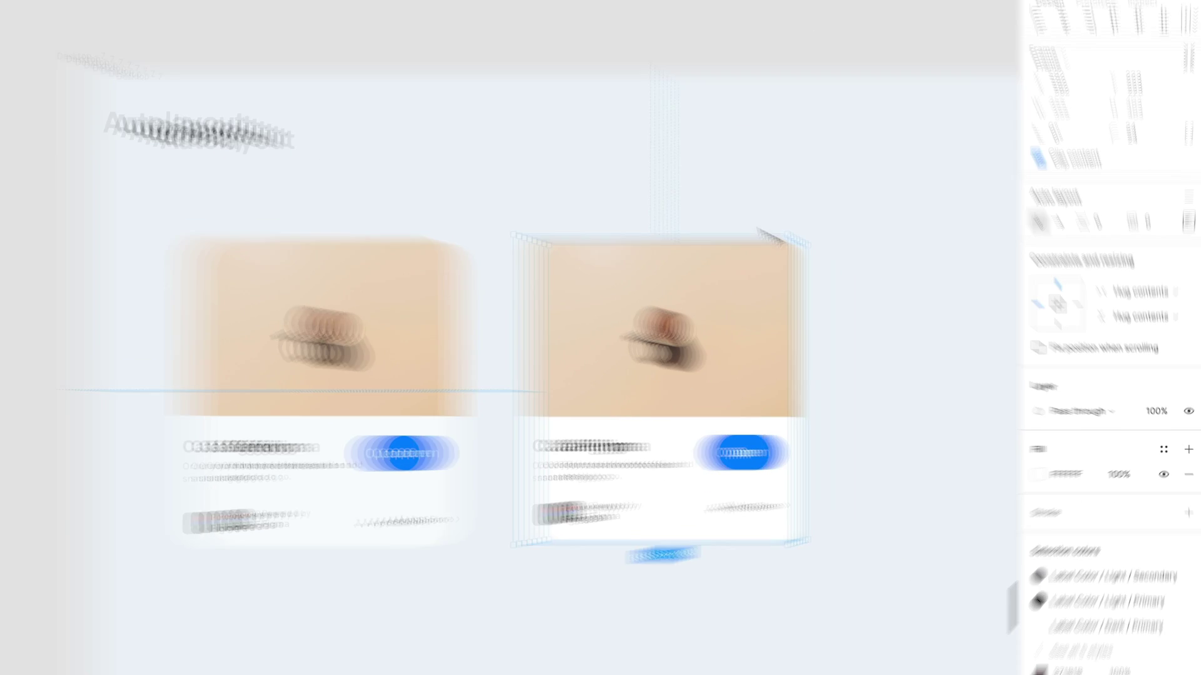
{"action": "left_click", "coordinate": [1131, 308]}
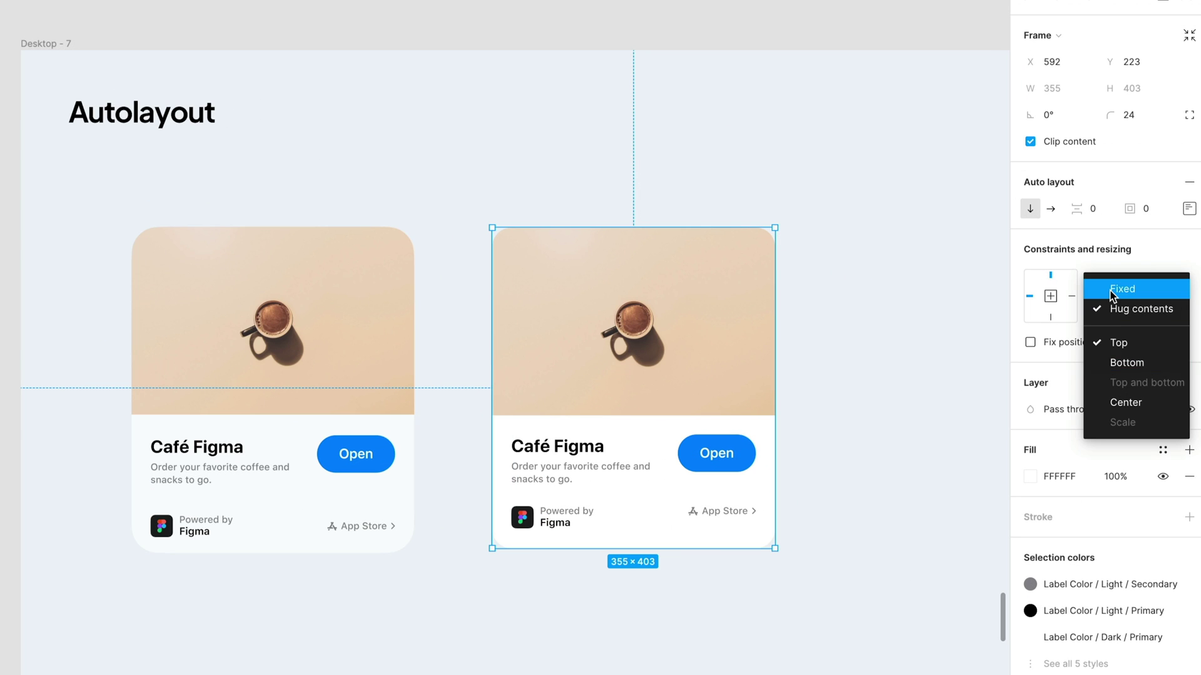
{"action": "key", "text": "Escape"}
Set the coffee image's vertical resizing to Fill container and delete the title/Open row.
{"action": "left_click", "coordinate": [601, 348]}
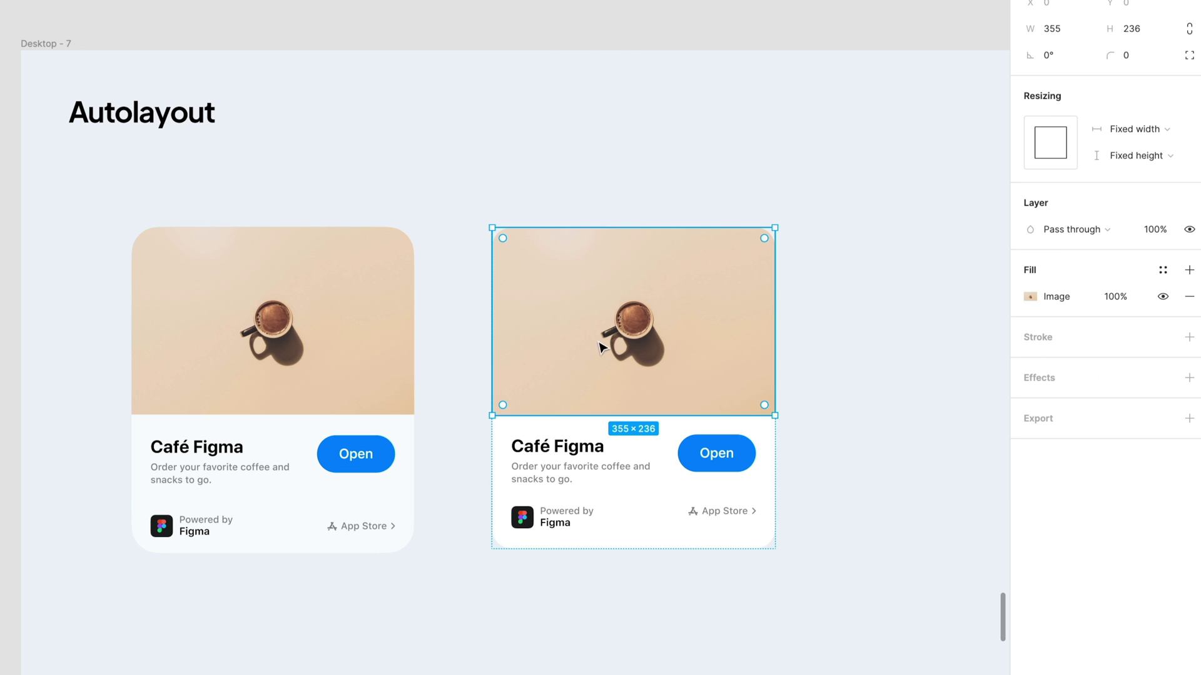
{"action": "left_click", "coordinate": [1132, 155]}
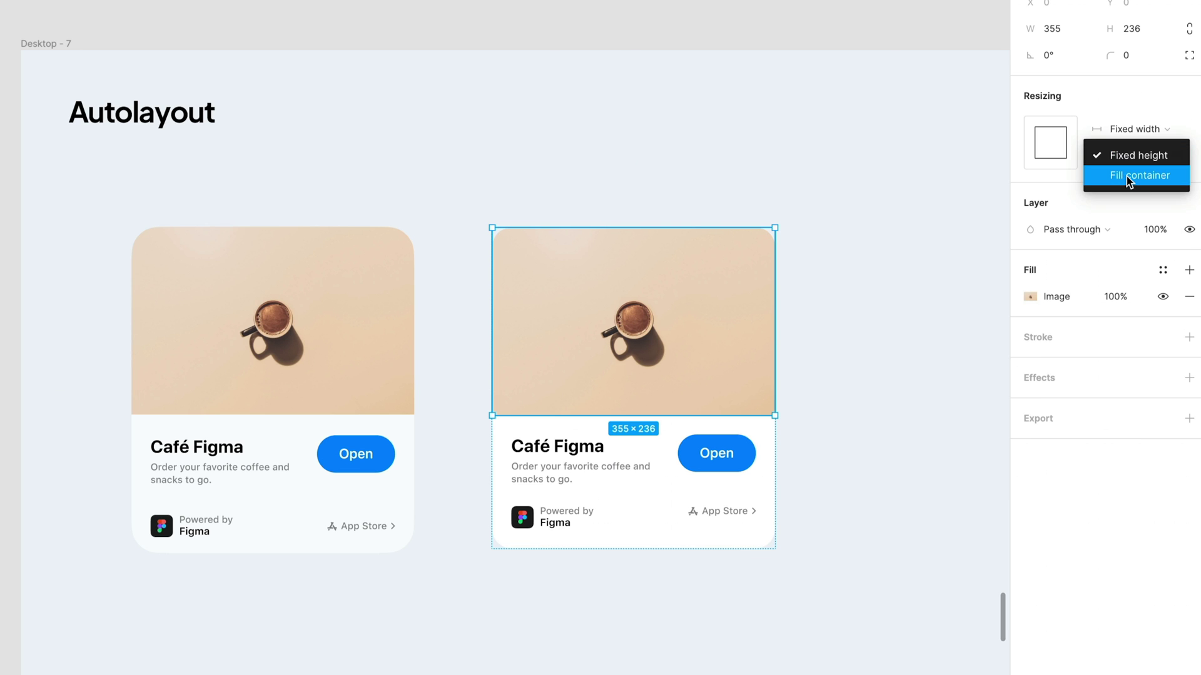
{"action": "left_click", "coordinate": [1129, 179]}
{"action": "left_click", "coordinate": [692, 479]}
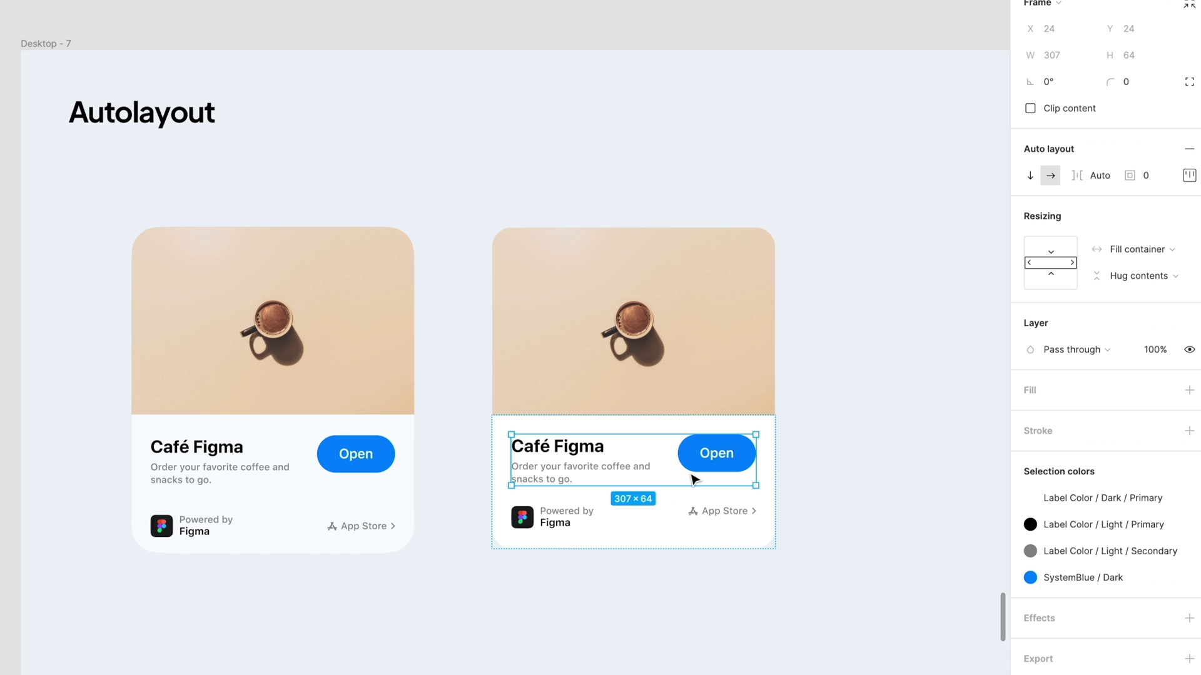
{"action": "key", "text": "Delete"}
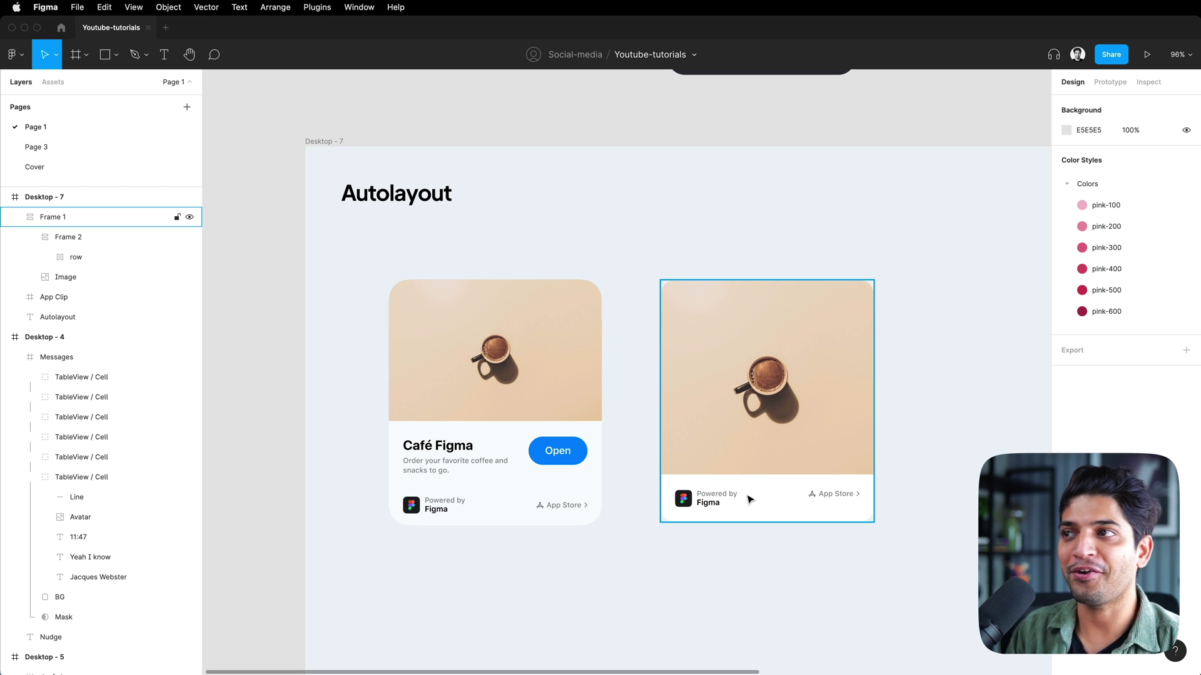
Deselect and scroll down to the Desktop - 10 More tips frame with its Messages list.
{"action": "key", "text": "Escape"}
{"action": "scroll", "coordinate": [679, 301], "scroll_direction": "down", "scroll_amount": 15}
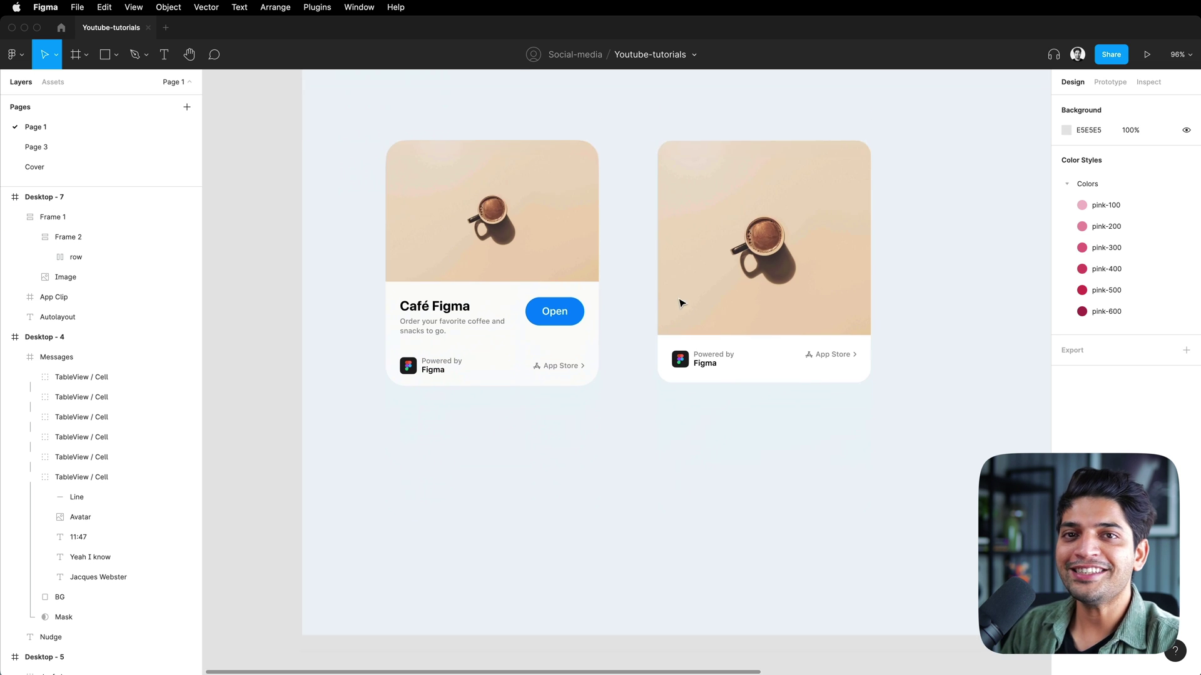
{"action": "scroll", "coordinate": [679, 301], "scroll_direction": "down", "scroll_amount": 5}
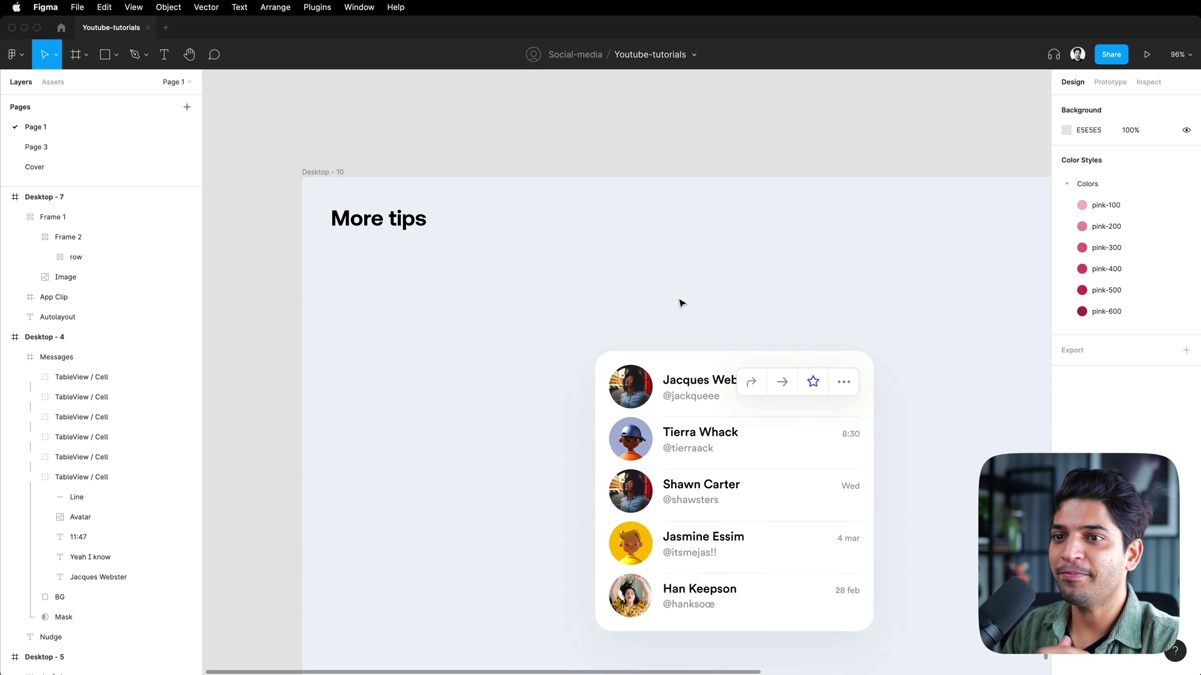
{"action": "scroll", "coordinate": [681, 303], "scroll_direction": "down", "scroll_amount": 1}
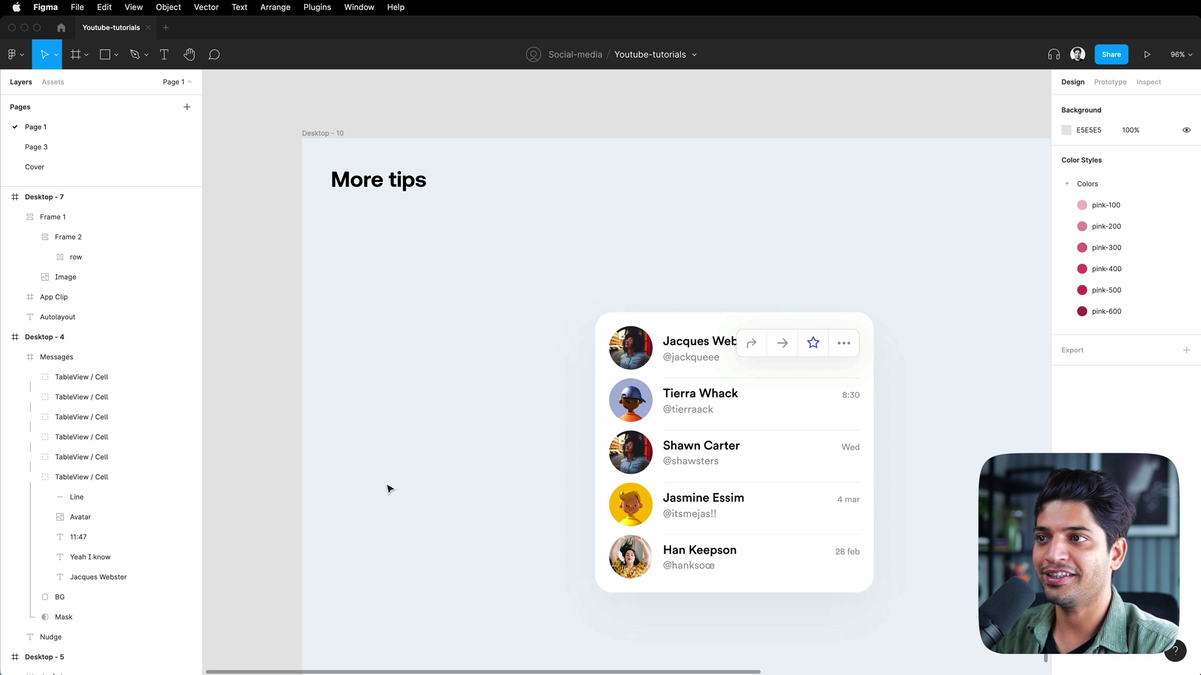
{"action": "scroll", "coordinate": [738, 370], "scroll_direction": "up", "scroll_amount": 5}
Drag the action bar out of the Messages auto-layout list so it floats above it.
{"action": "double_click", "coordinate": [698, 367]}
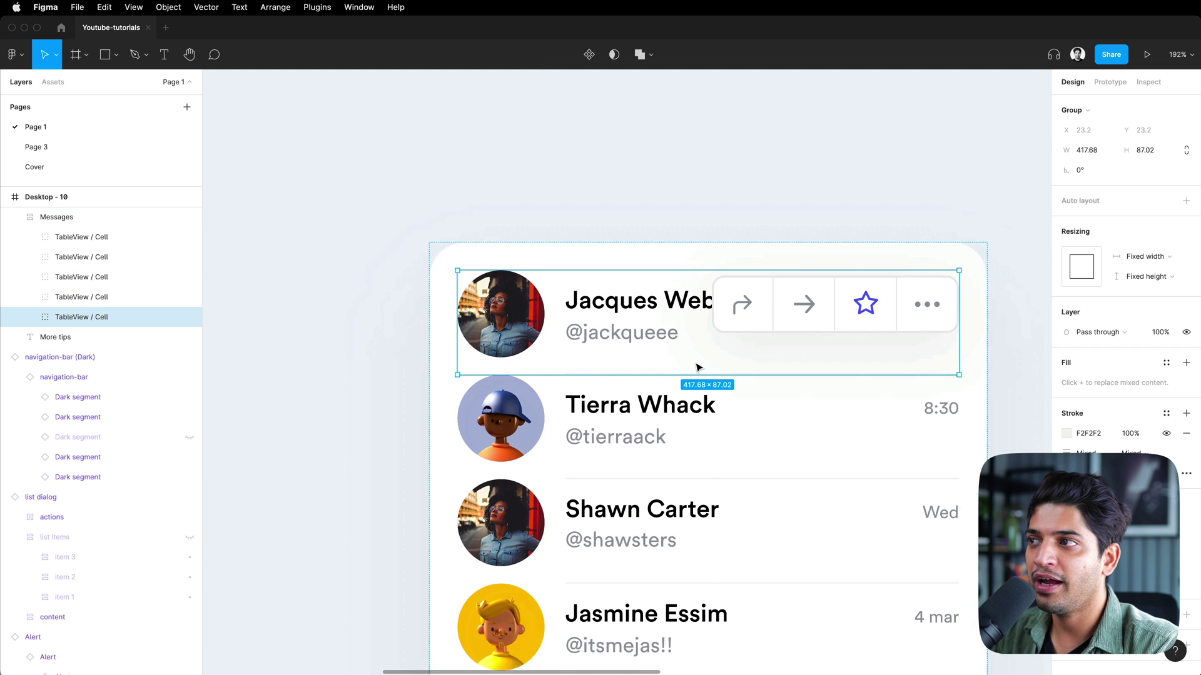
{"action": "scroll", "coordinate": [698, 367], "scroll_direction": "down", "scroll_amount": 1}
{"action": "scroll", "coordinate": [699, 367], "scroll_direction": "right", "scroll_amount": 1}
{"action": "left_click", "coordinate": [555, 228]}
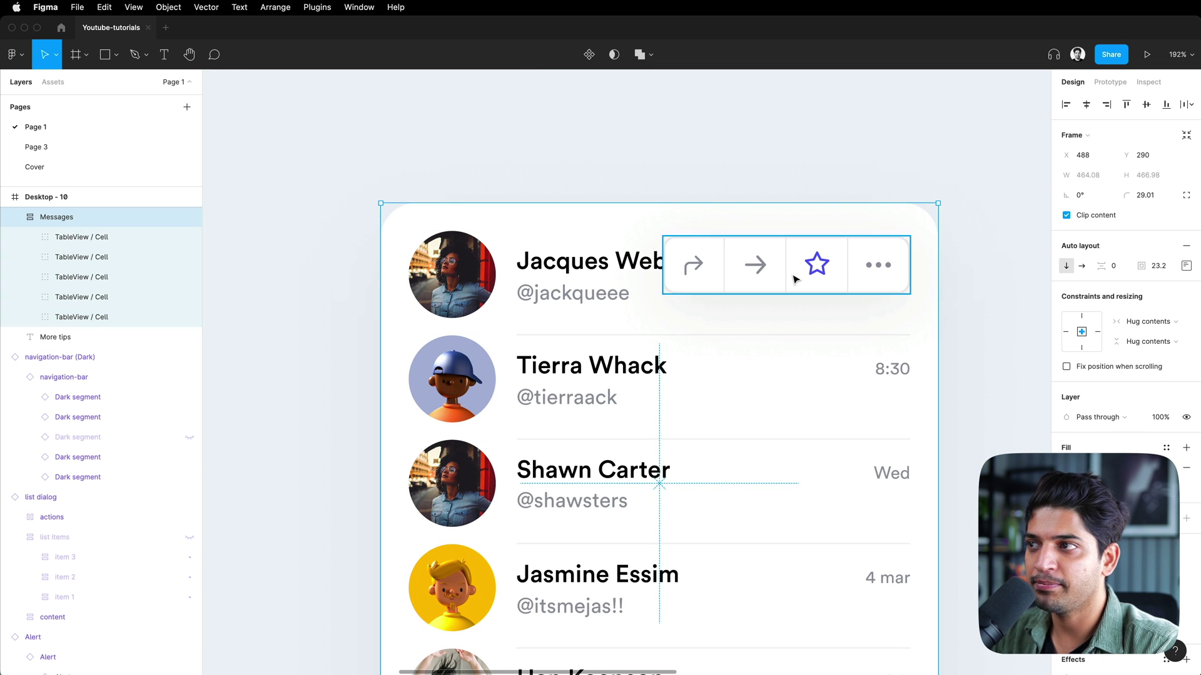
{"action": "left_click_drag", "start_coordinate": [795, 279], "coordinate": [794, 147]}
{"action": "left_click", "coordinate": [691, 305]}
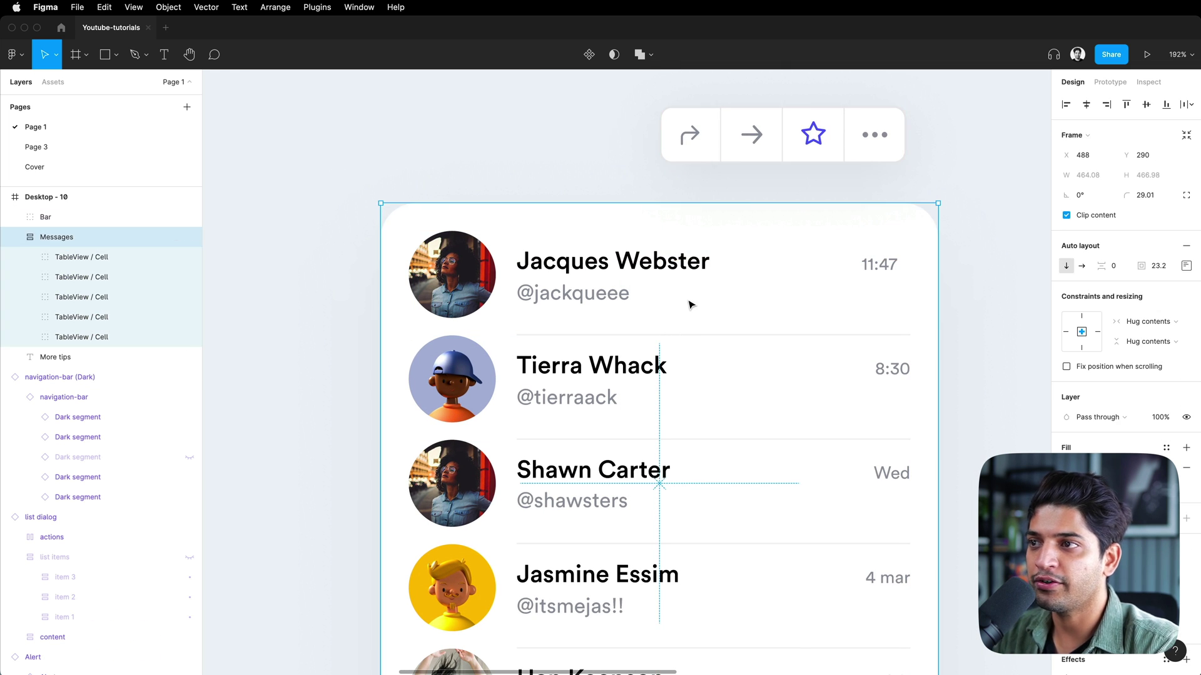
{"action": "scroll", "coordinate": [317, 380], "scroll_direction": "down", "scroll_amount": 1}
{"action": "left_click", "coordinate": [337, 367]}
{"action": "scroll", "coordinate": [356, 367], "scroll_direction": "up", "scroll_amount": 1}
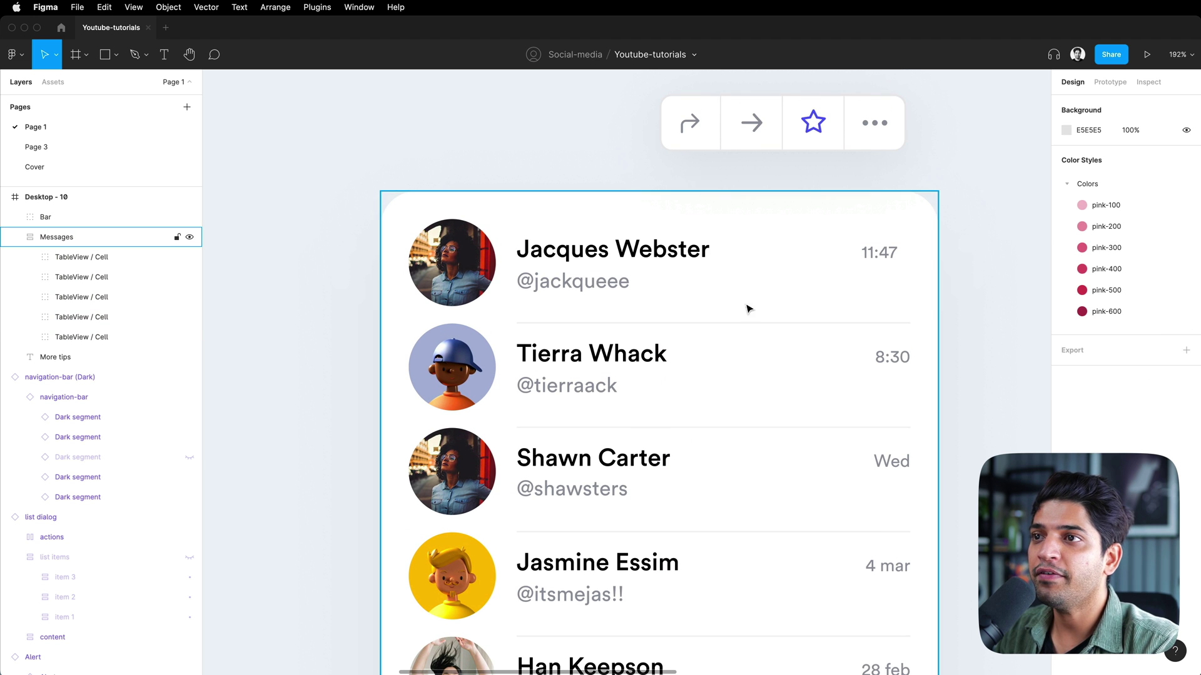
Position the Bar group over the first message row, moving it down to Y 325.
{"action": "left_click", "coordinate": [783, 146]}
{"action": "left_click_drag", "start_coordinate": [859, 150], "coordinate": [811, 321]}
{"action": "left_click_drag", "start_coordinate": [823, 243], "coordinate": [643, 249]}
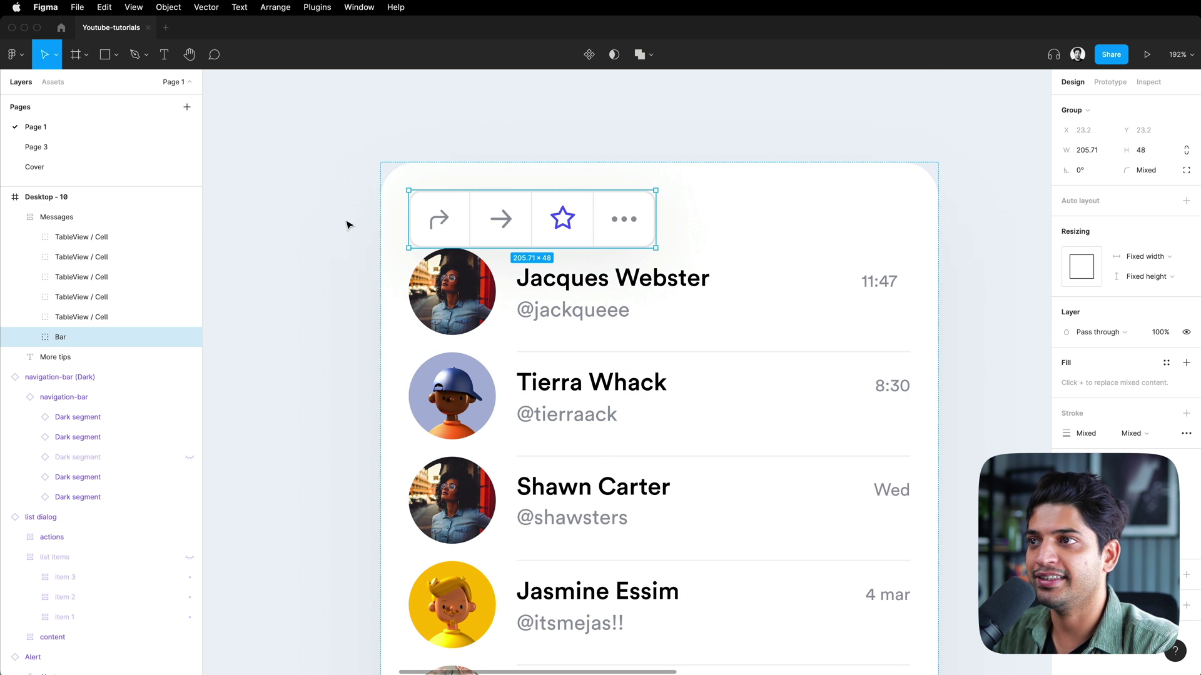
{"action": "key", "text": "ctrl+z"}
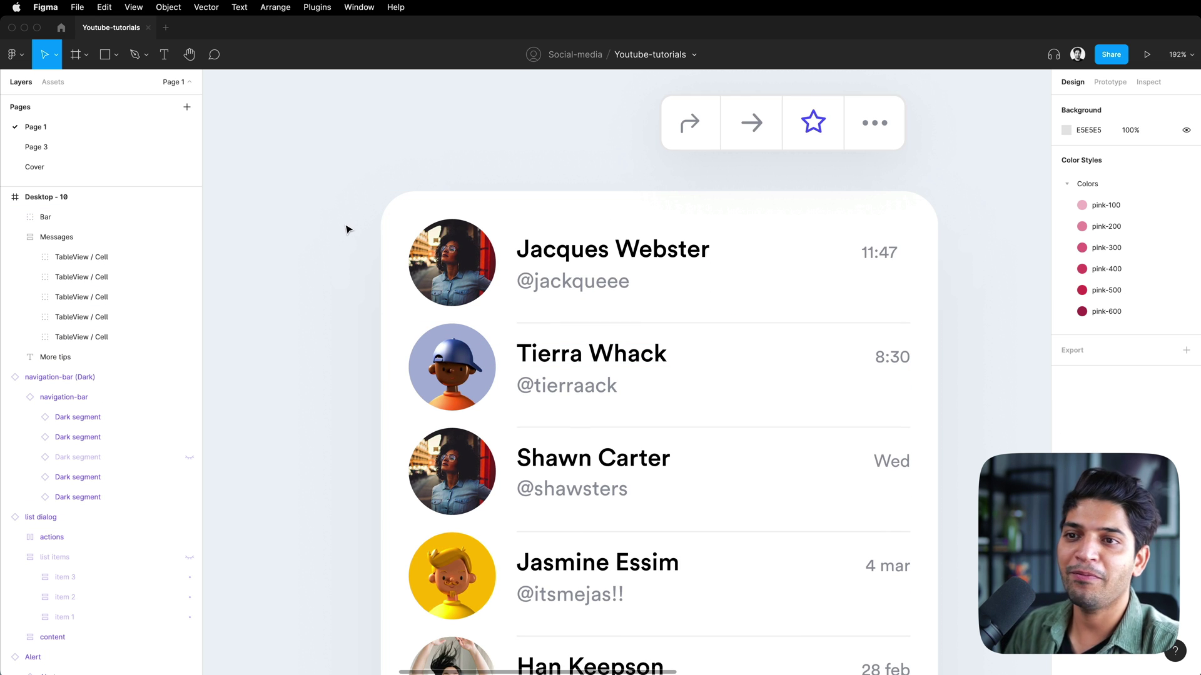
{"action": "left_click_drag", "start_coordinate": [751, 137], "coordinate": [752, 280]}
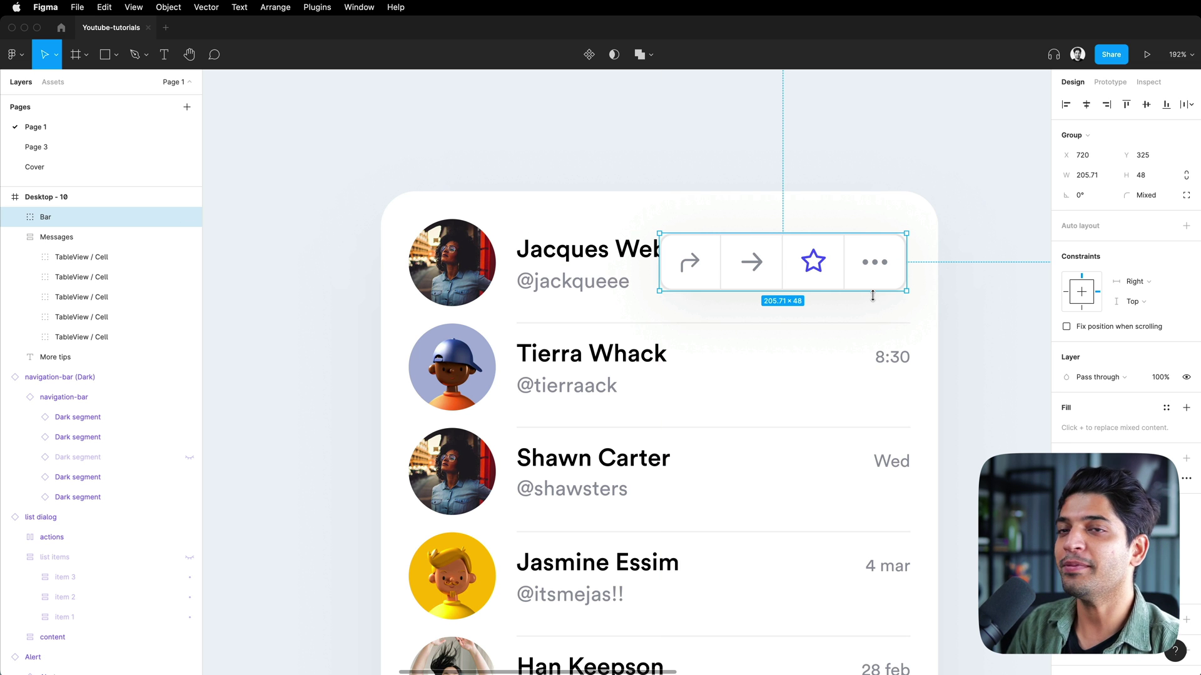
Select the share icon in the action bar and zoom in on it.
{"action": "double_click", "coordinate": [689, 262]}
{"action": "scroll", "coordinate": [700, 182], "scroll_direction": "up", "scroll_amount": 2}
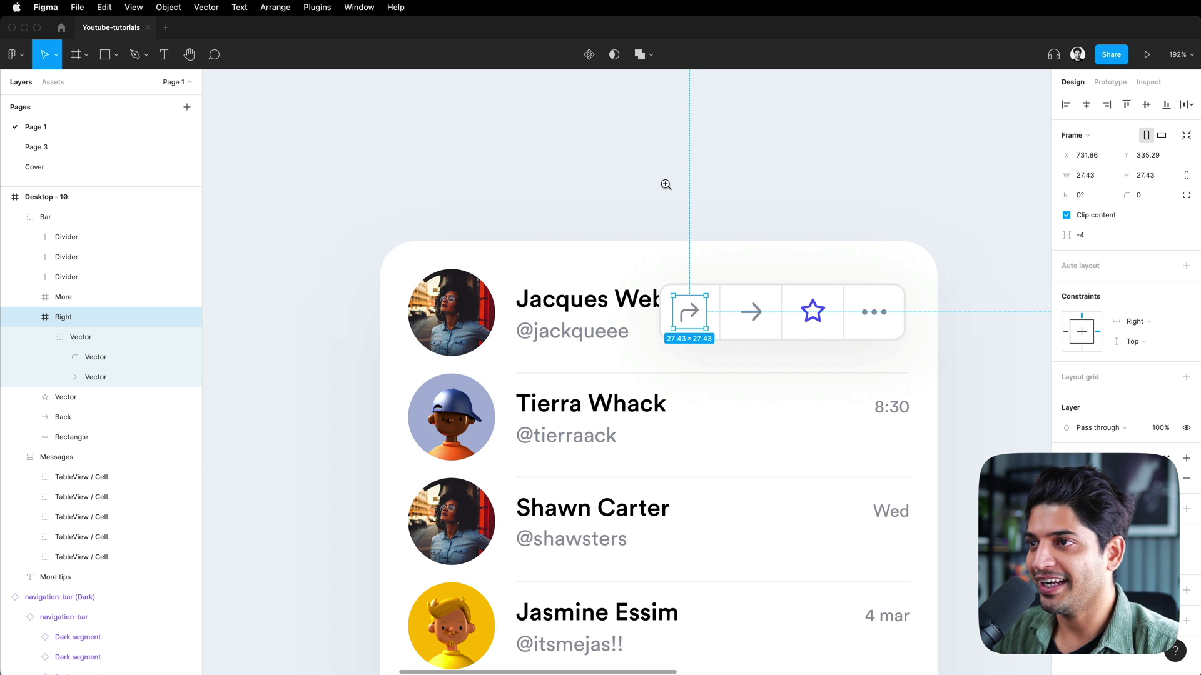
{"action": "left_click", "coordinate": [668, 326]}
{"action": "left_click", "coordinate": [668, 326]}
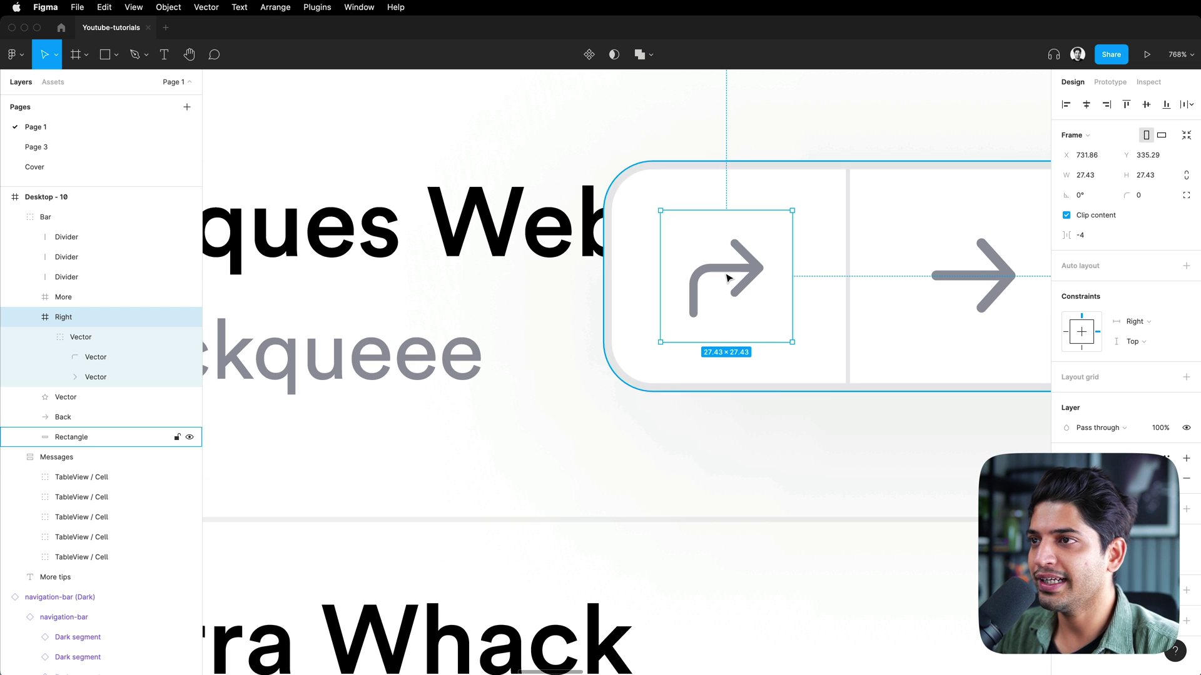
Pick the curved stem Vector inside the Right icon from the layer picker menu.
{"action": "left_click", "coordinate": [91, 376]}
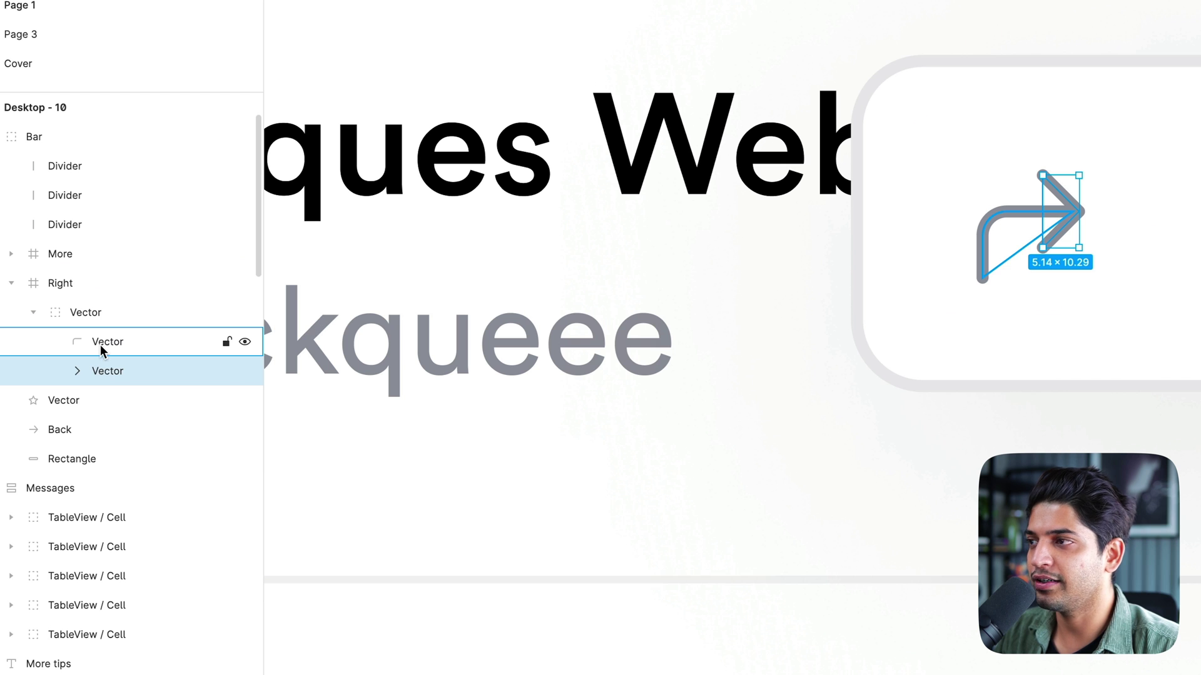
{"action": "left_click", "coordinate": [75, 349]}
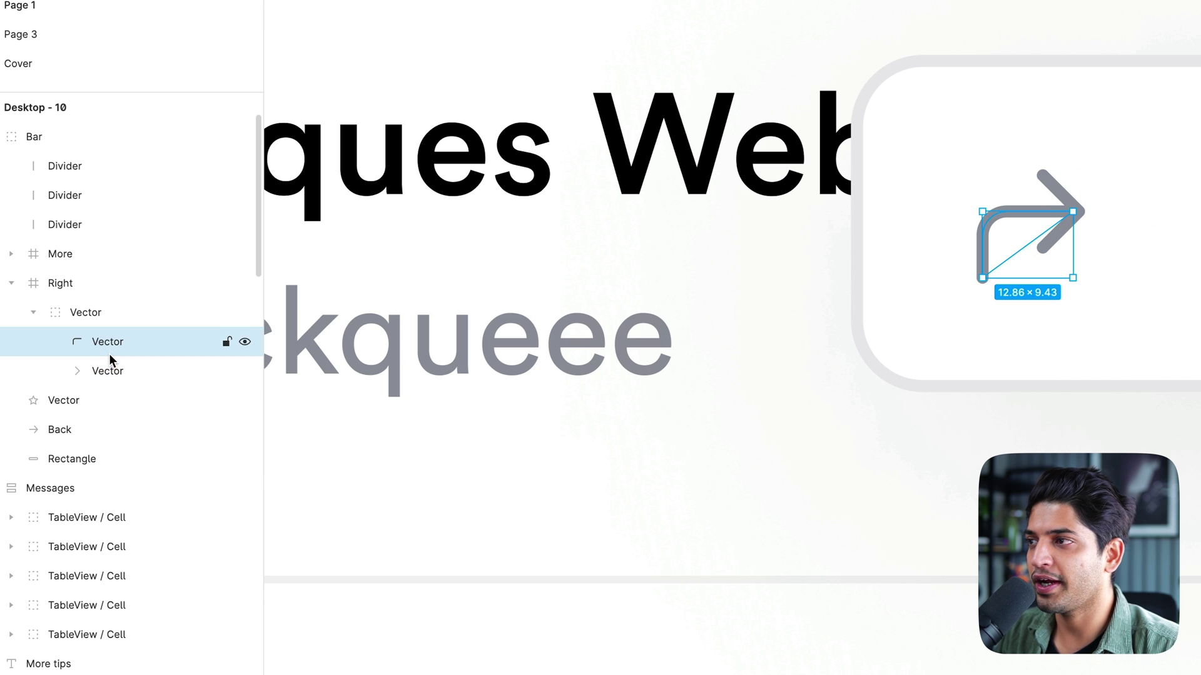
{"action": "left_click", "coordinate": [70, 286]}
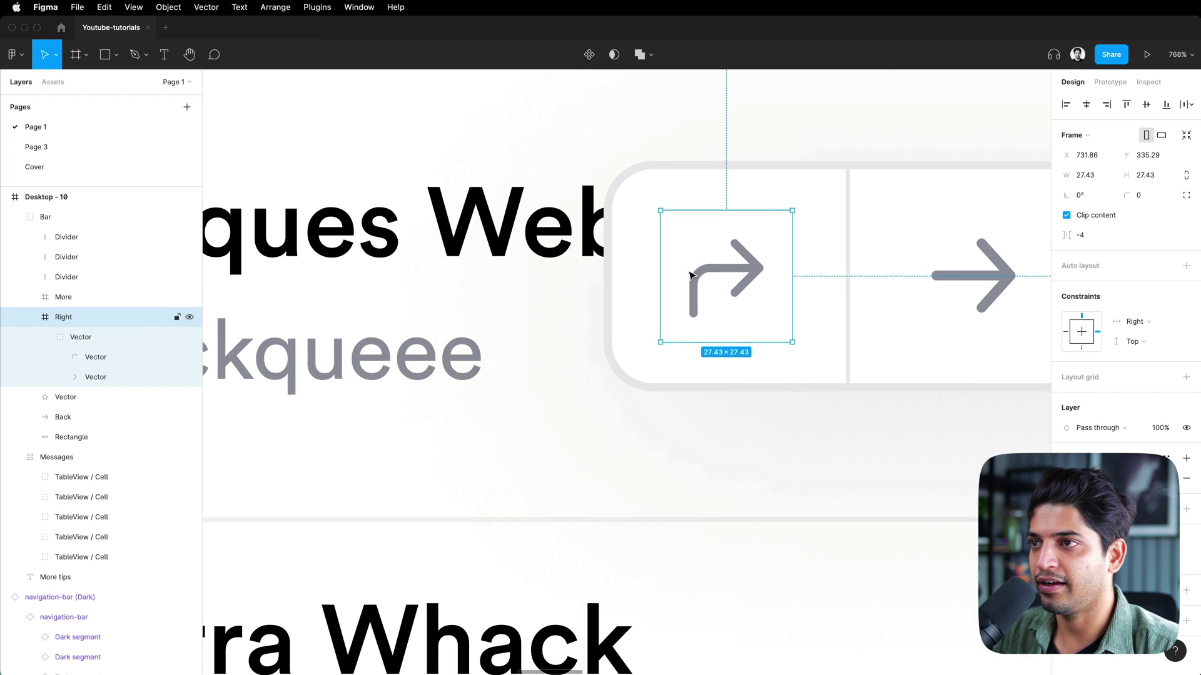
{"action": "scroll", "coordinate": [766, 267], "scroll_direction": "up", "scroll_amount": 3}
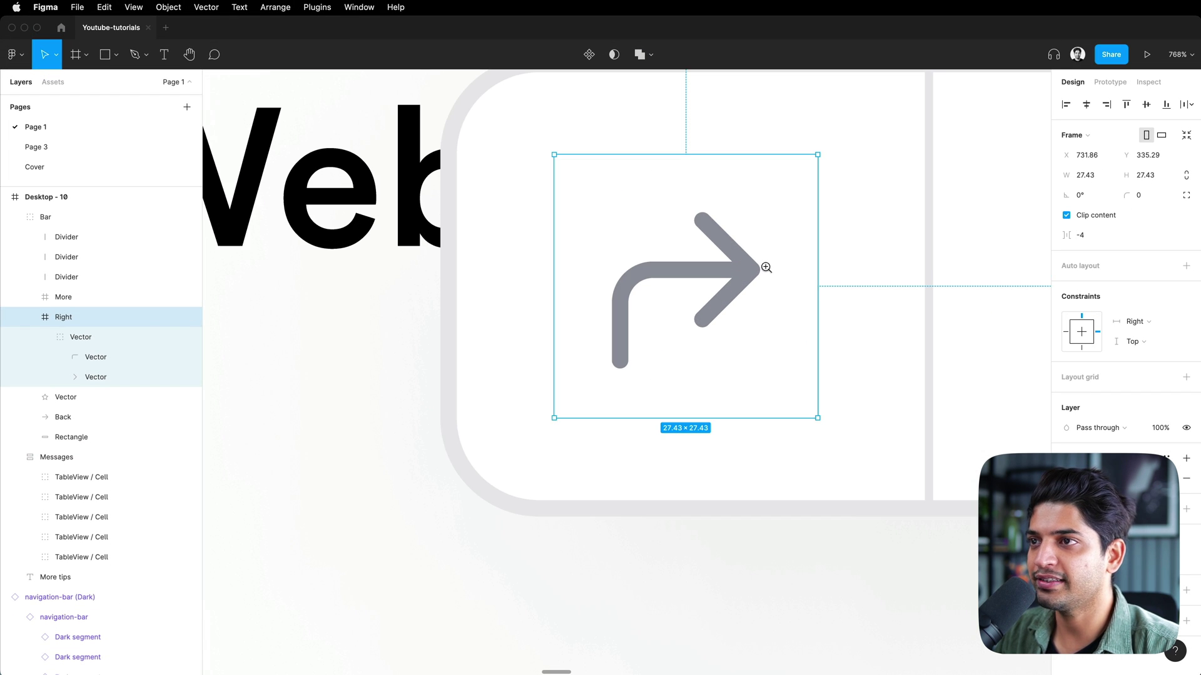
{"action": "scroll", "coordinate": [766, 271], "scroll_direction": "up", "scroll_amount": 3}
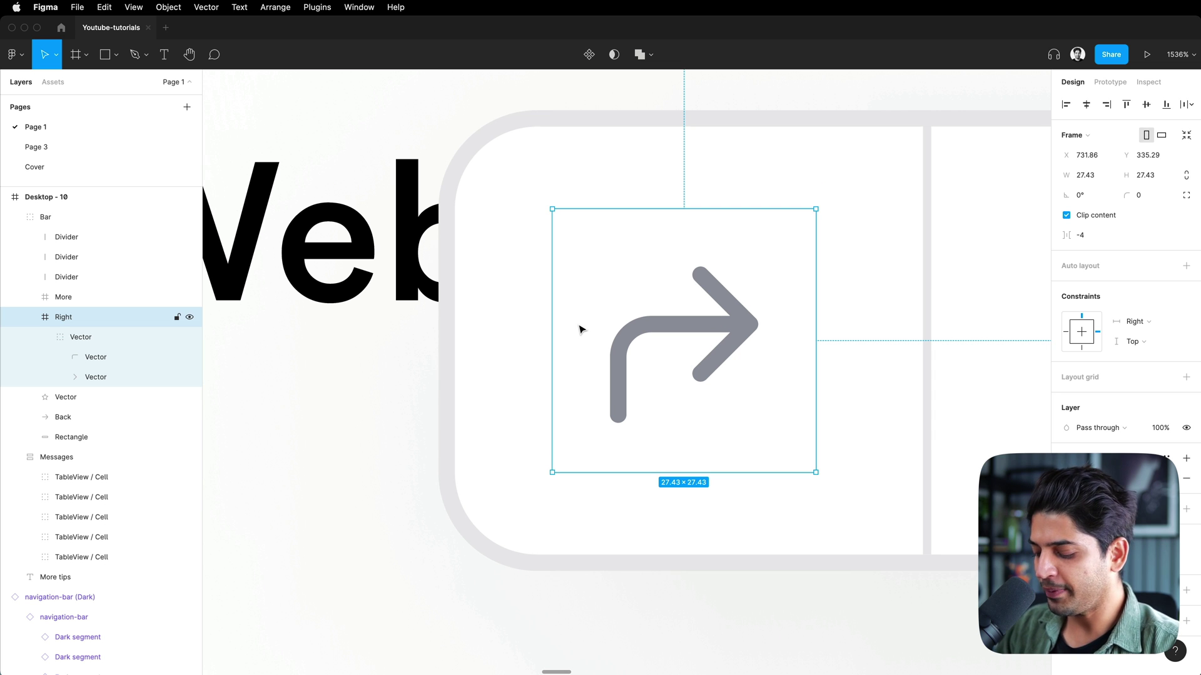
{"action": "right_click", "coordinate": [708, 320], "text": "super"}
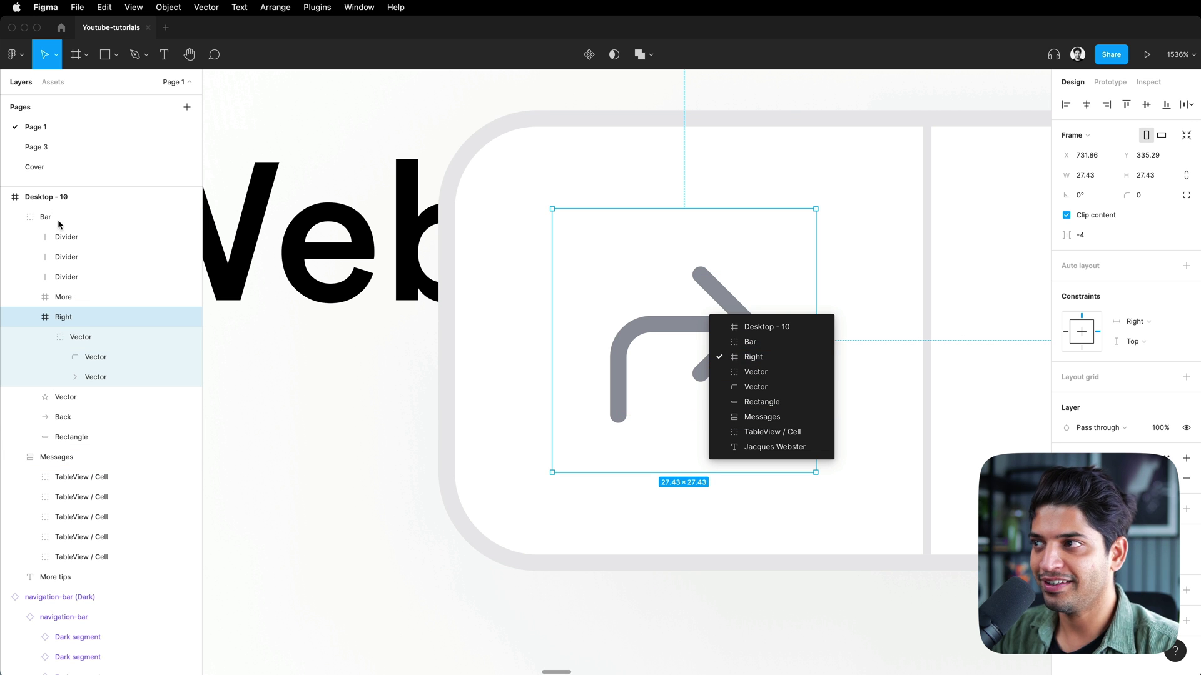
{"action": "left_click", "coordinate": [779, 390]}
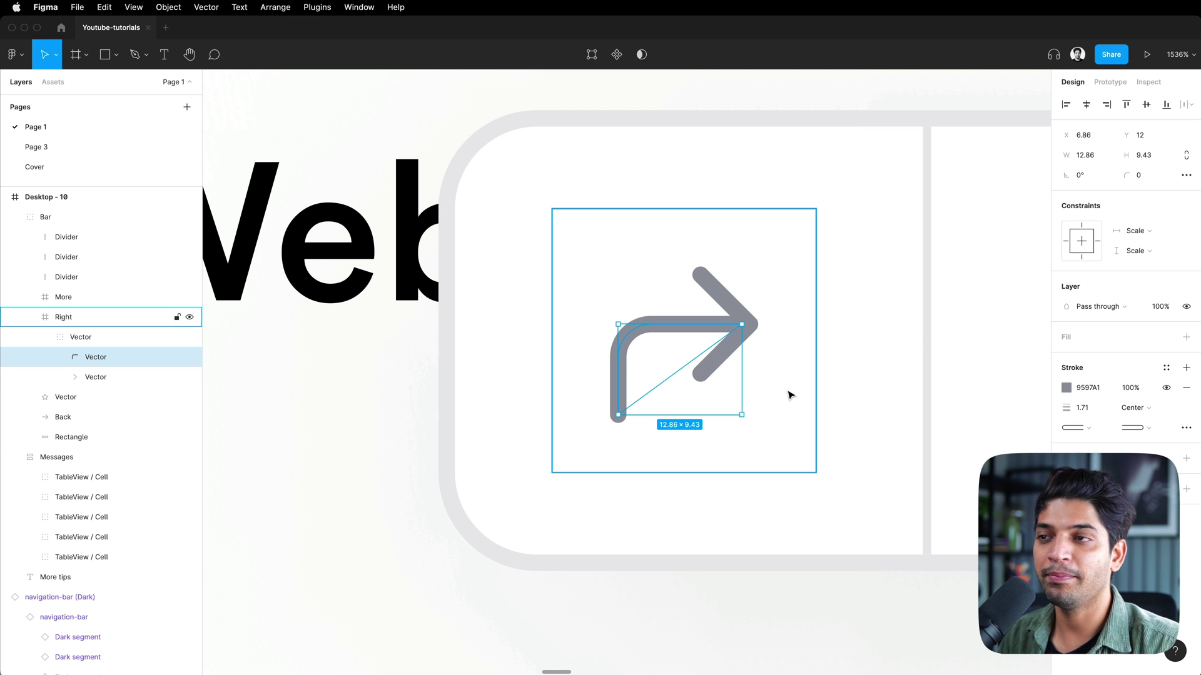